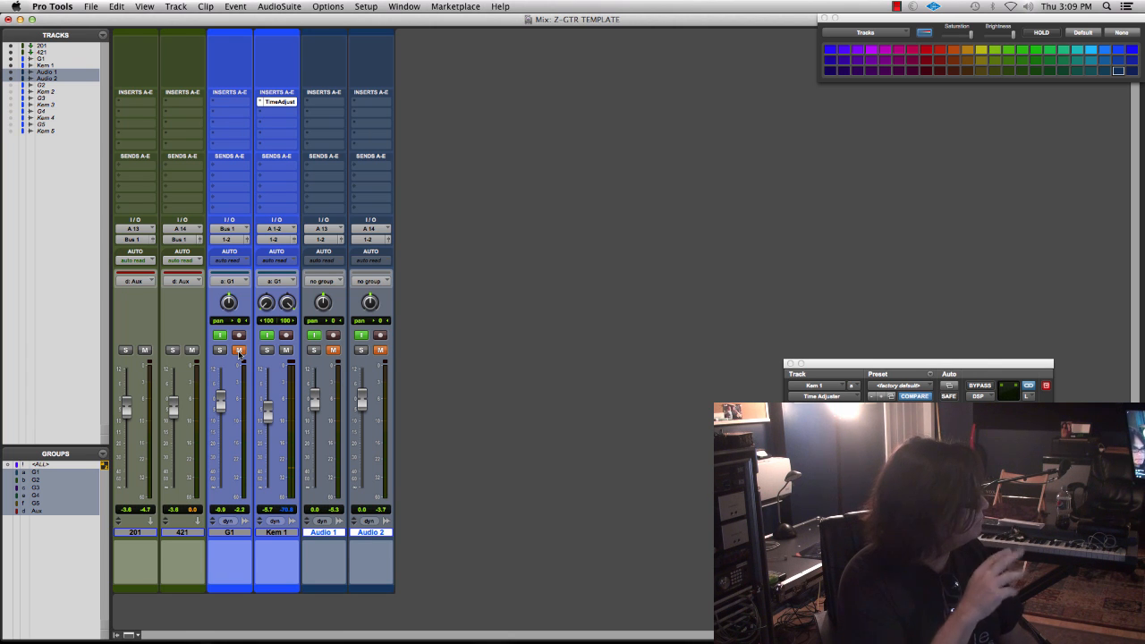
- Unmute the G1 track and lower the Kem 1 fader to minus infinity
left_click(239, 350)
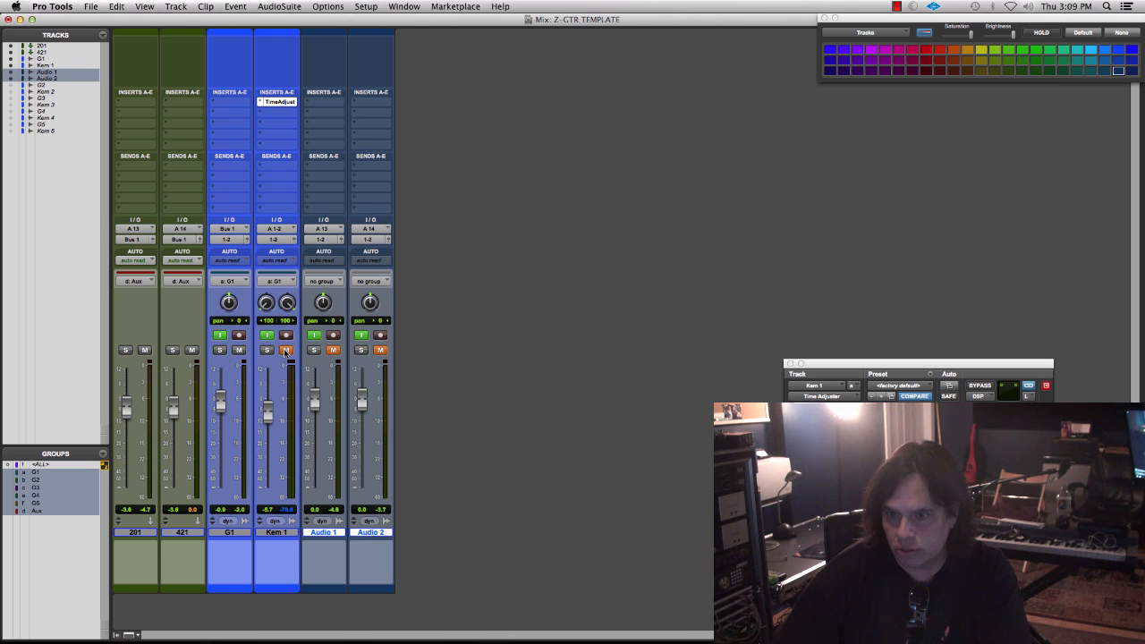
left_click_drag(267, 421, 269, 540)
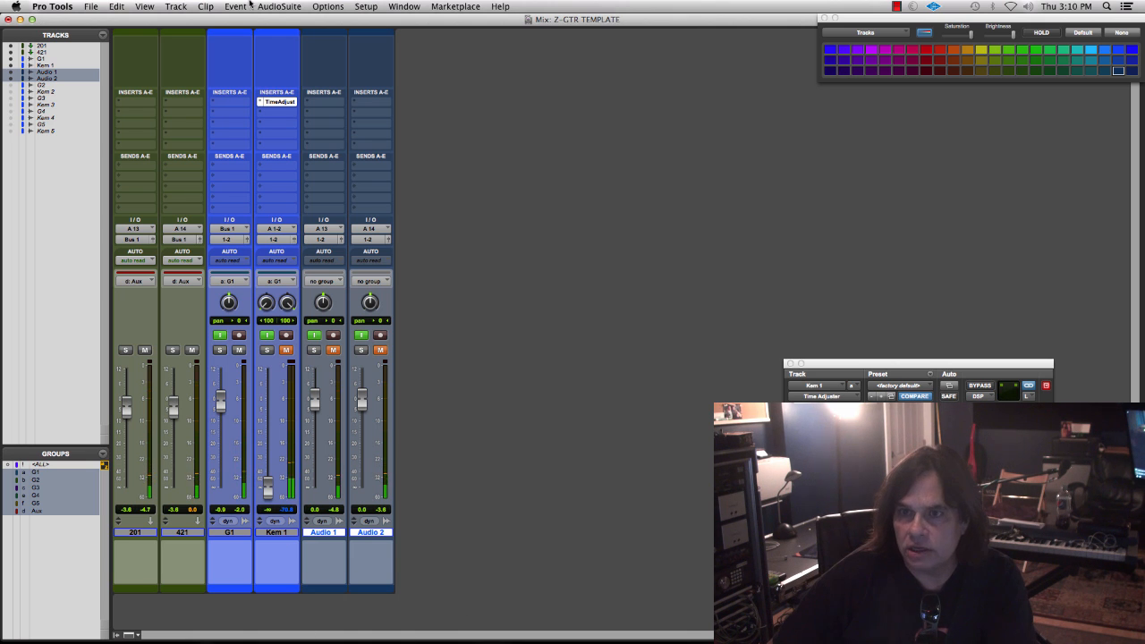
- Turn off Pre-Fader Metering and lower the Audio 1 and Audio 2 faders to minus infinity
left_click(327, 6)
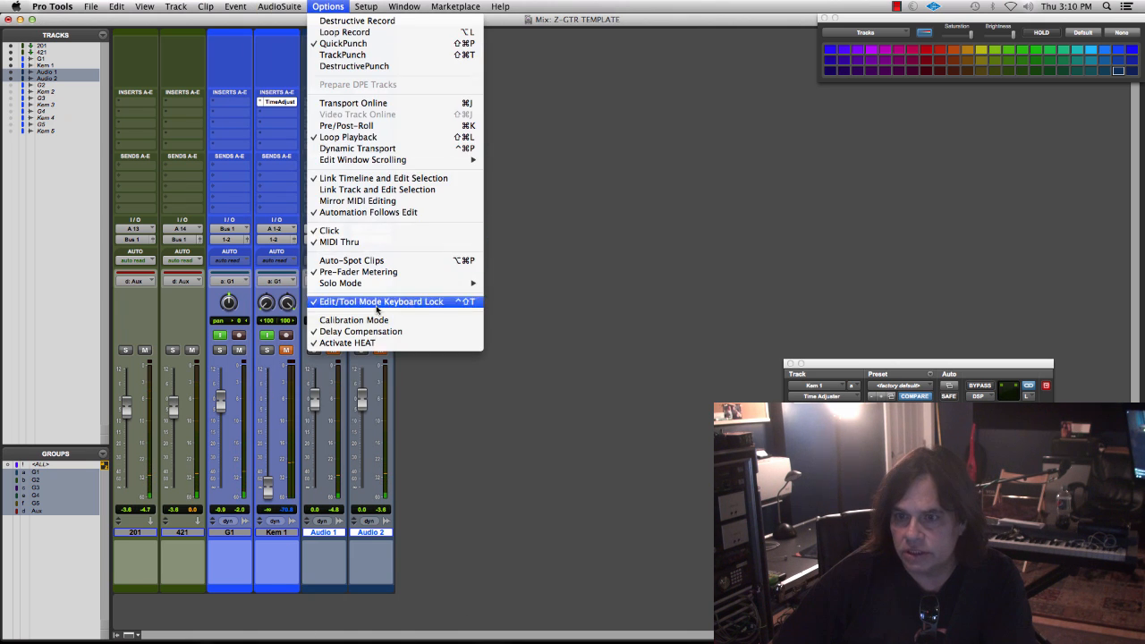
left_click(380, 273)
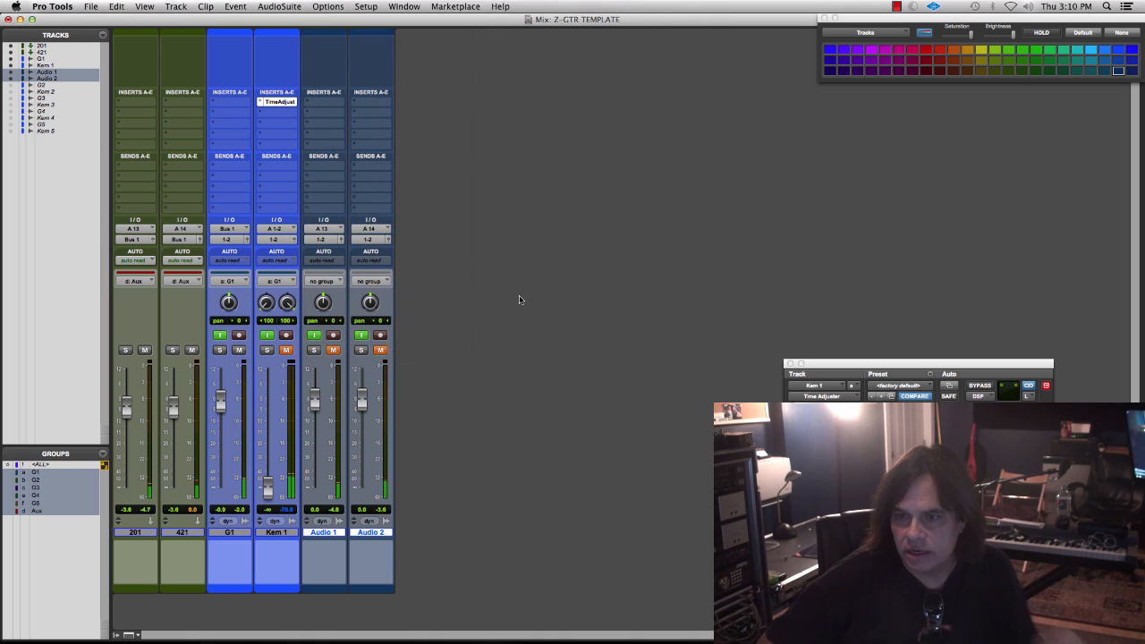
left_click_drag(316, 388, 314, 483)
left_click_drag(363, 402, 360, 565)
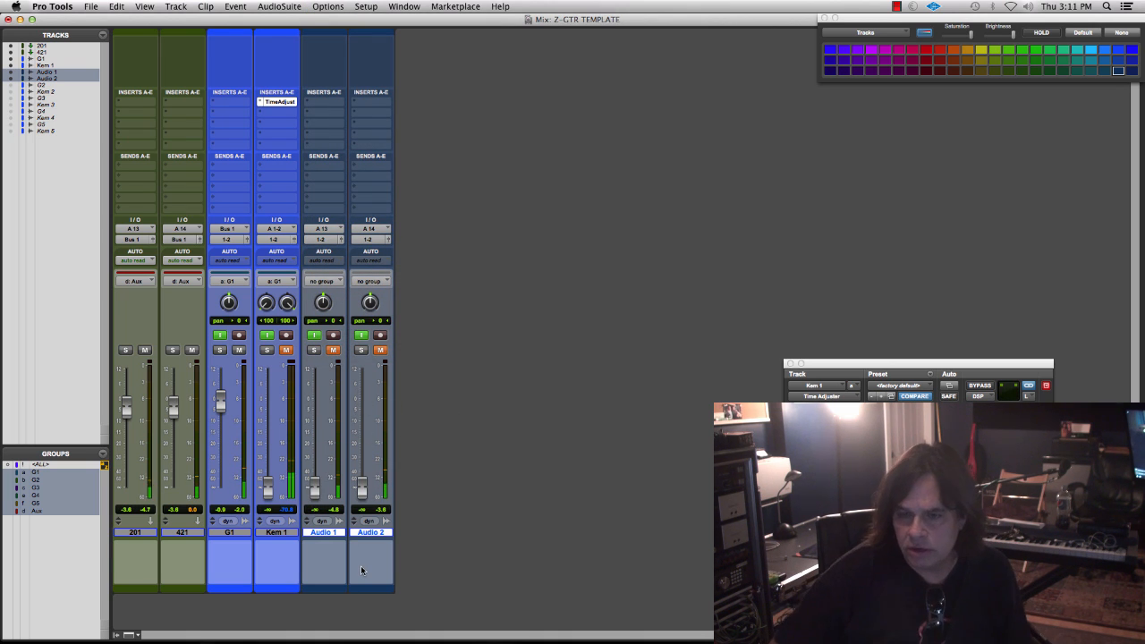
left_click(324, 7)
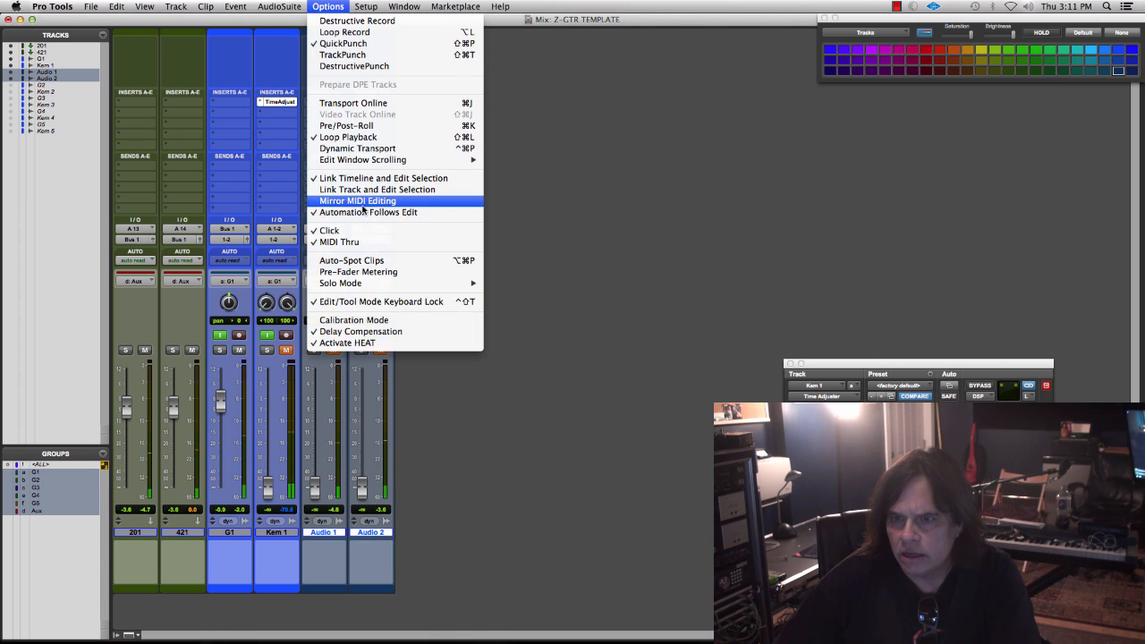
left_click(586, 163)
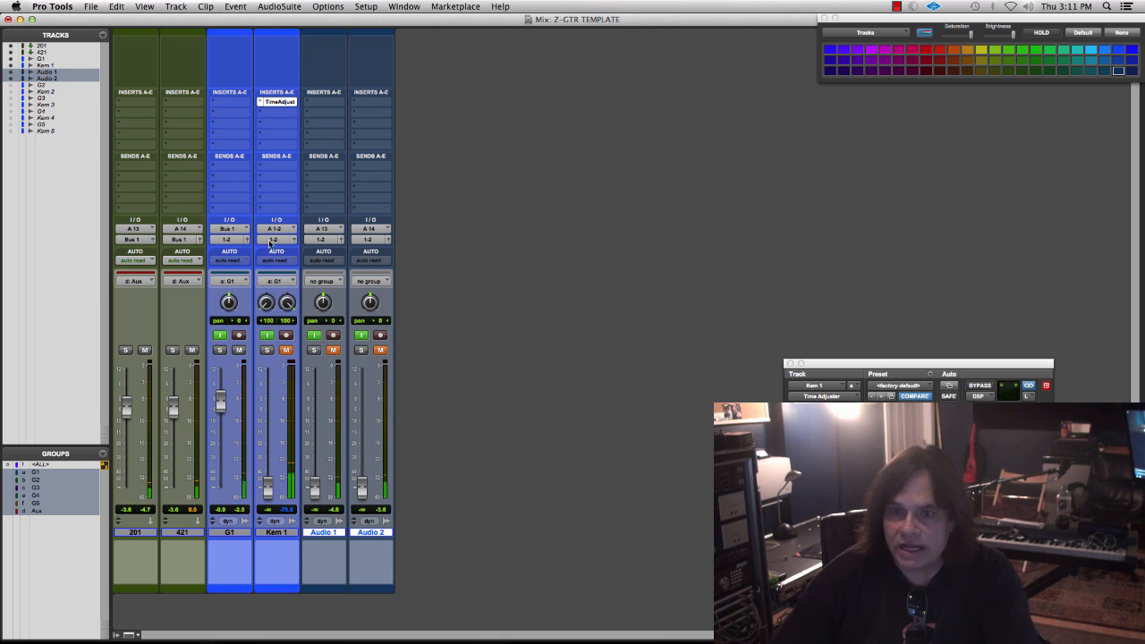
- Mute the 201 and 421 aux tracks, and unmute Audio 1 and Audio 2 with their faders at 0 dB
left_click(192, 349)
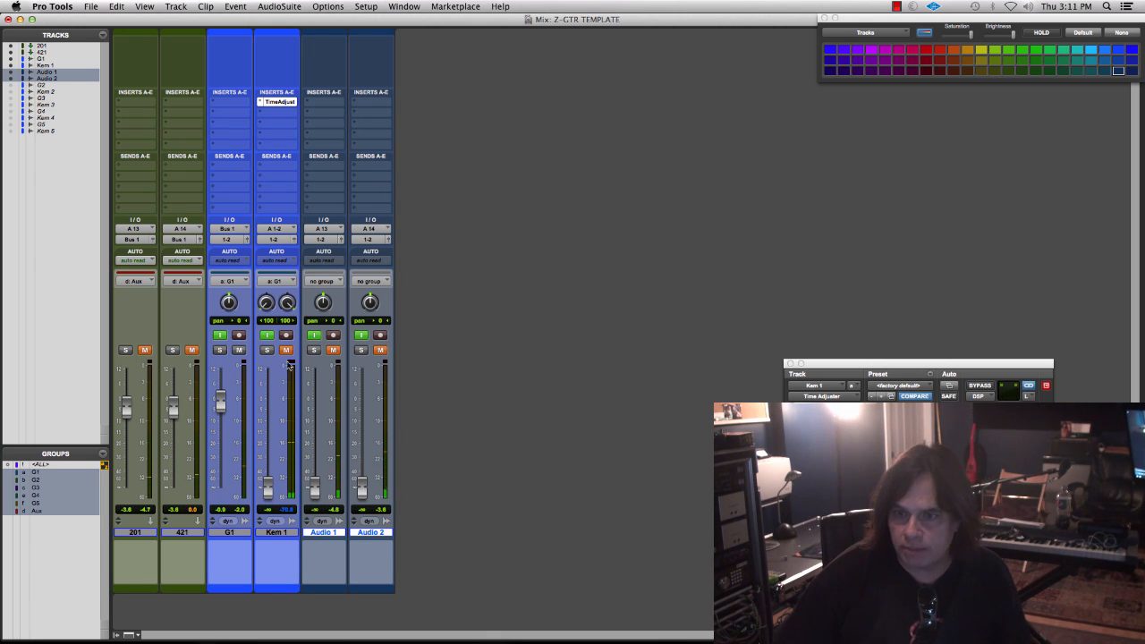
left_click(335, 349)
left_click(380, 349)
left_click(315, 488, "alt")
left_click(363, 485, "alt")
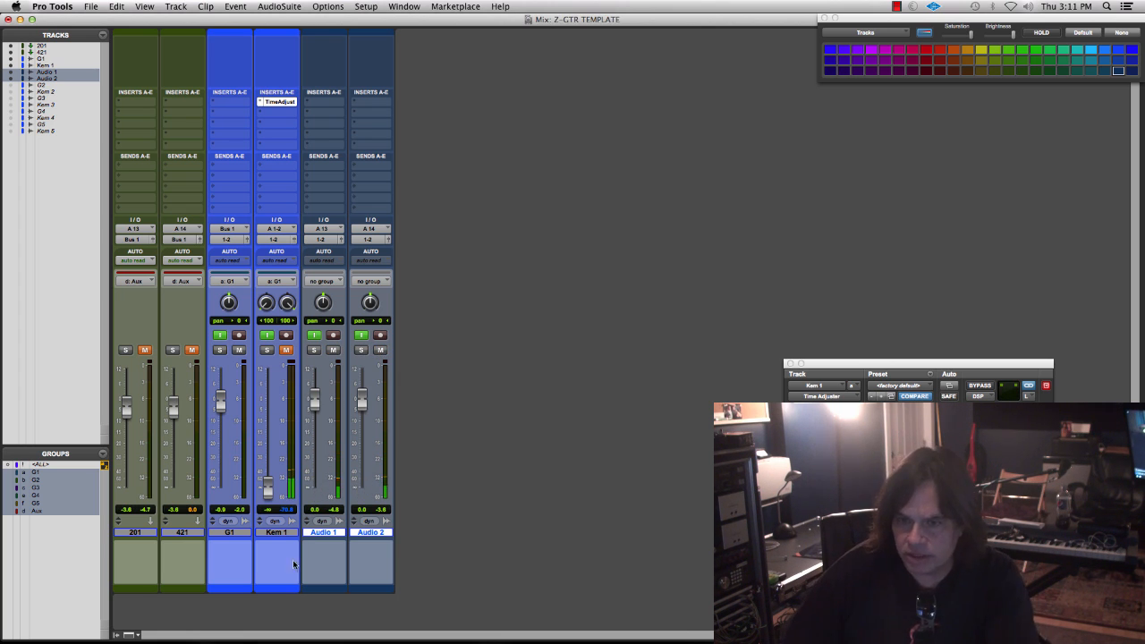
- Enter the comment 201 on the Audio 1 track and 421 on the Audio 2 track
left_click(317, 577)
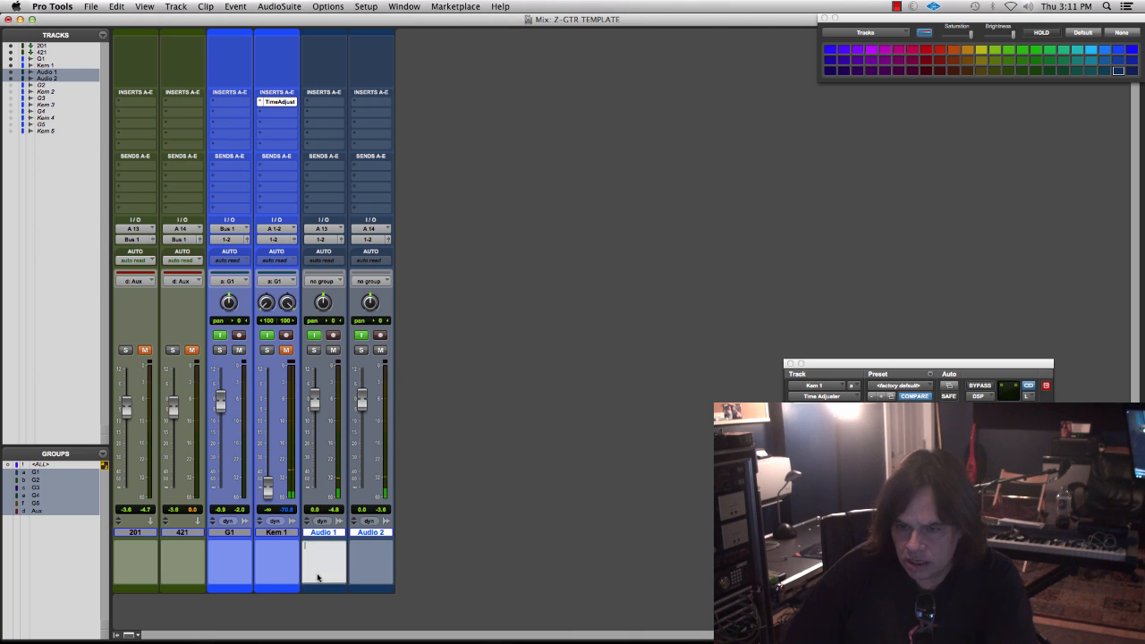
type("201")
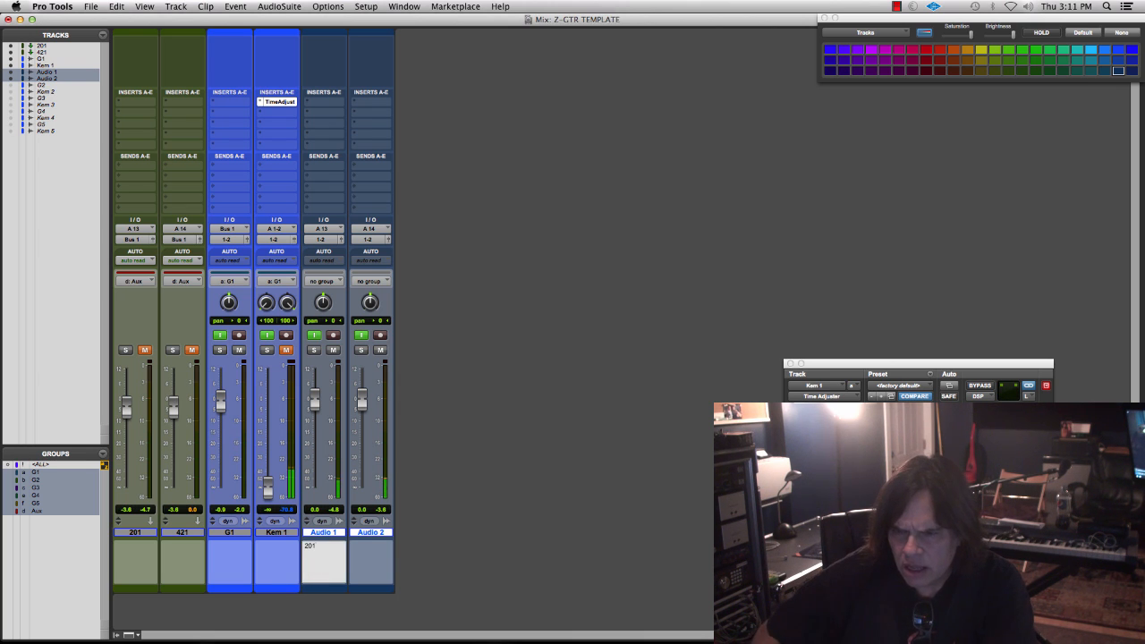
left_click(370, 567)
type("421")
key("Return")
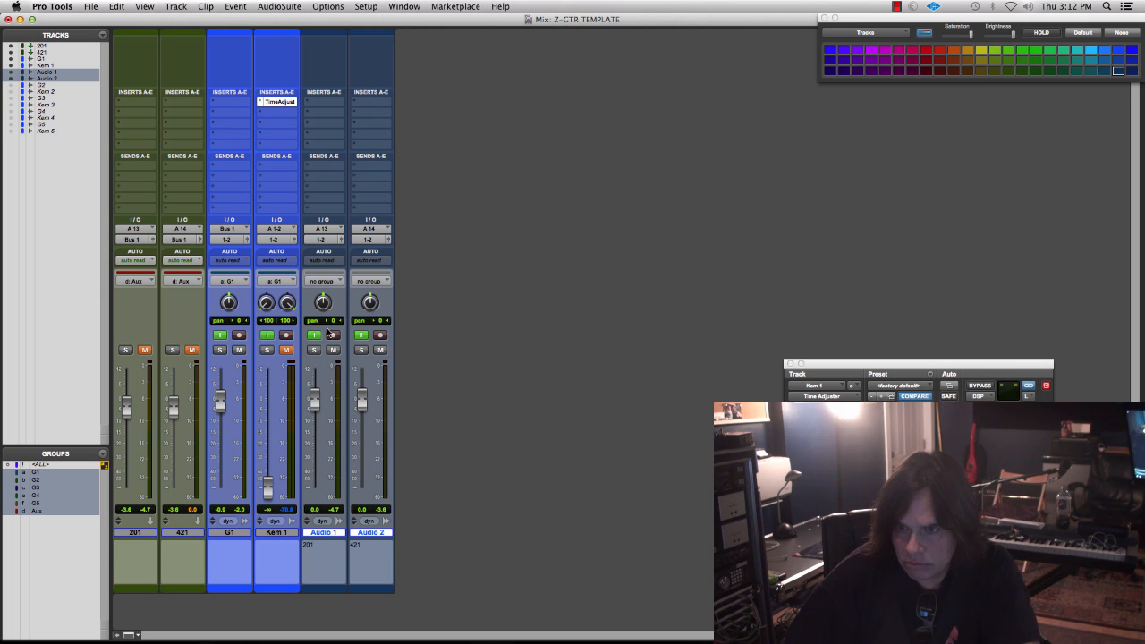
- Record-arm Audio 1 and Audio 2, and set both tracks to large height in the Edit window
left_click(332, 334)
left_click(380, 335)
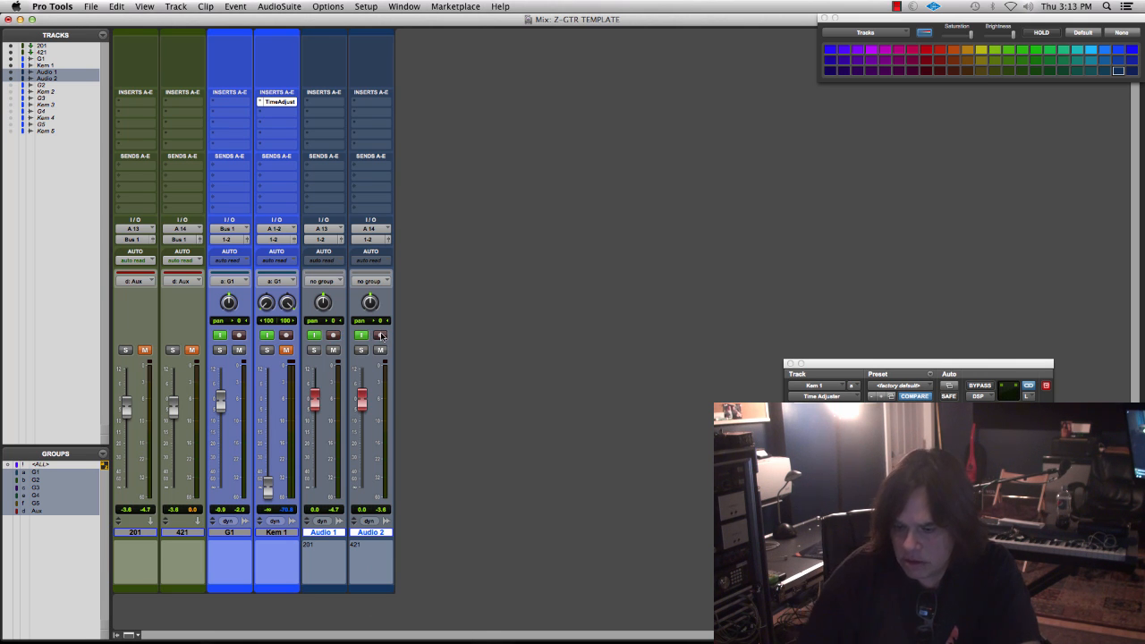
key("super+equal")
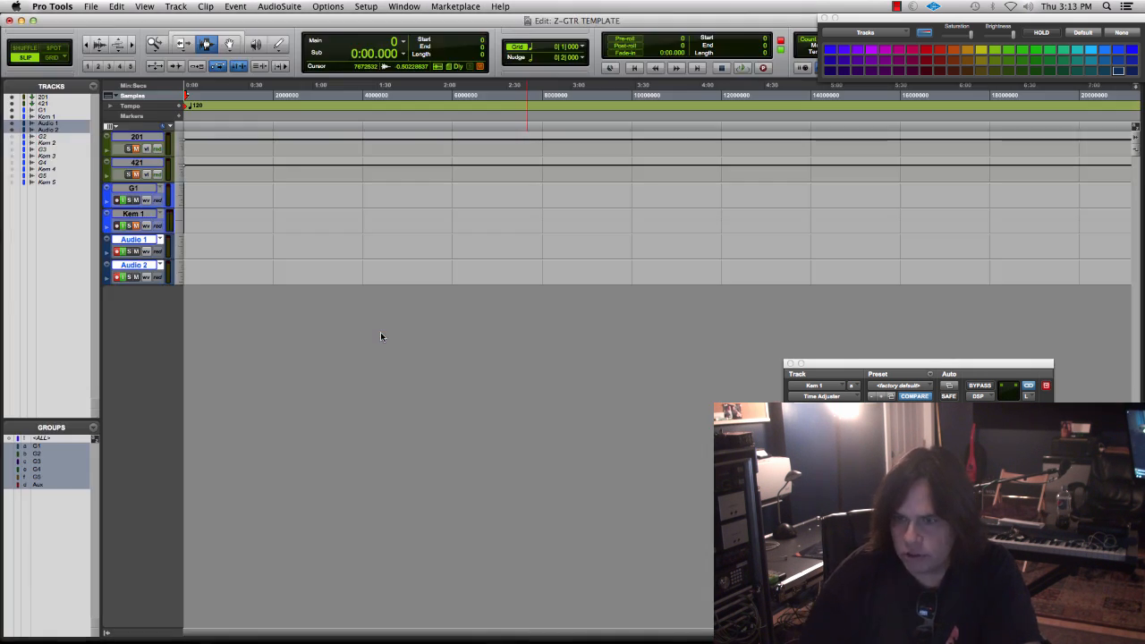
right_click(106, 241)
mouse_move(148, 220)
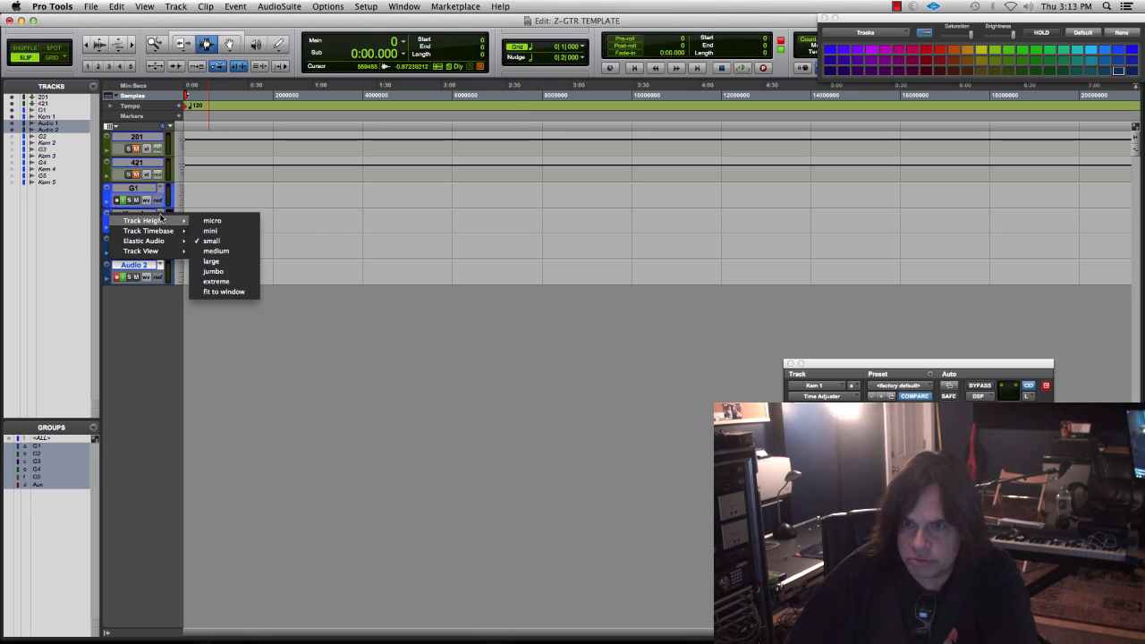
left_click(212, 261)
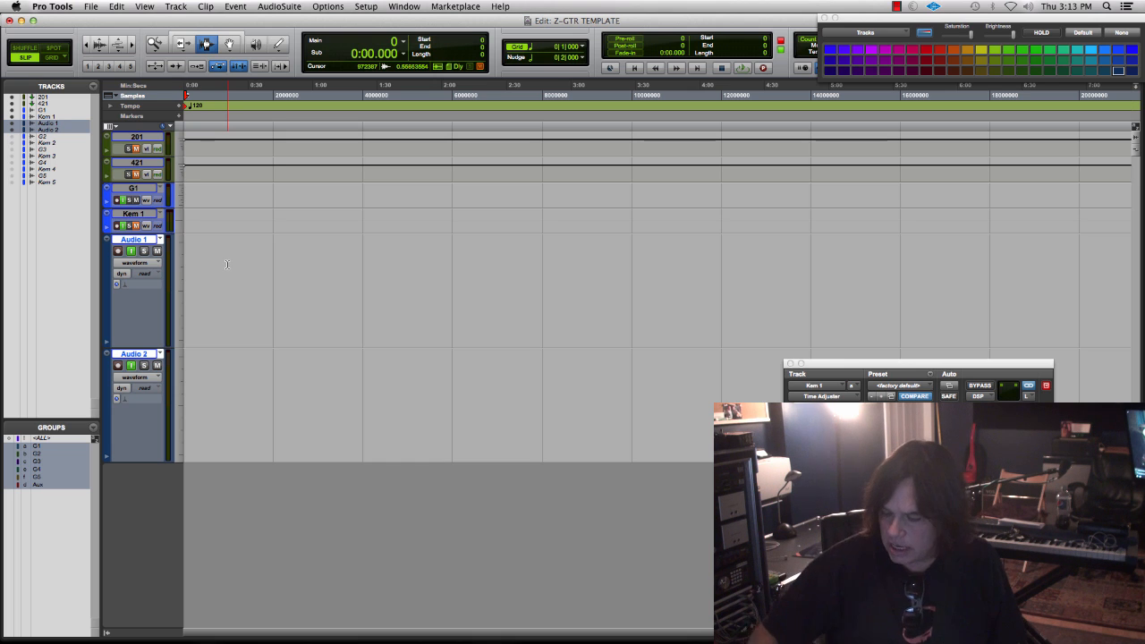
- Record a short test take of both microphones on Audio 1 and Audio 2
key("super+space")
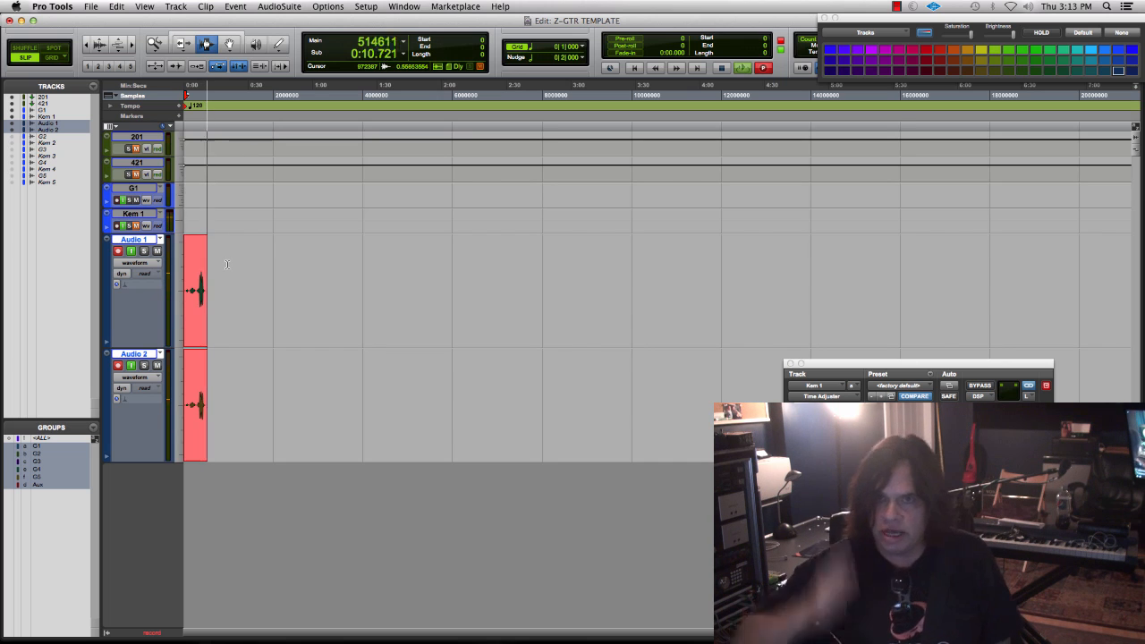
left_click(202, 302)
key("space")
- Zoom in horizontally on the start of the last loud transient in the Audio 1 and Audio 2 clips
key("t")
key("t")
key("t")
key("t")
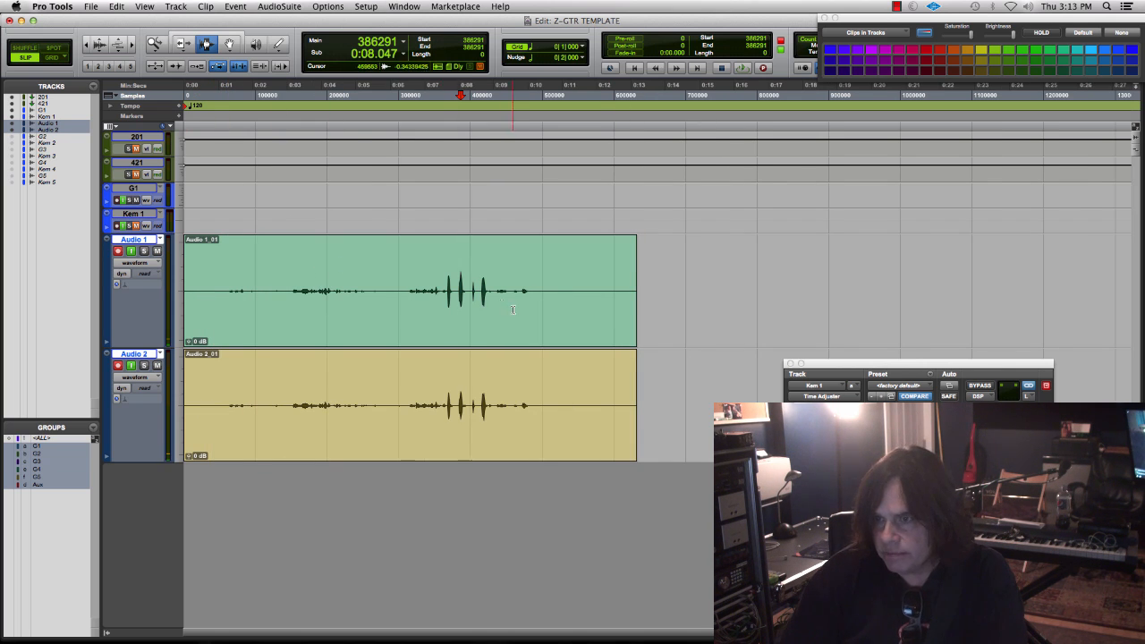
left_click(482, 296)
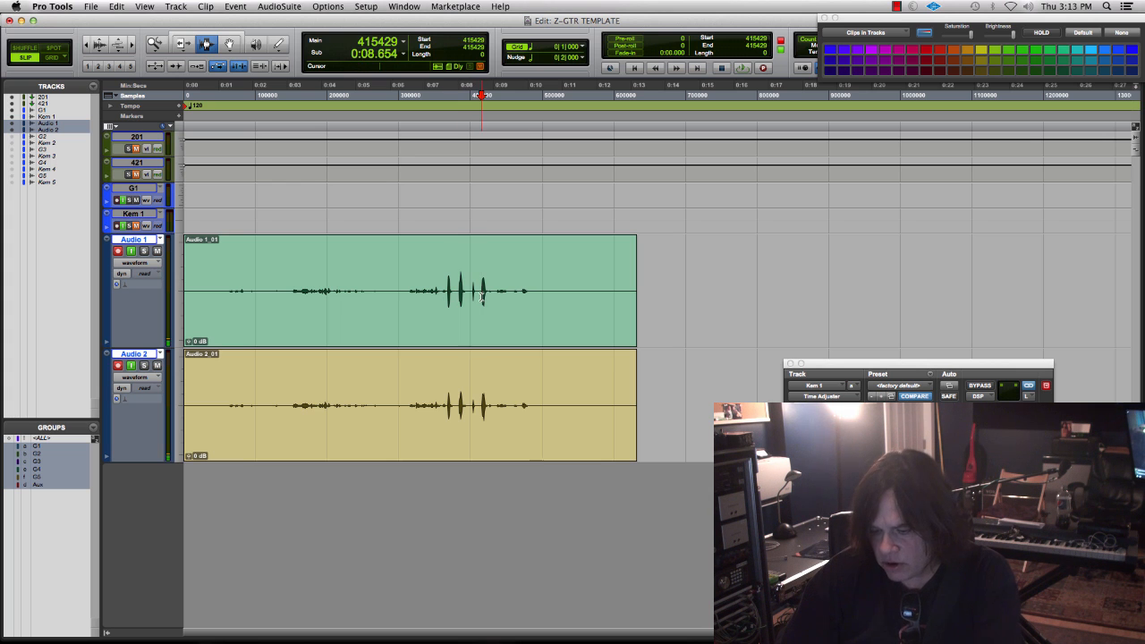
key("super+bracketright")
left_click(671, 293)
key("super+bracketright")
key("super+bracketright")
key("super+bracketright")
key("super+bracketright")
key("super+bracketright")
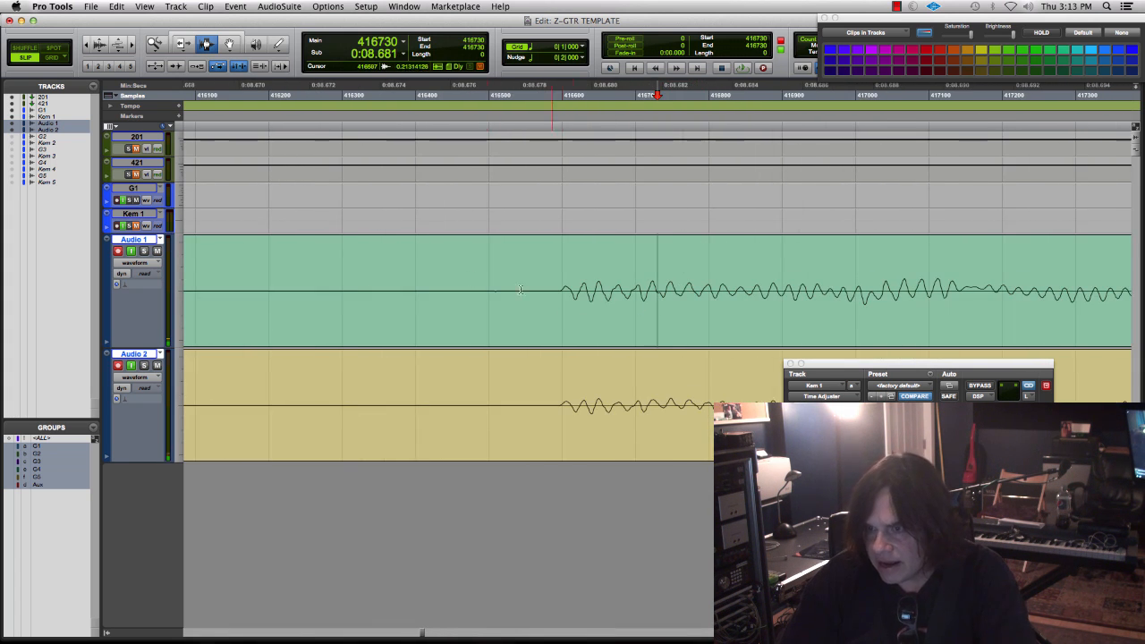
- Enlarge the waveforms vertically and compare the transient's first peak on Audio 1 and Audio 2 at sample level
left_click(97, 40)
left_click(98, 41)
left_click(97, 41)
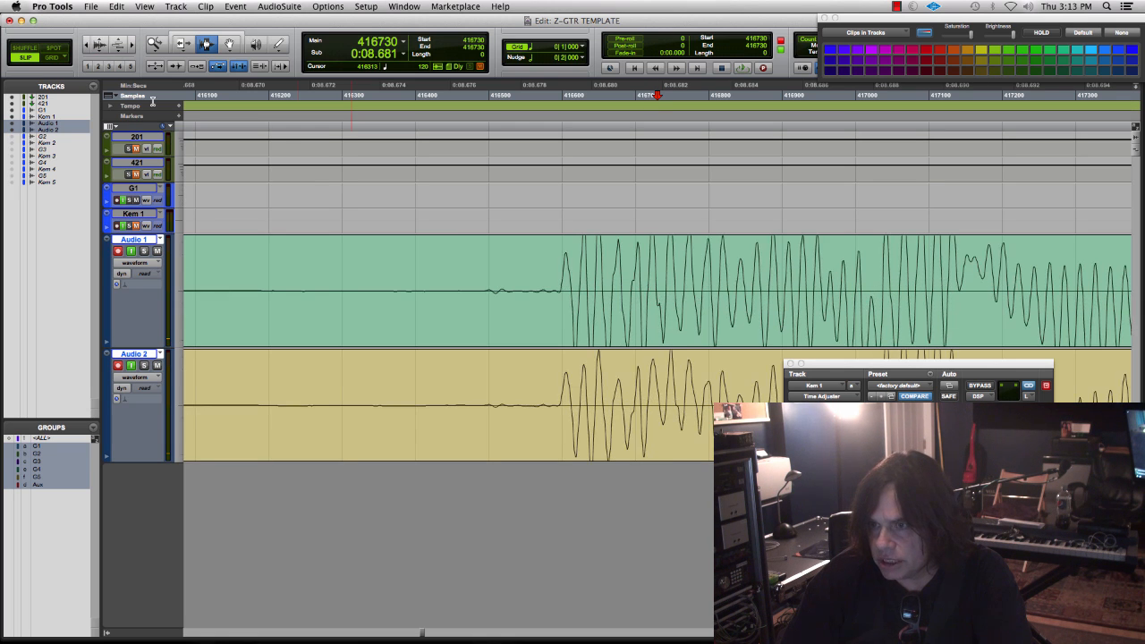
left_click(566, 298)
key("super+bracketright")
key("super+bracketright")
key("super+bracketright")
key("super+bracketright")
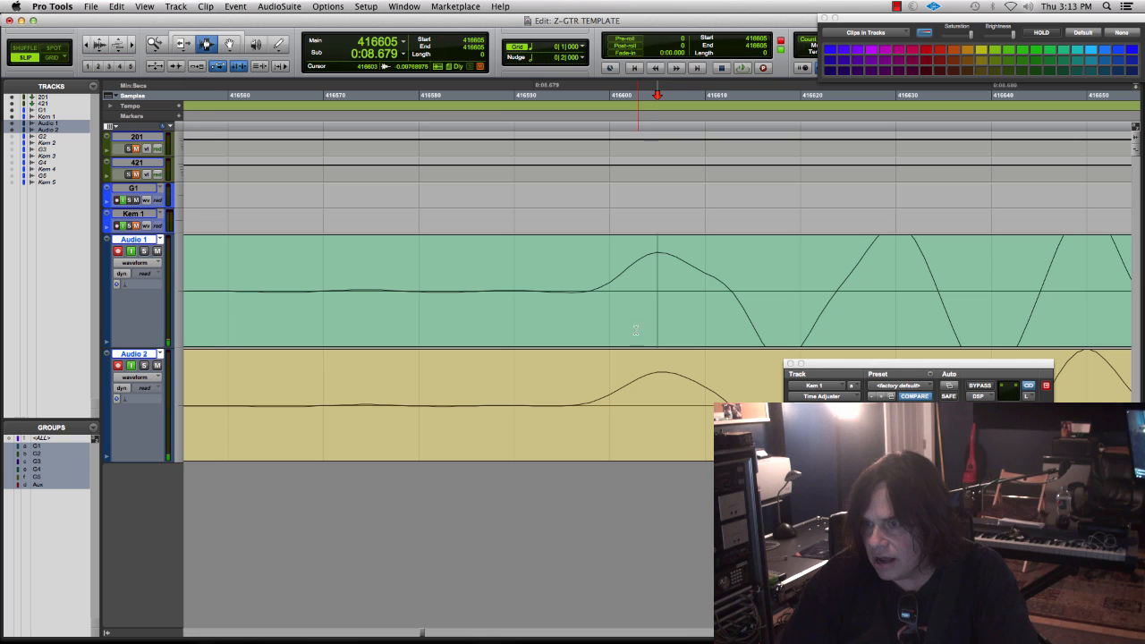
left_click(659, 371, "shift")
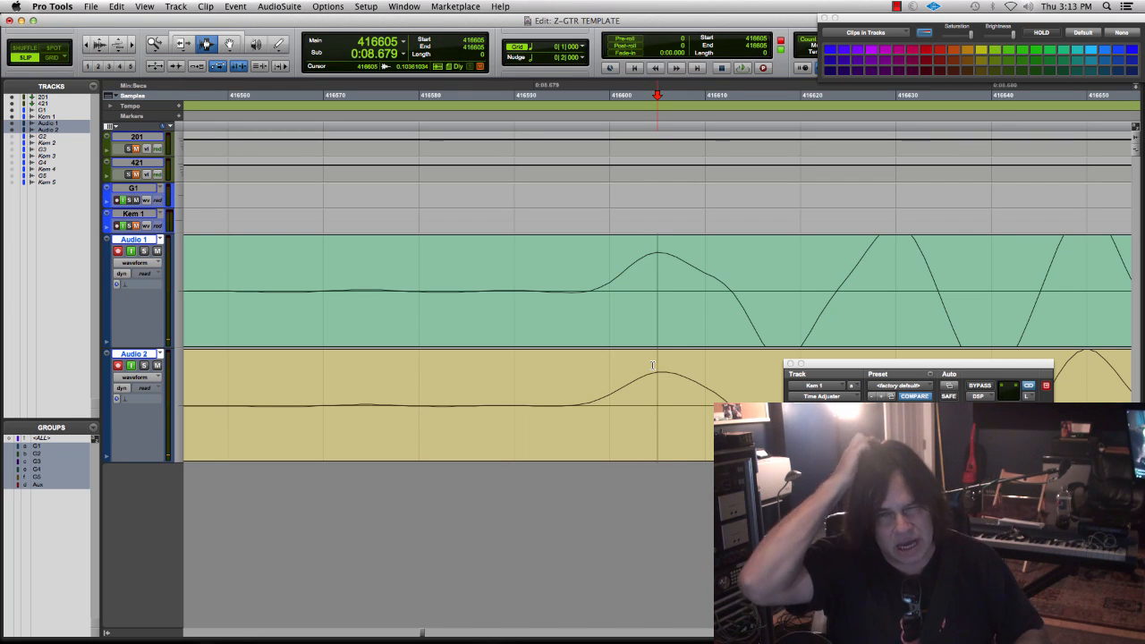
- Move the Audio 2 clip 4 samples later to misalign it with Audio 1
left_click(230, 45)
left_click(298, 308)
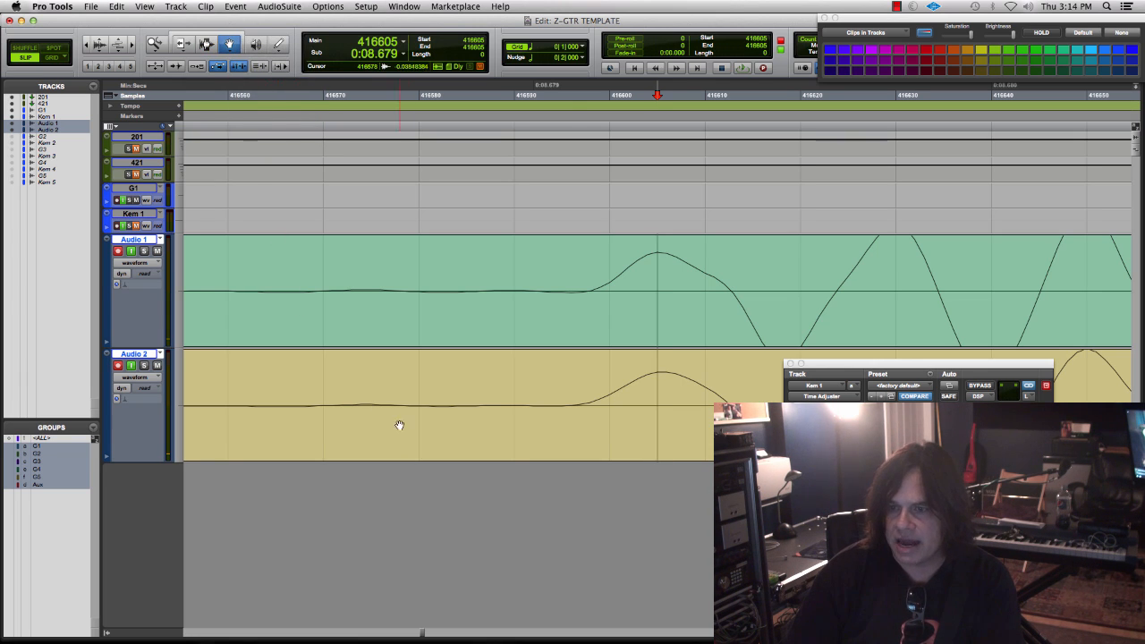
left_click(574, 380)
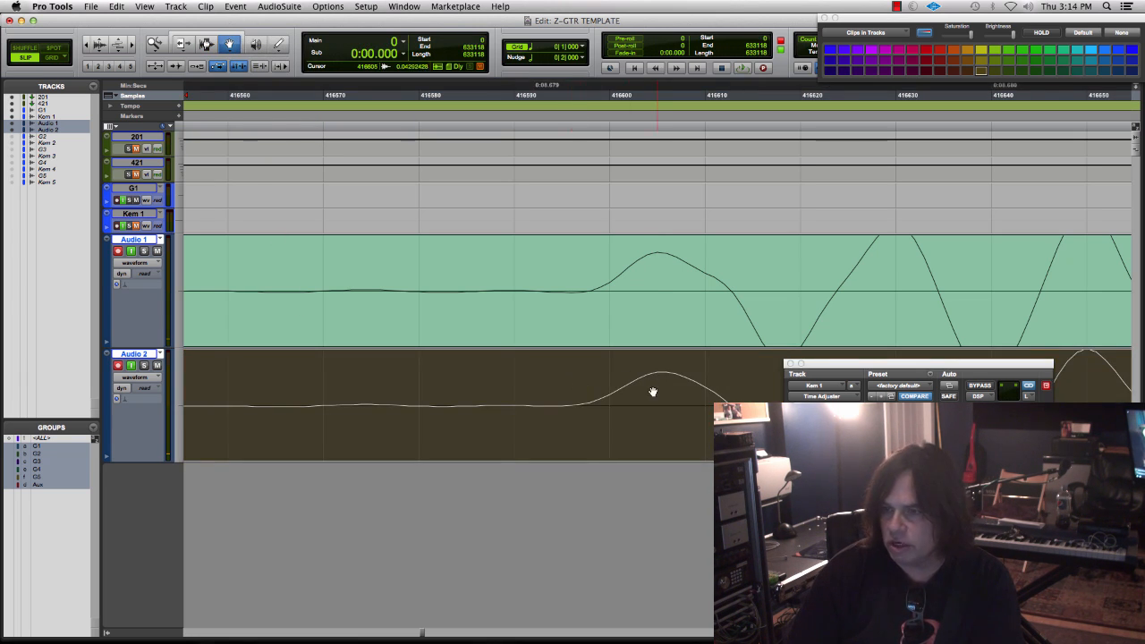
left_click_drag(656, 375, 702, 373)
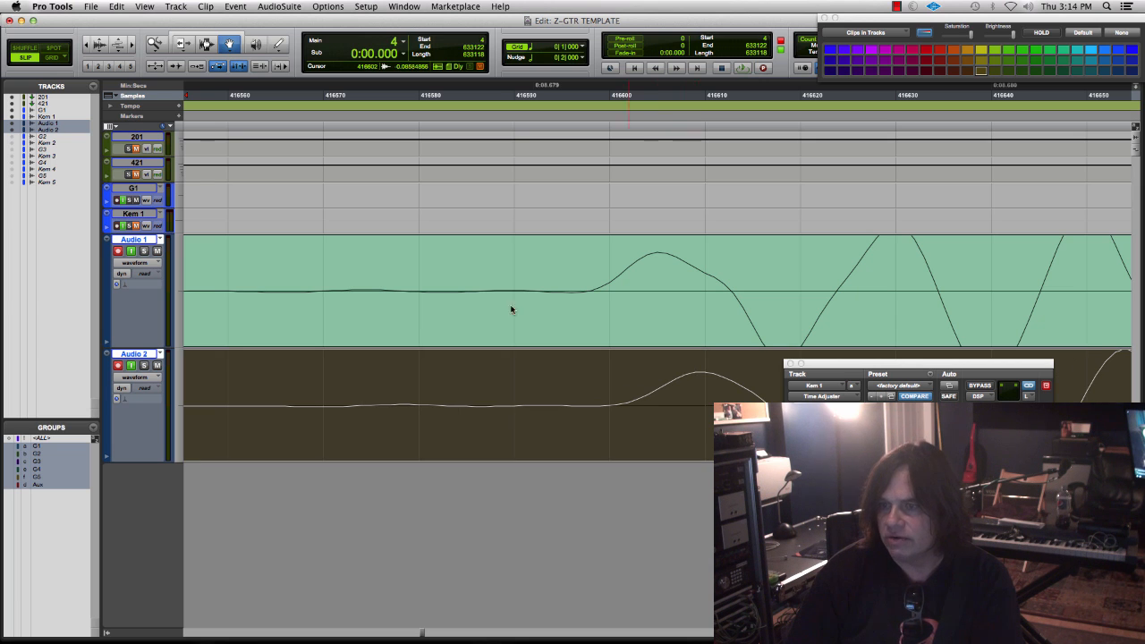
- Compare the offset first peaks on Audio 1 and Audio 2, and undo the Audio 2 clip move
left_click(210, 46)
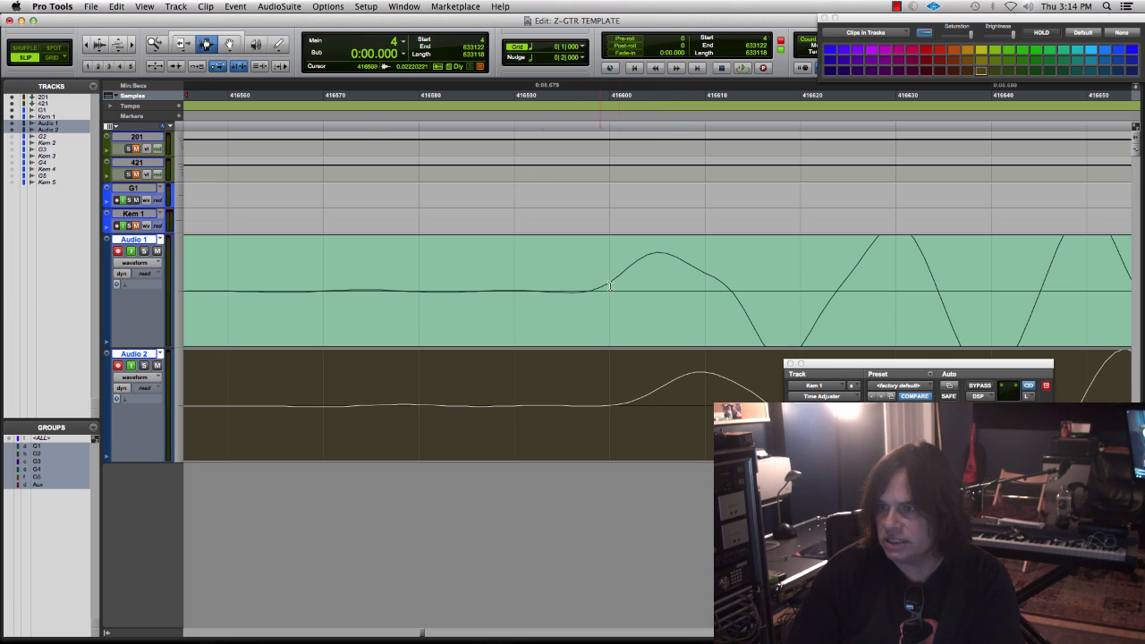
left_click(658, 265)
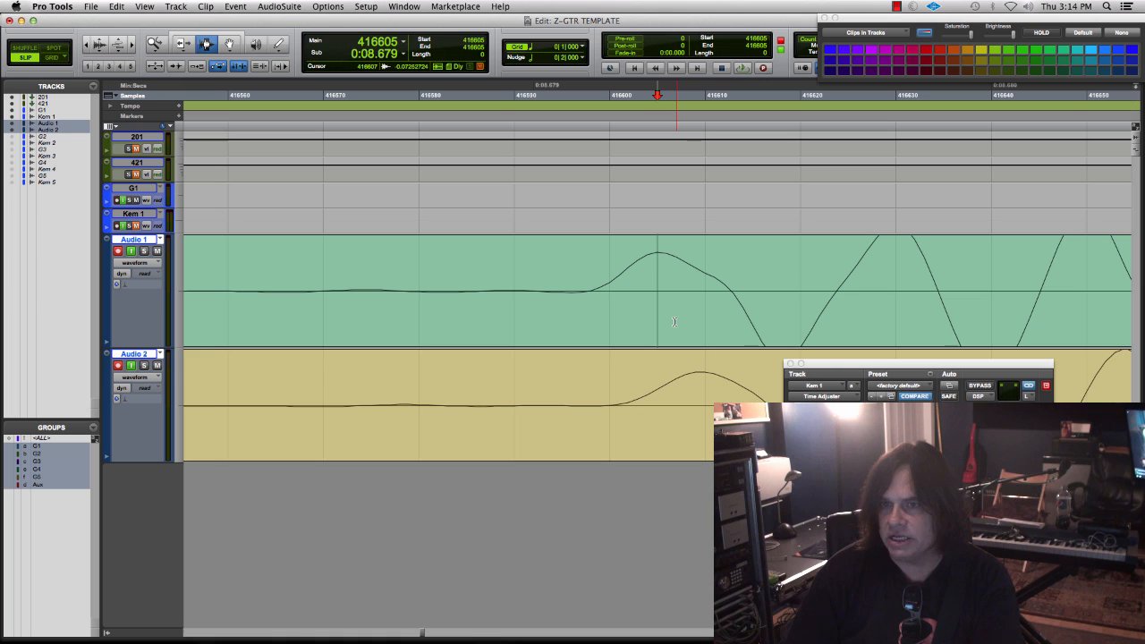
left_click(700, 385, "shift")
double_click(689, 381)
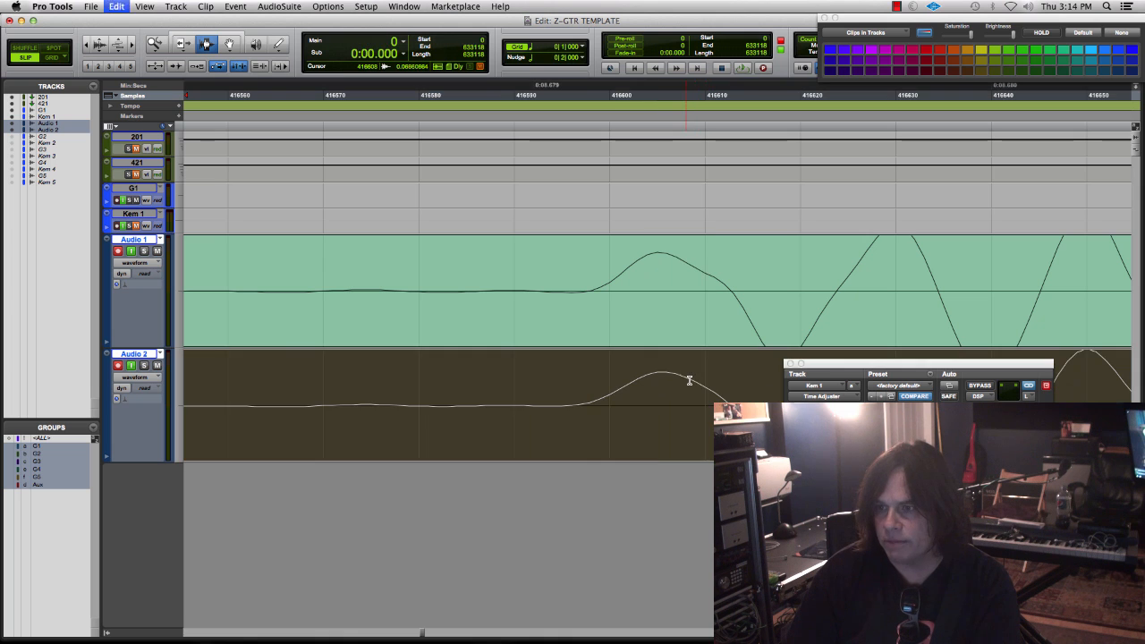
left_click(658, 376)
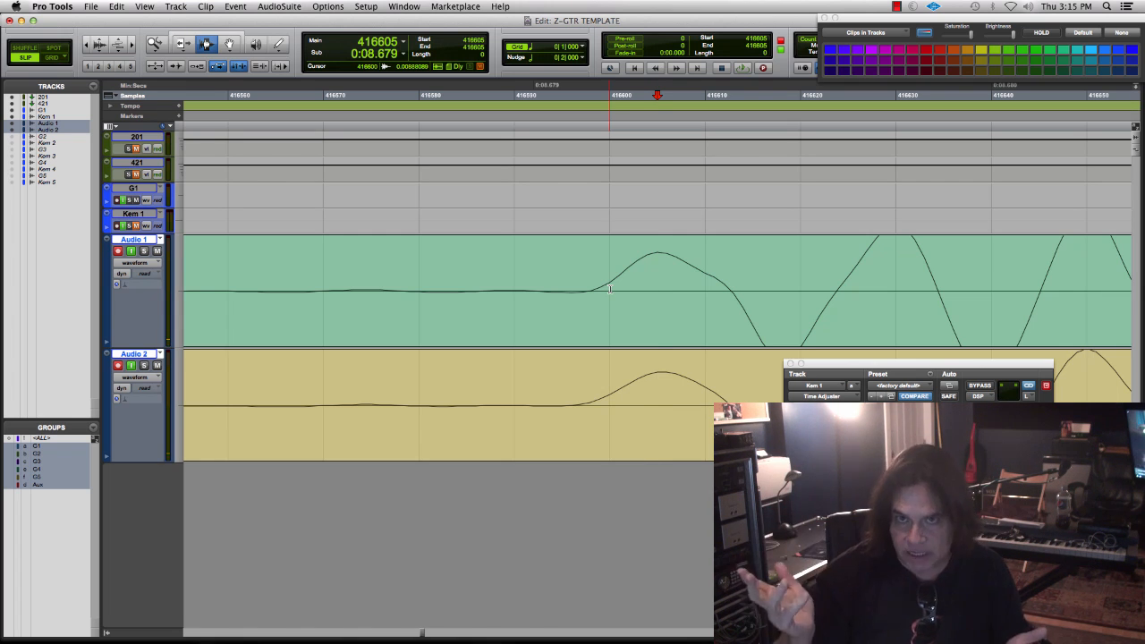
- Zoom out to the full length of the Audio 1 and Audio 2 clips with vertically enlarged waveforms
key("r")
key("r")
key("r")
key("r")
key("r")
key("r")
key("r")
key("r")
key("r")
key("r")
key("r")
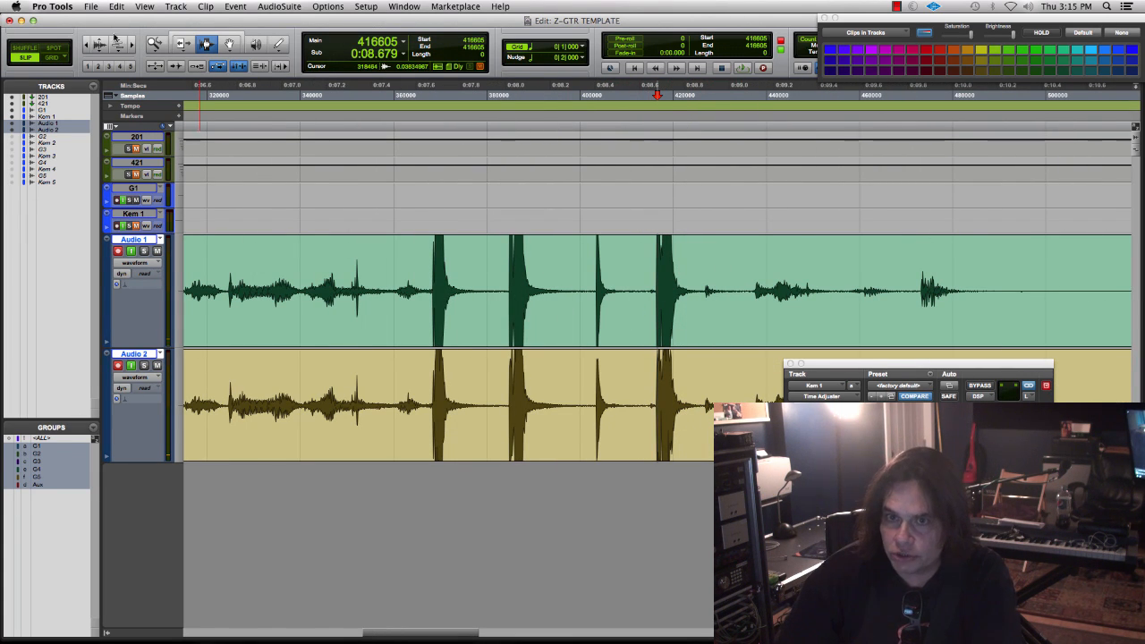
double_click(154, 45)
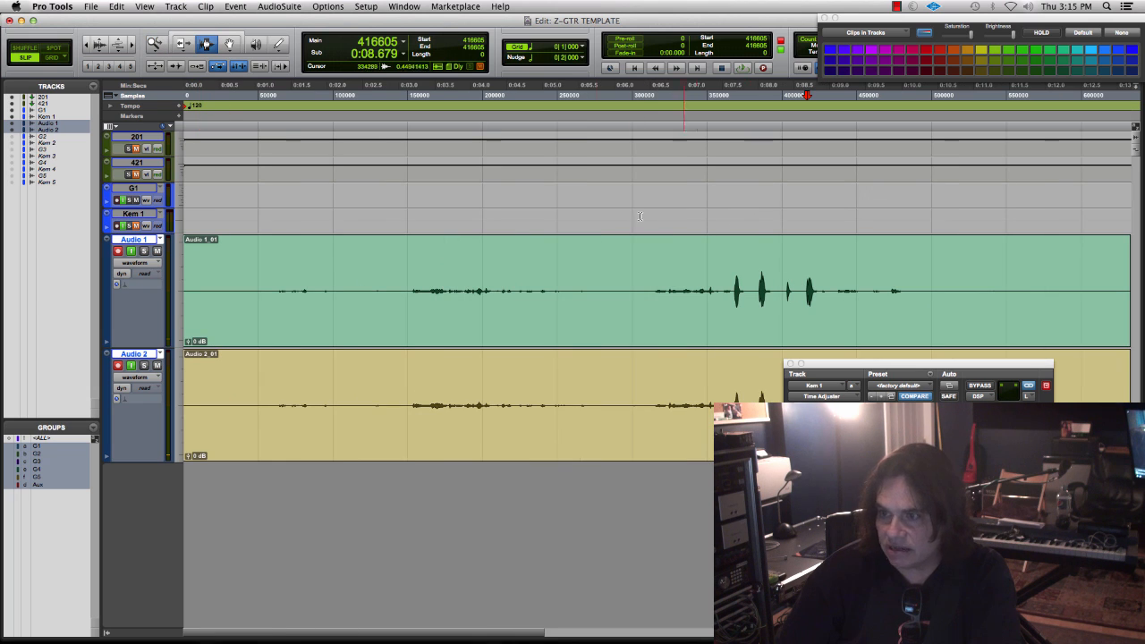
left_click(99, 44)
left_click(98, 43)
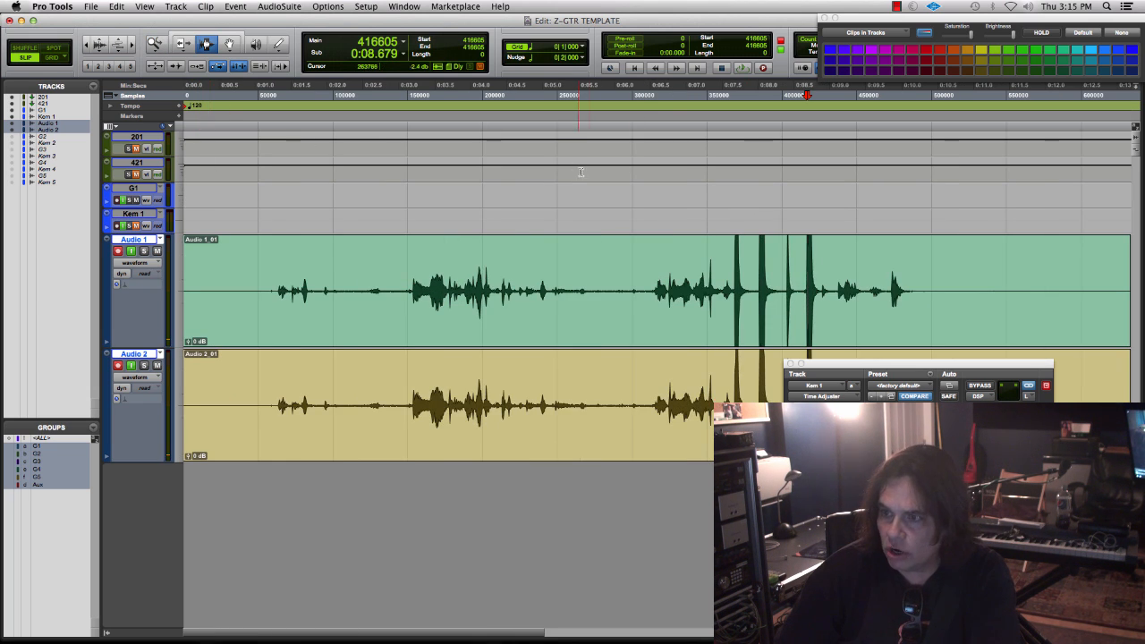
- Examine the last transient's first peaks on both tracks at sample level, with the Time Adjuster window moved clear of the waveforms
left_click(806, 283)
key("t")
key("t")
key("t")
key("t")
key("t")
left_click(706, 293)
key("t")
key("t")
key("t")
key("t")
key("t")
left_click(807, 294)
key("t")
key("t")
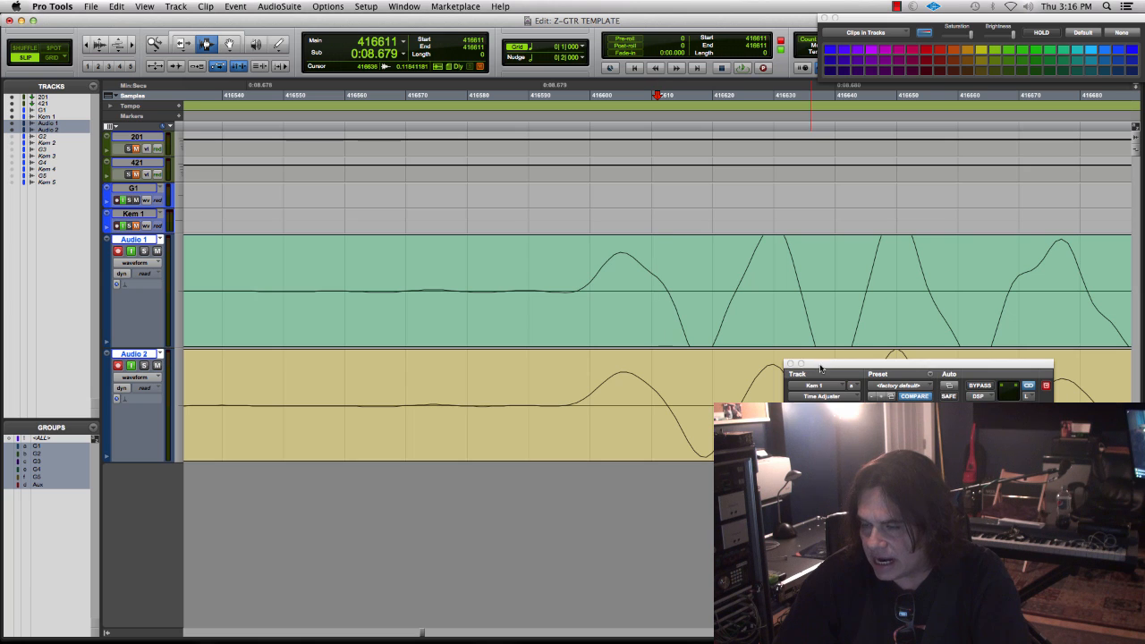
left_click_drag(820, 365, 821, 456)
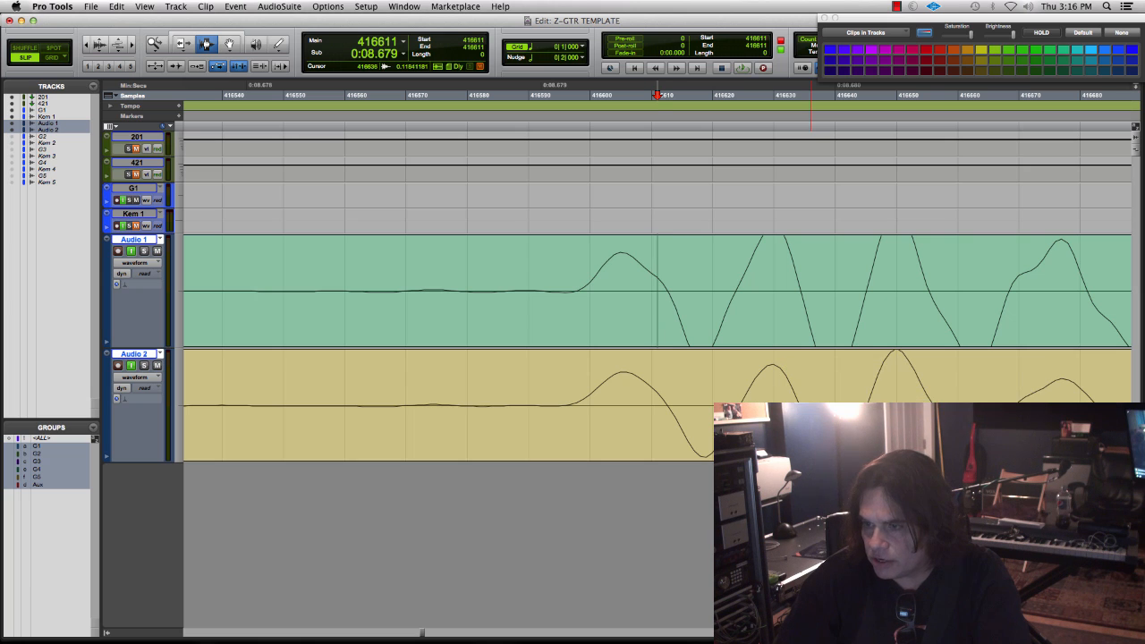
- Mark the first peak at sample level, undo the Audio 1 and Audio 2 recordings, and return to the session start
left_click(619, 379)
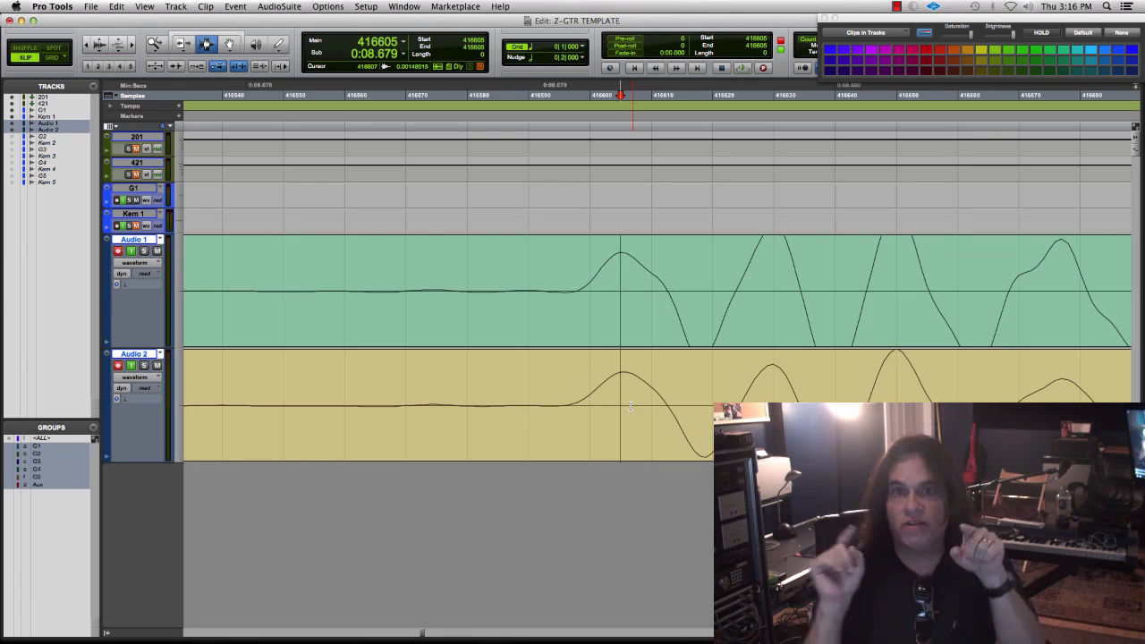
key("super+z")
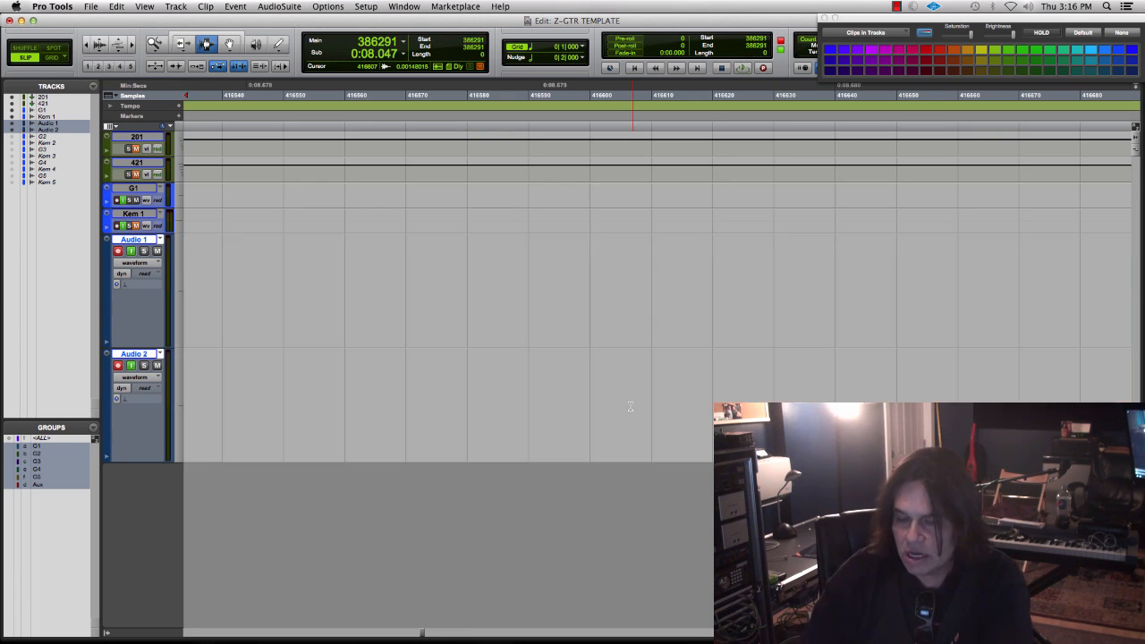
key("r")
key("r")
key("r")
key("r")
key("r")
key("r")
key("r")
key("r")
key("r")
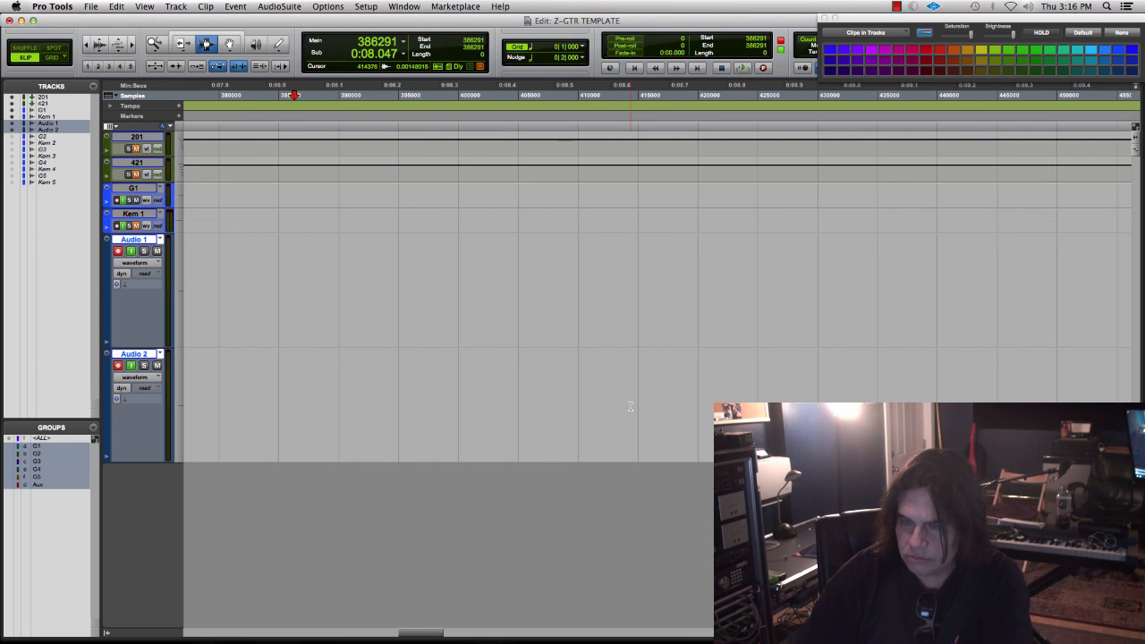
key("Return")
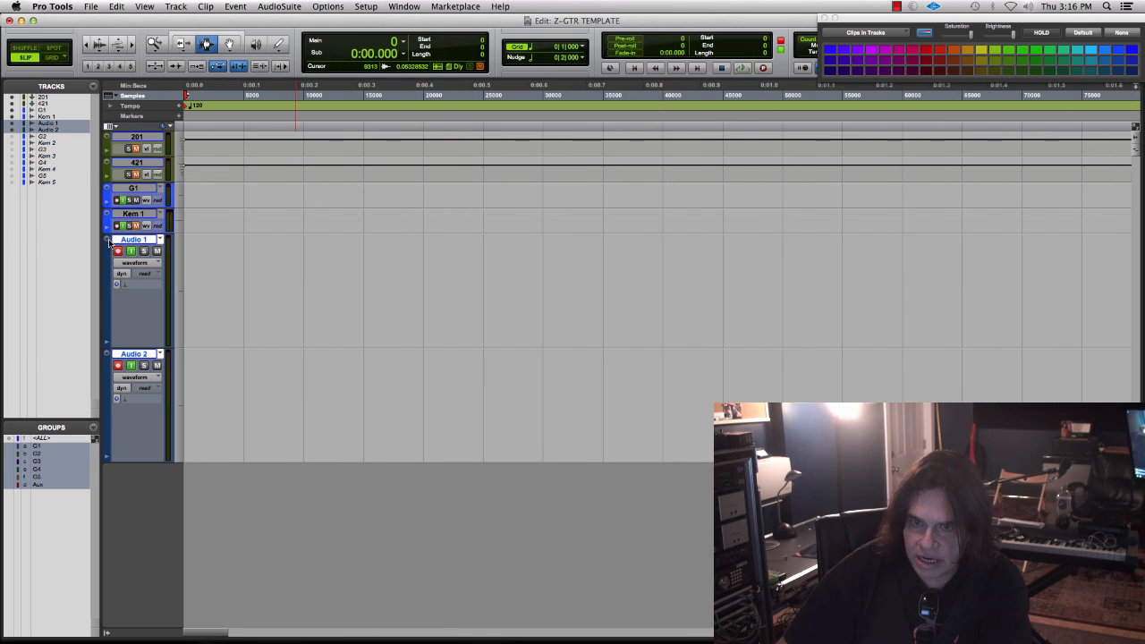
- Delete the Audio 1 and Audio 2 tracks and increase the height of the four remaining tracks
right_click(122, 242)
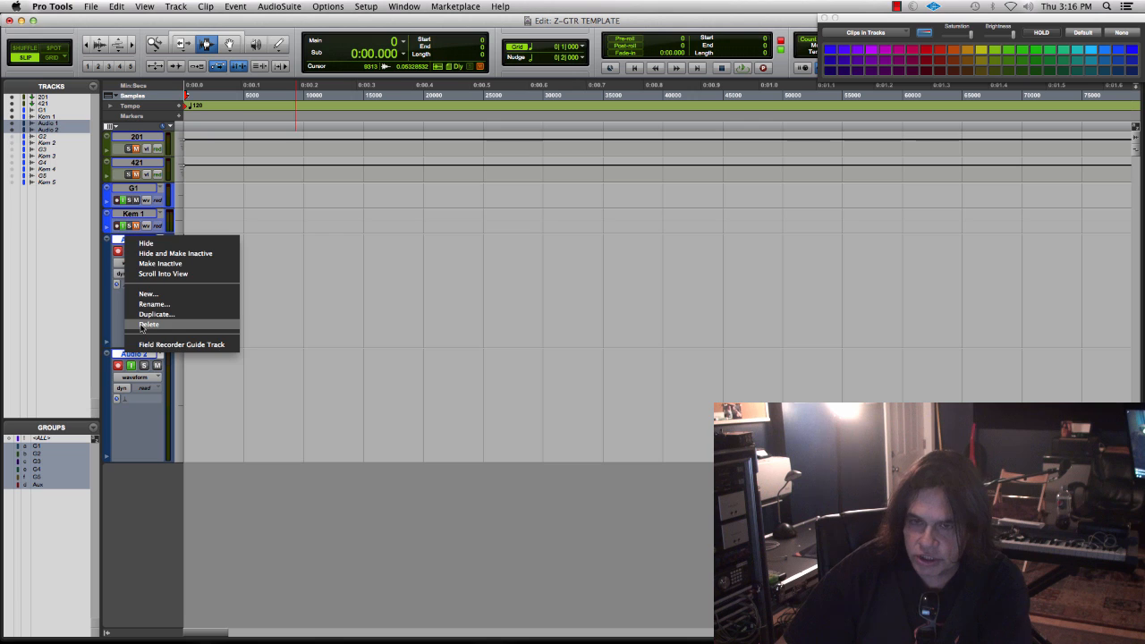
key("Escape")
left_click(107, 137)
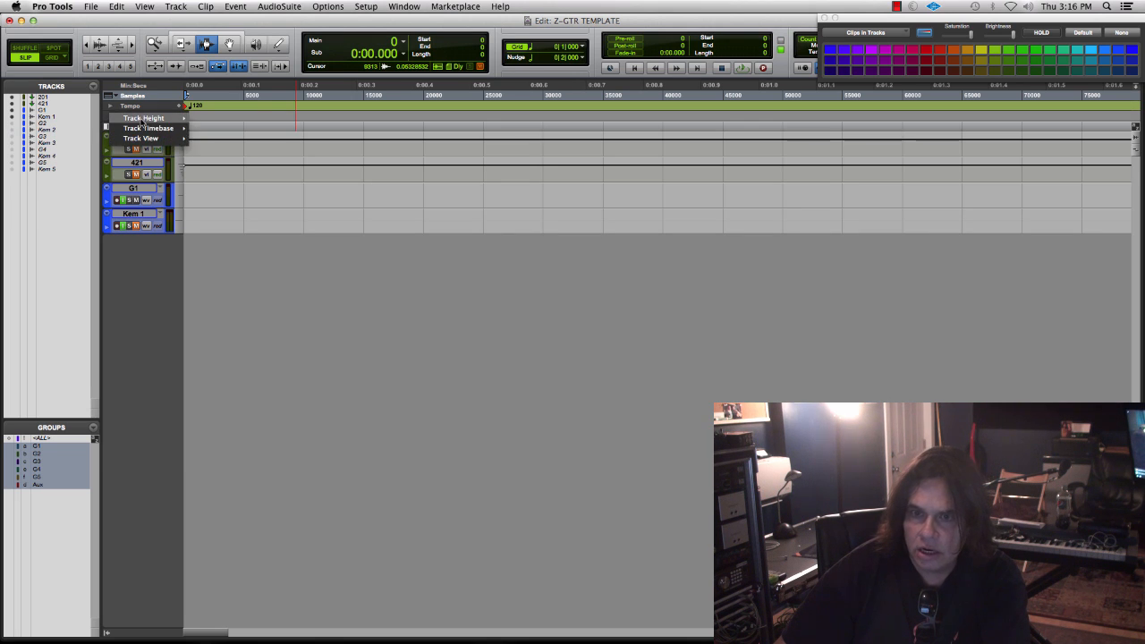
mouse_move(143, 120)
left_click(219, 159)
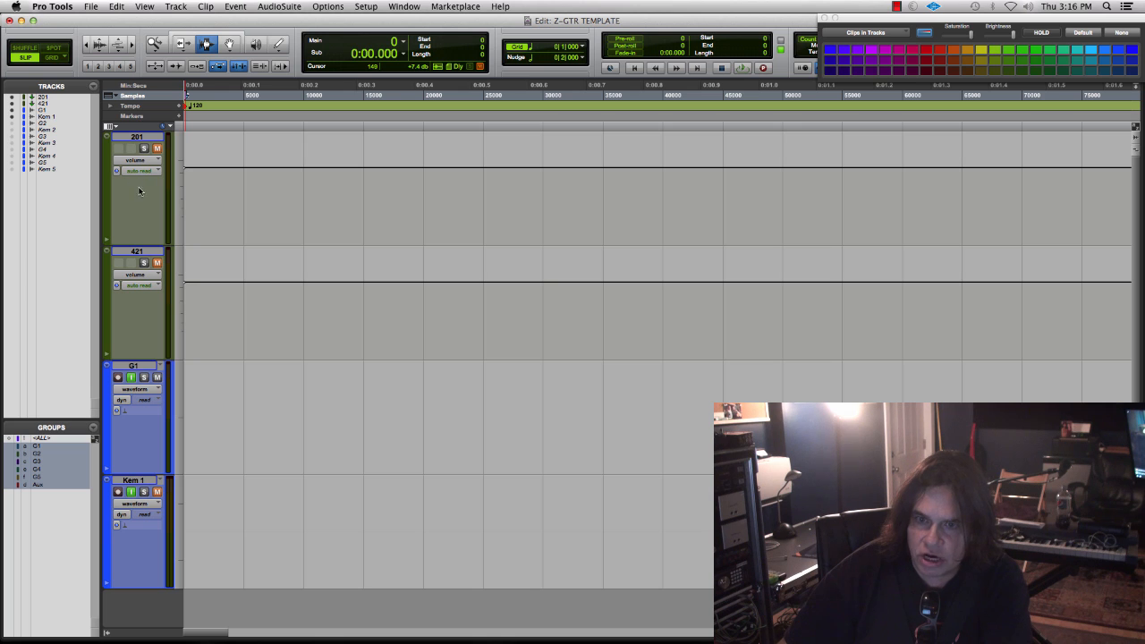
- Select the 201 track, switch the selection to 421, and bring up the Mix window
left_click(140, 137)
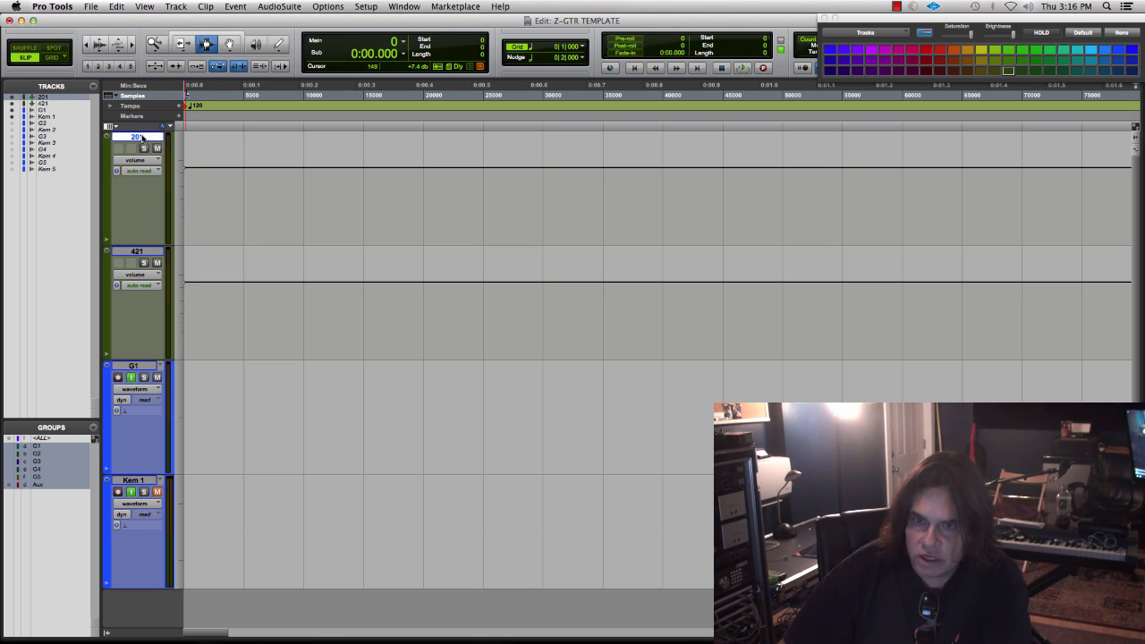
left_click(134, 251)
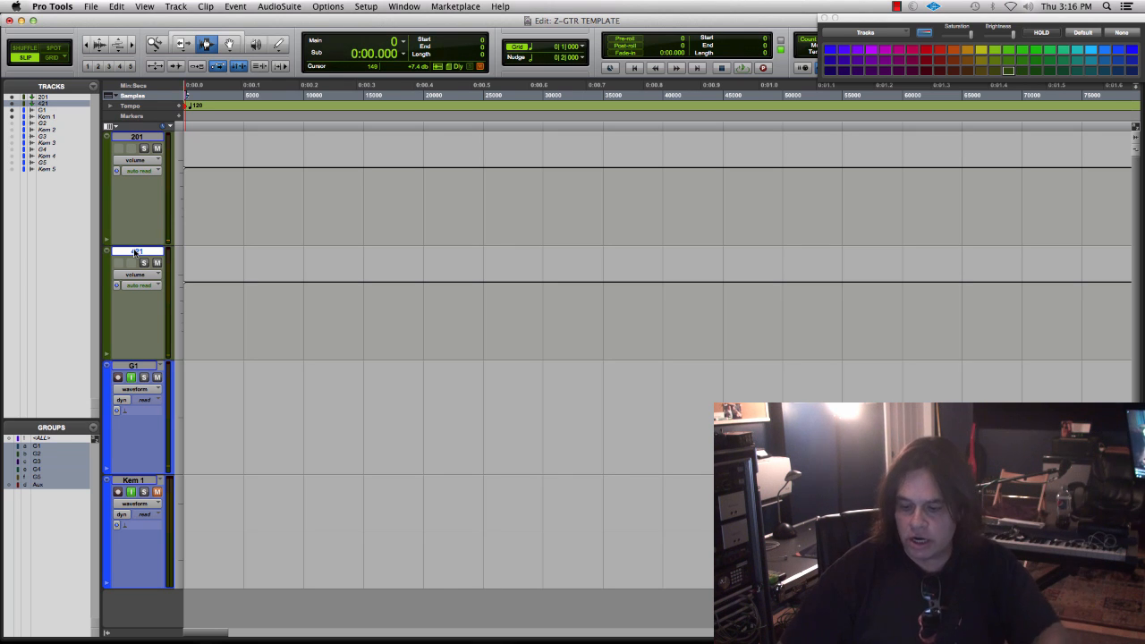
key("super+equal")
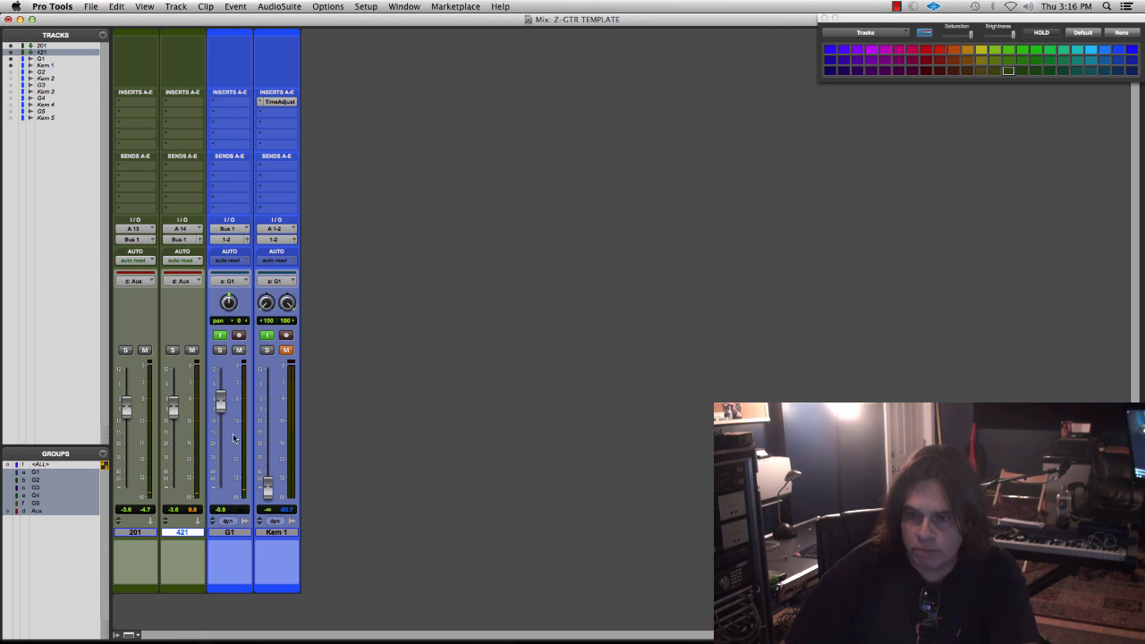
- Set the volume faders of the 201 and 421 mic tracks to -4.6 dB
left_click(231, 534)
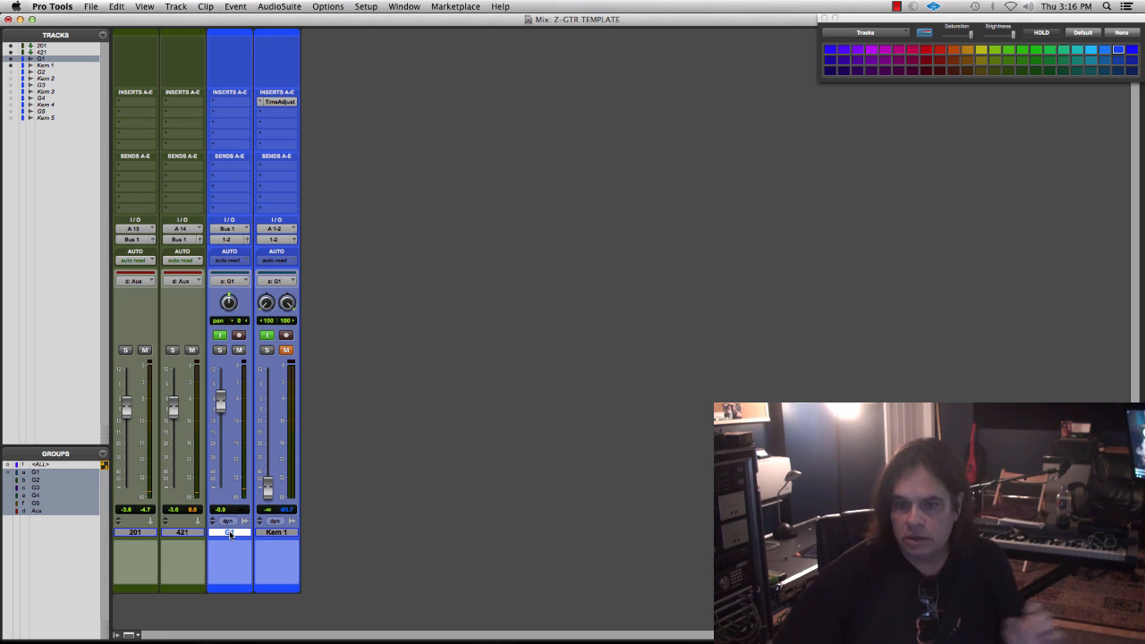
left_click(134, 532)
left_click(181, 534)
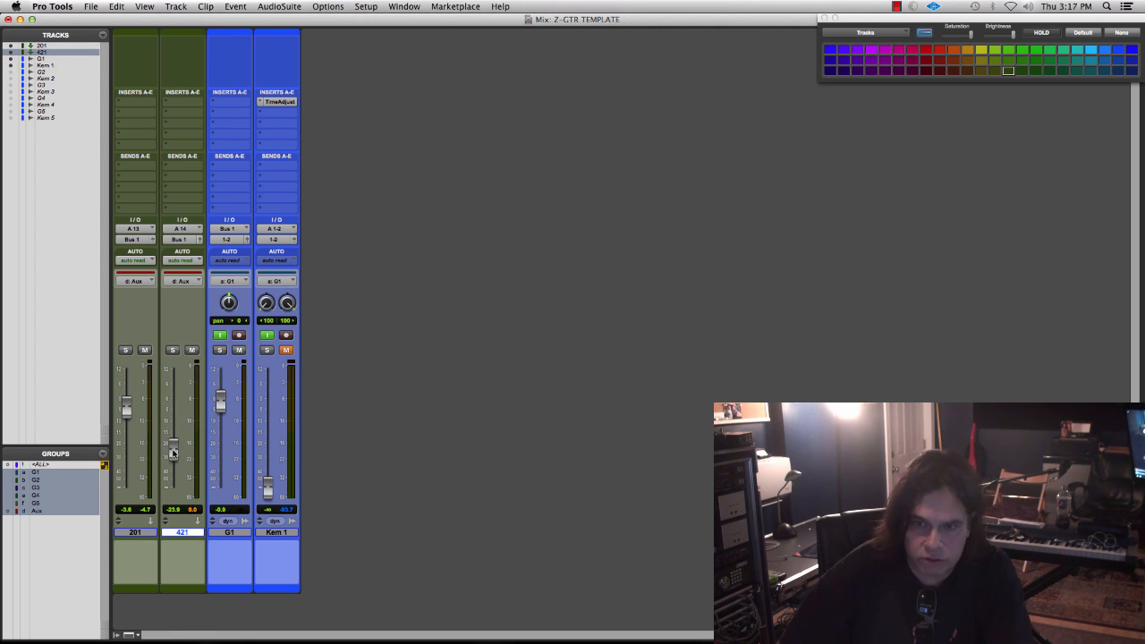
left_click(172, 438, "alt")
mouse_move(178, 403)
left_mouse_down()
mouse_move(174, 424)
mouse_move(174, 412)
left_mouse_up()
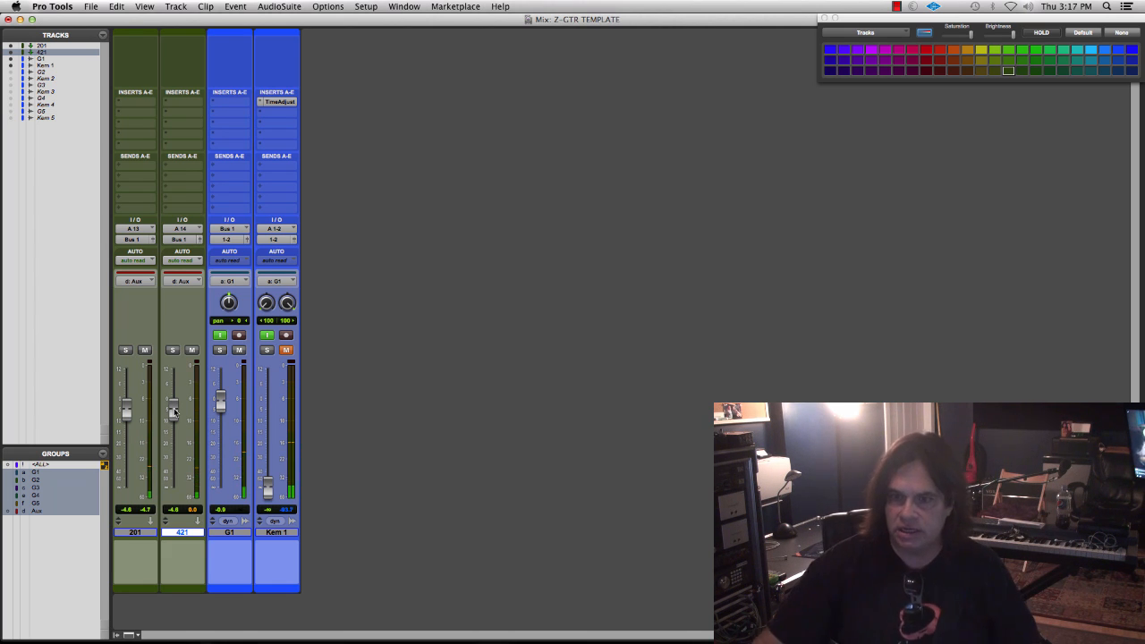
- Deactivate the Time Adjuster insert on Kem 1, unmute the track, and set the faders to -5.9 dB for Kem 1 and -2.0 dB for G1
left_click(278, 103)
left_click(272, 104, "ctrl+super")
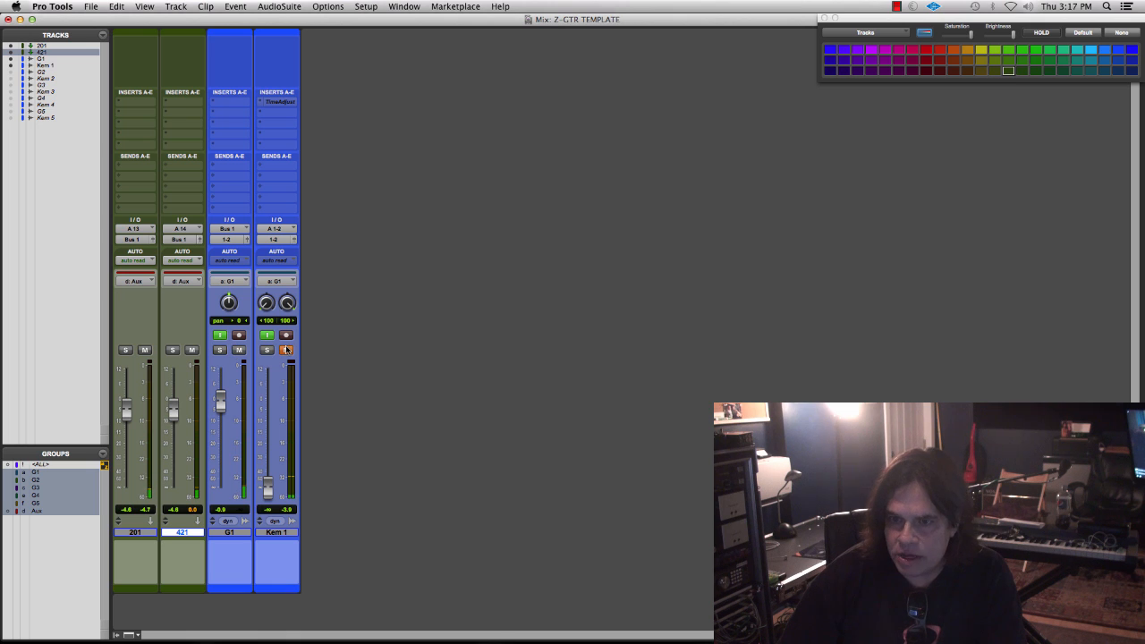
left_click(266, 490, "alt")
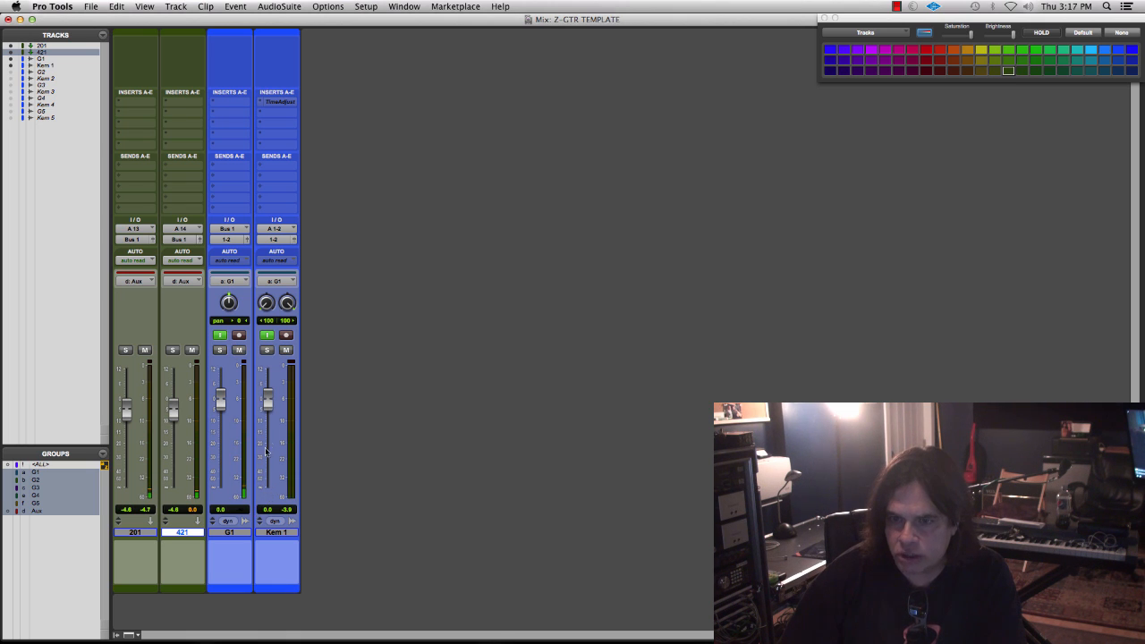
left_click_drag(269, 407, 268, 425)
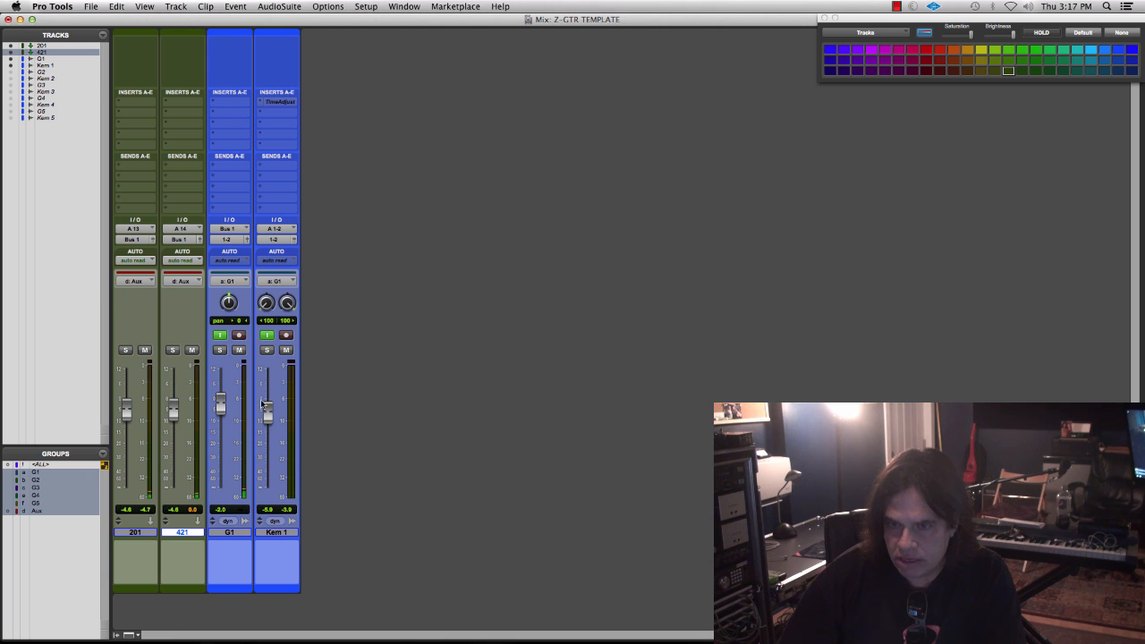
- Mute the 201 and 421 tracks, view the Diezel VH4 I 1960 rig in Rig Manager, and return to Pro Tools
left_click(192, 350)
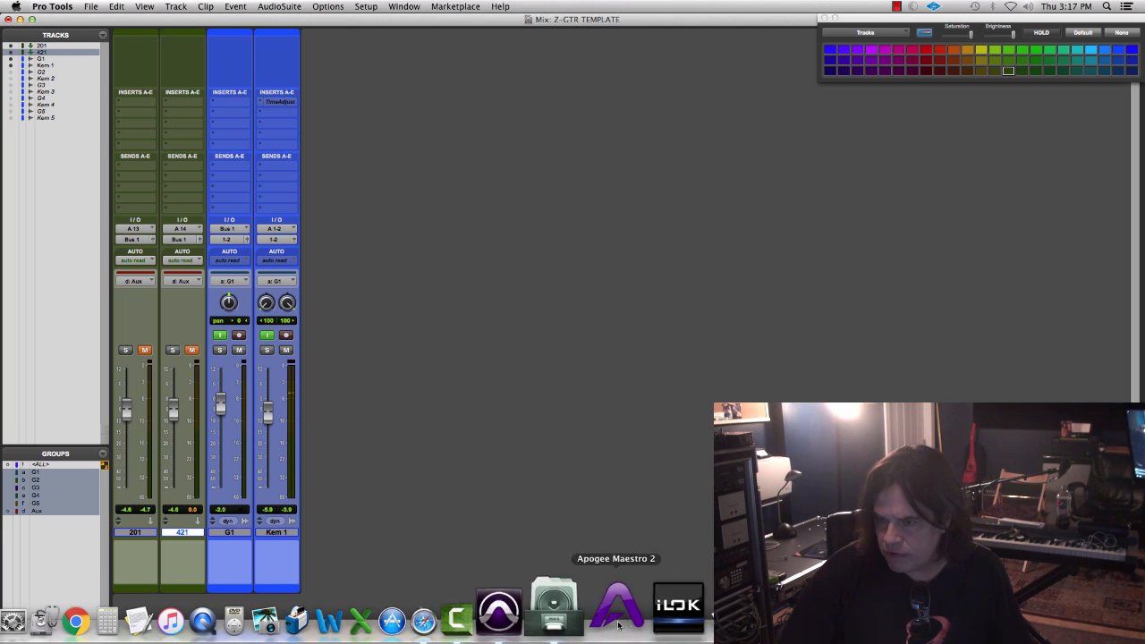
left_click(588, 596)
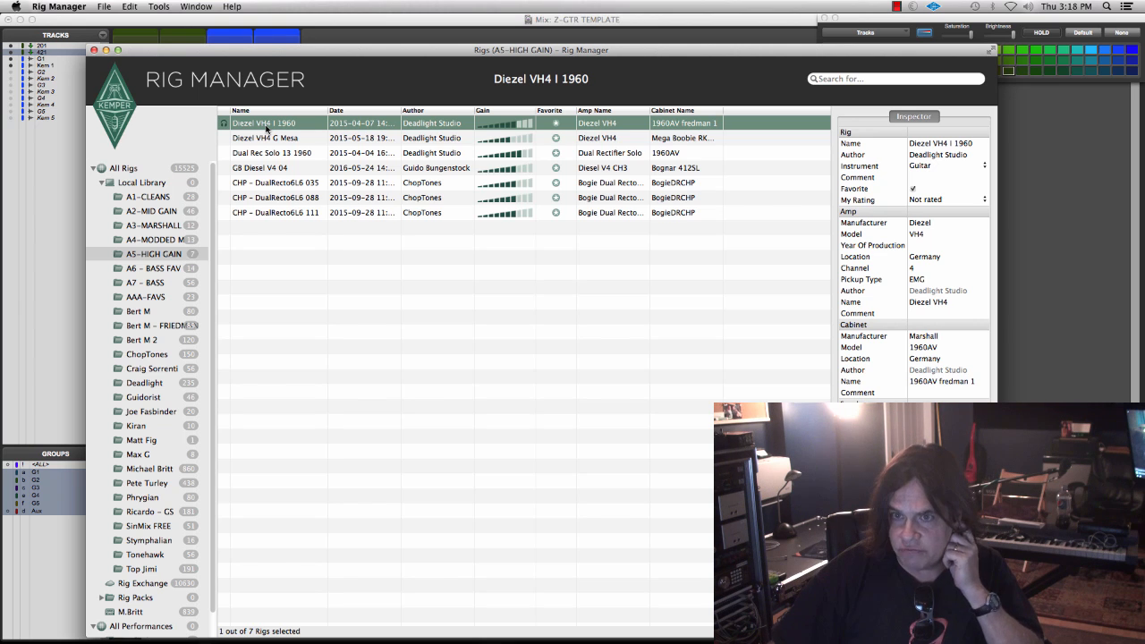
left_click(335, 36)
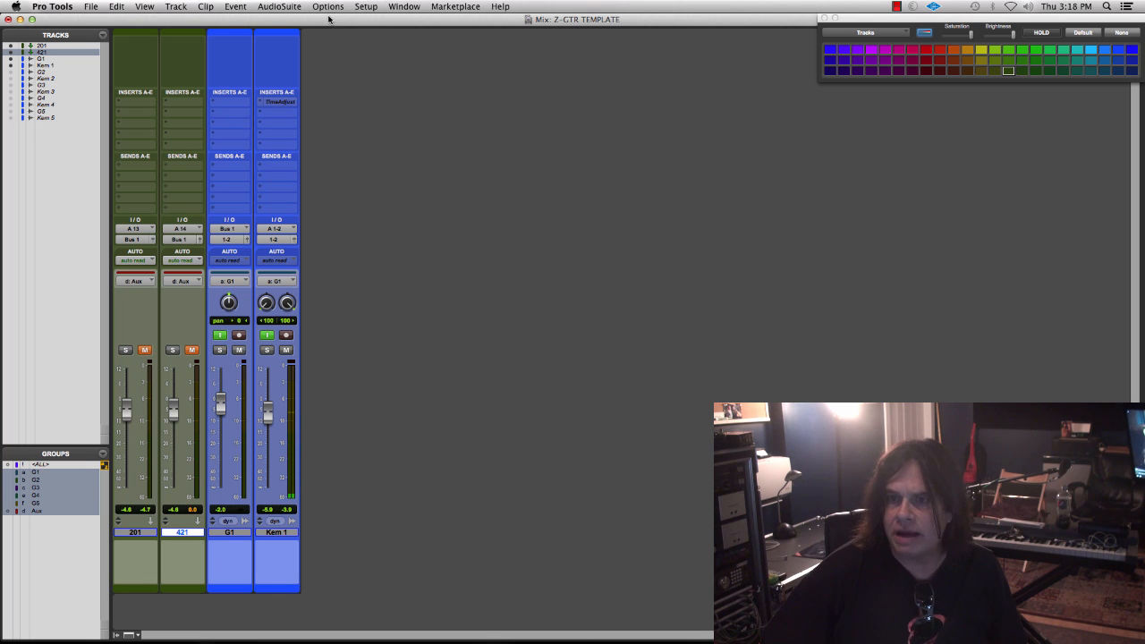
- Check the session options, unmute the 201 and 421 tracks, and return to the Edit window
left_click(327, 7)
left_click(350, 272)
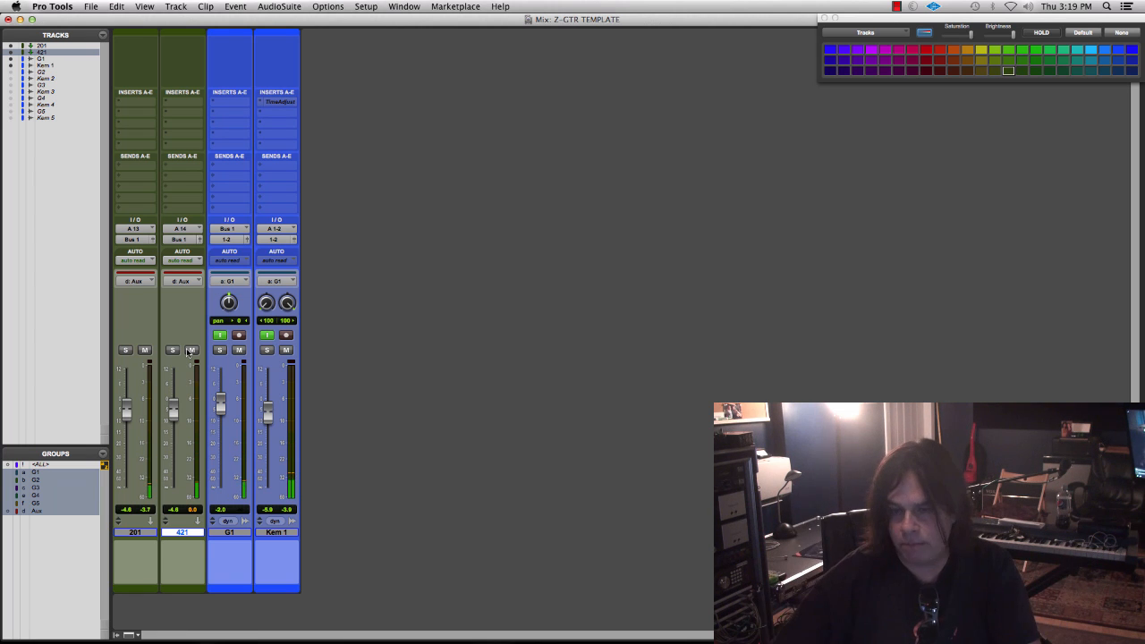
key("super+equal")
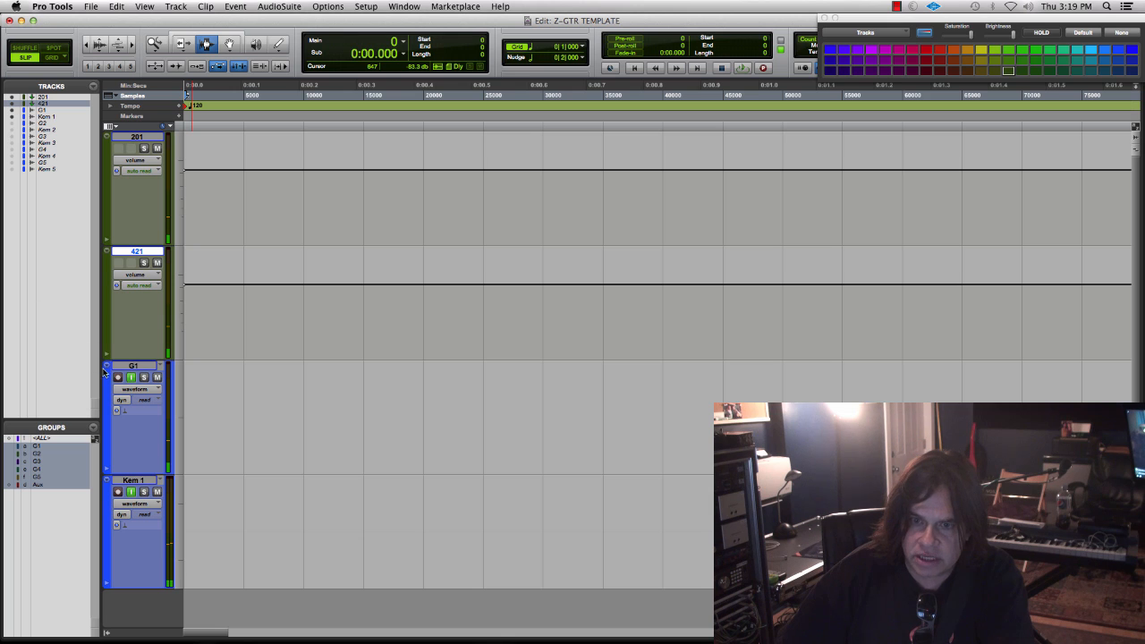
- Record-arm the G1 and Kem 1 tracks and record a short guitar test take on both
left_click(140, 367)
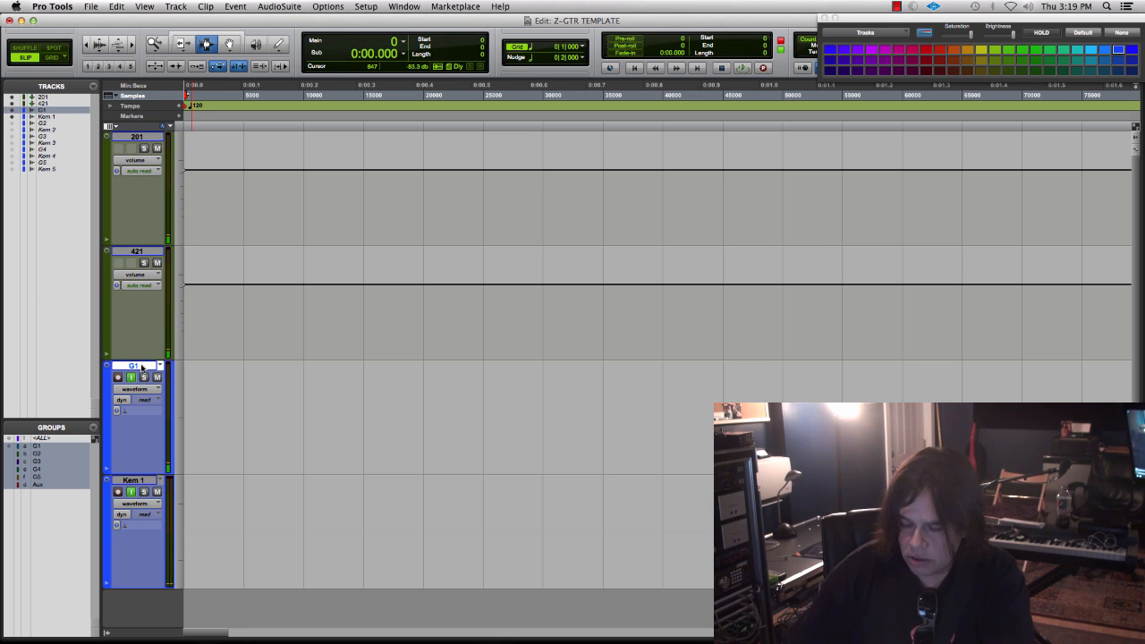
key("t")
key("t")
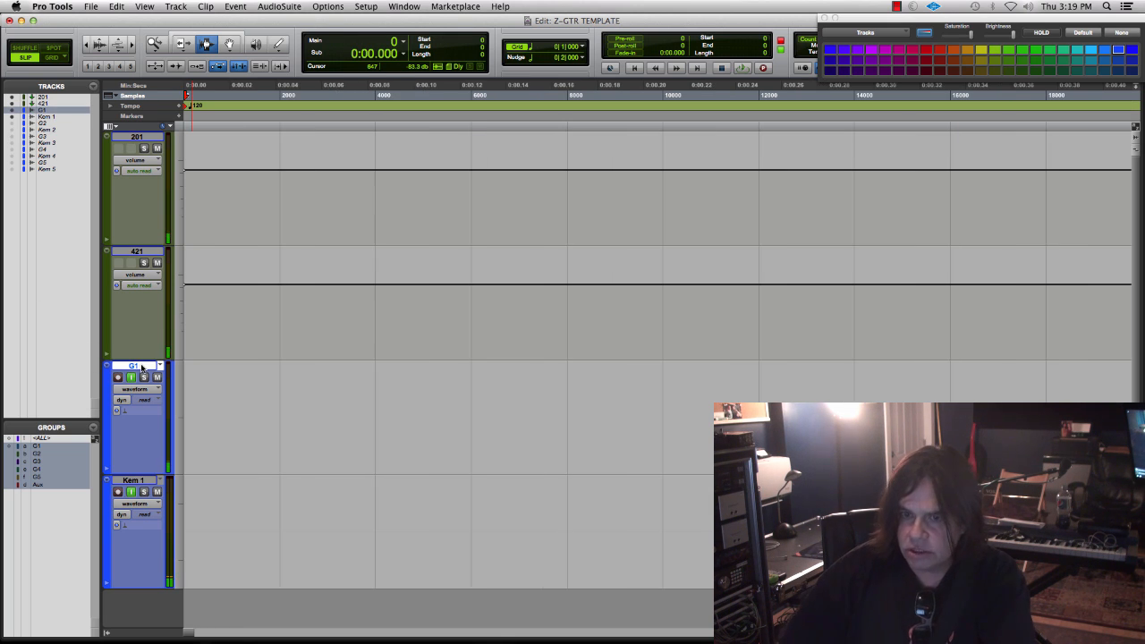
left_click(142, 482, "shift")
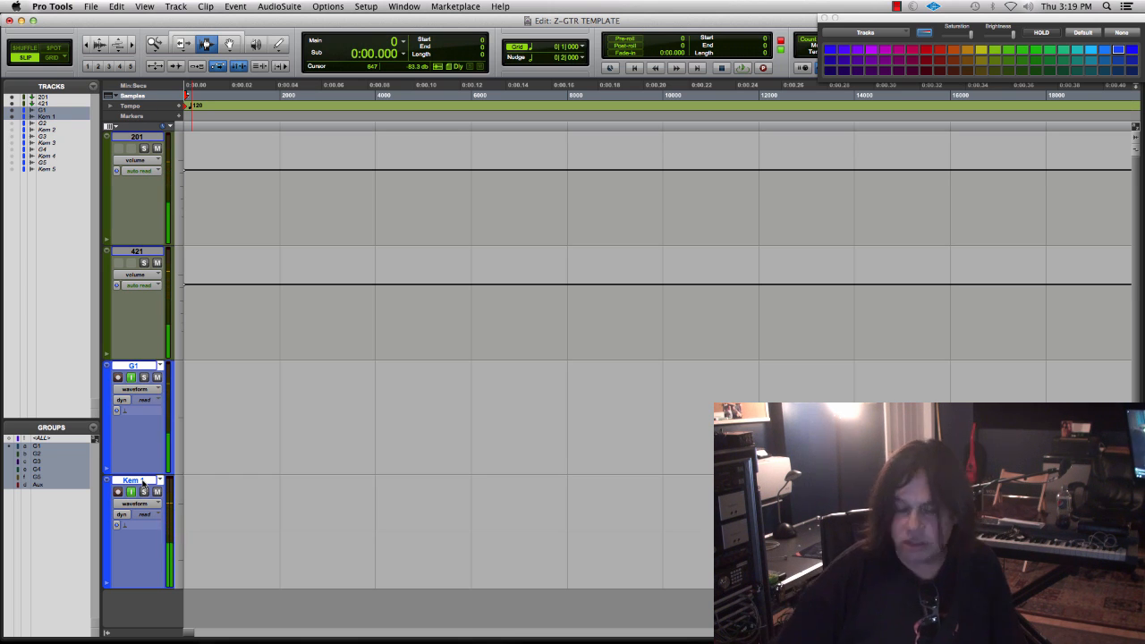
key("shift+r")
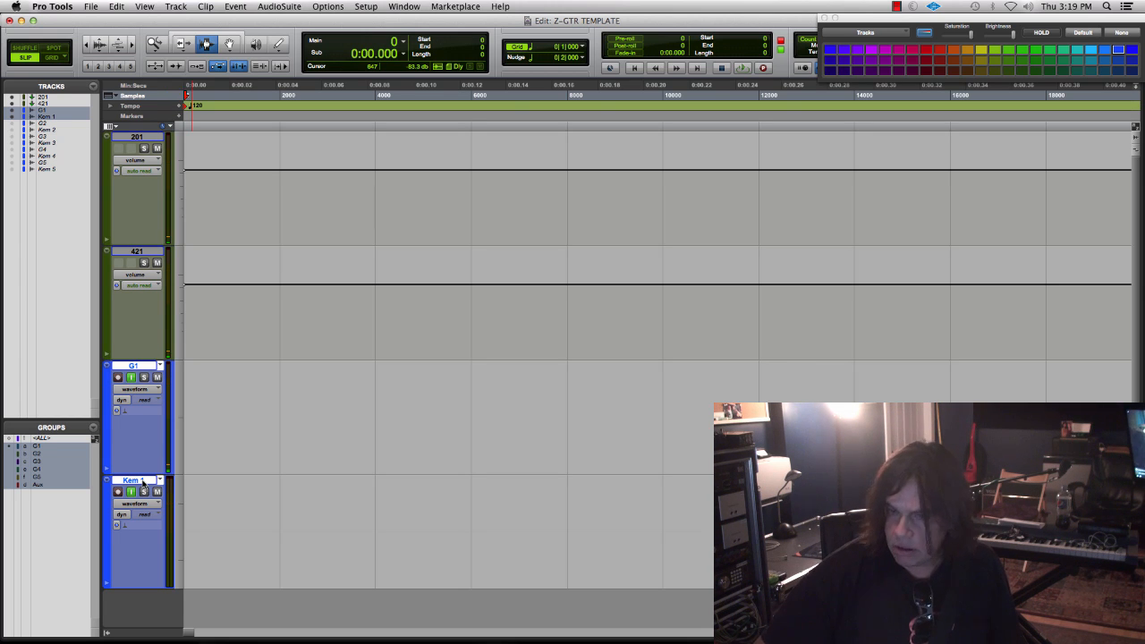
key("super+space")
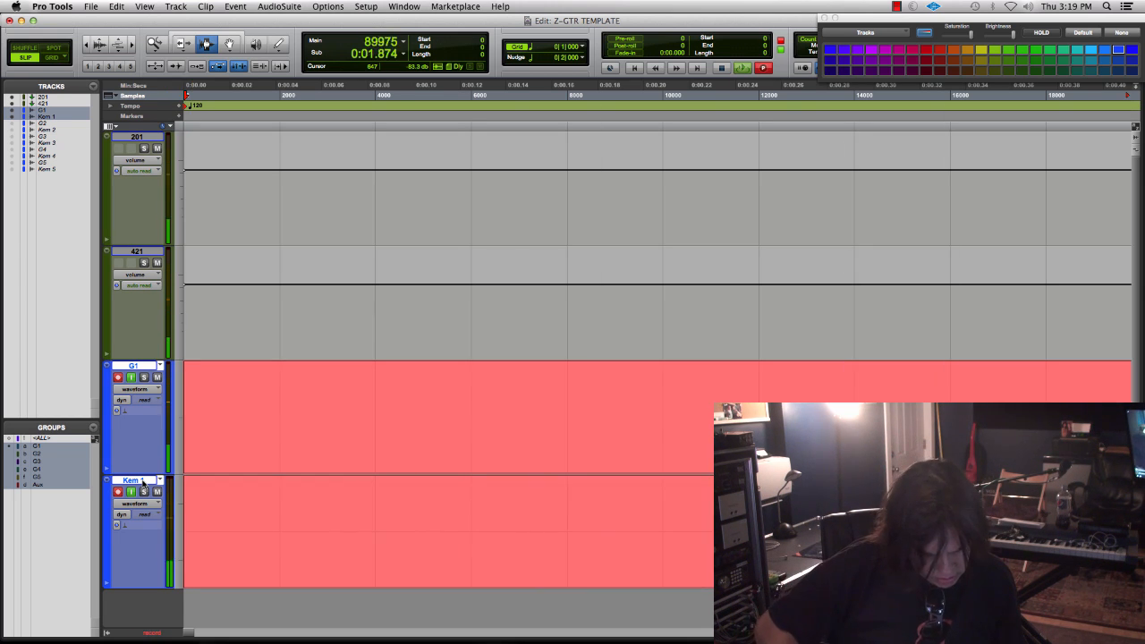
key("space")
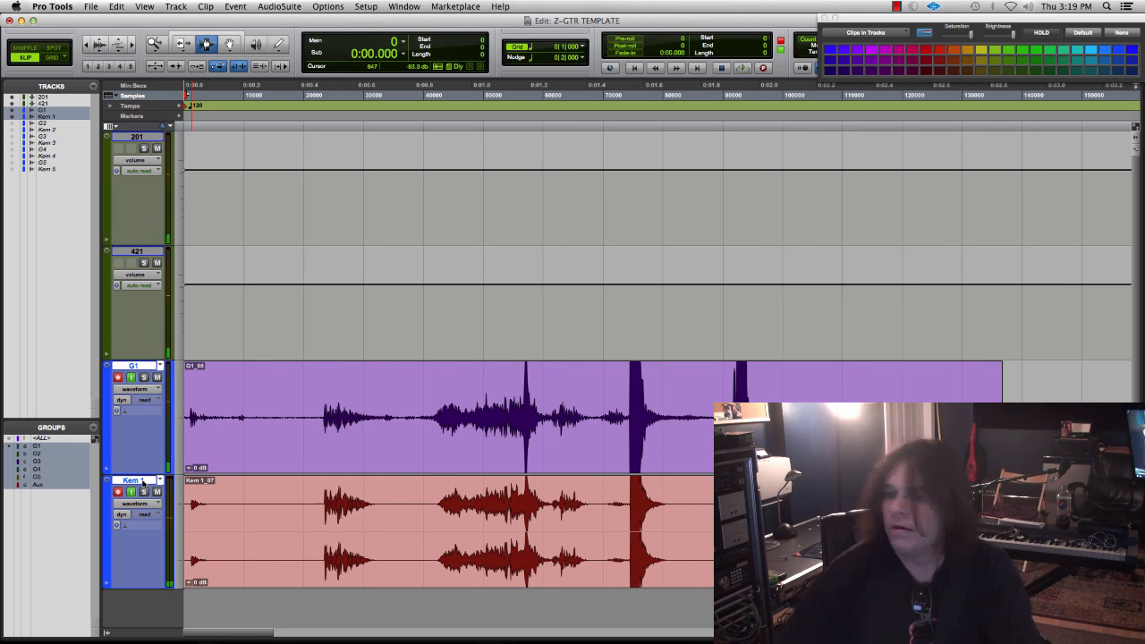
- Examine the offset between the first peaks of a picked note on G1 and Kem 1 at sample level with vertically enlarged waveforms
double_click(153, 43)
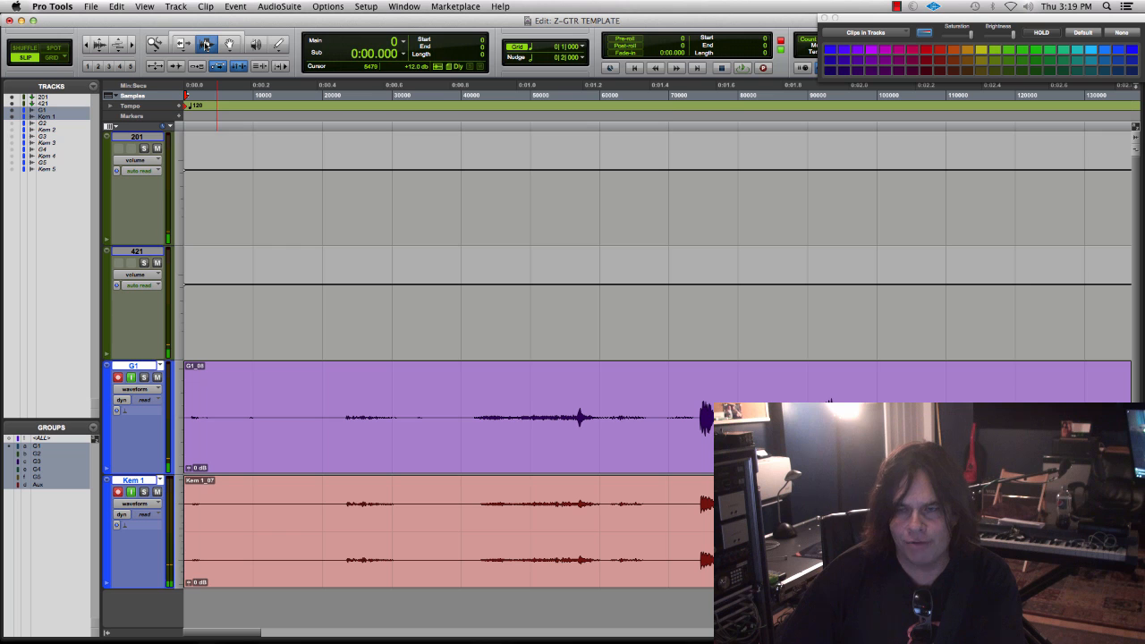
key("space")
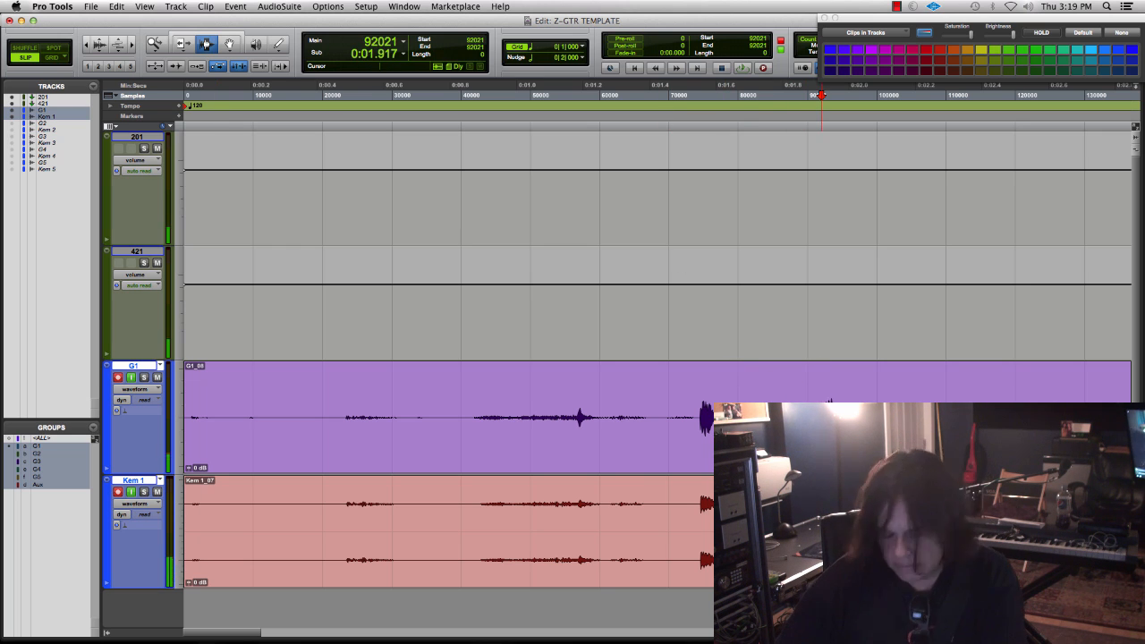
key("t")
key("t")
key("t")
key("t")
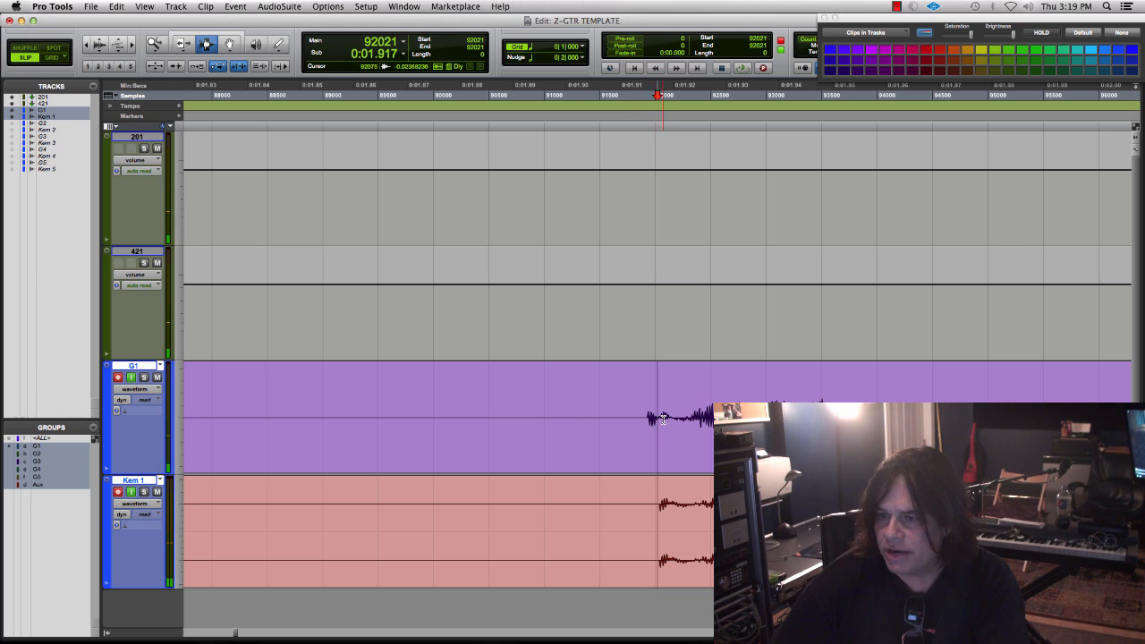
left_click(659, 420)
key("t")
key("t")
key("t")
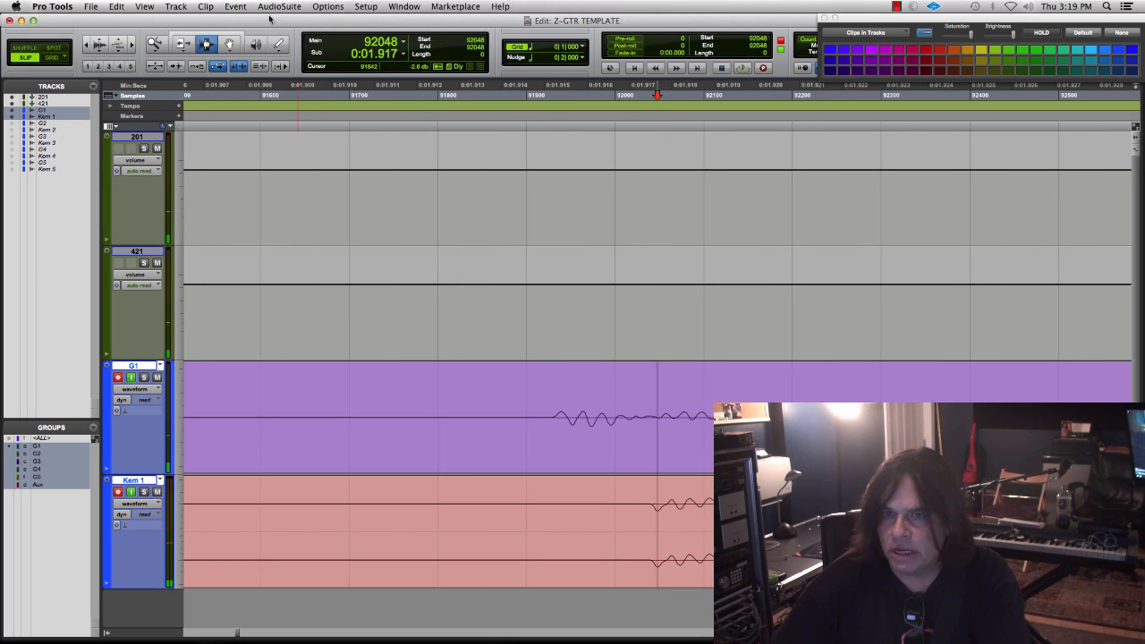
left_click(100, 44)
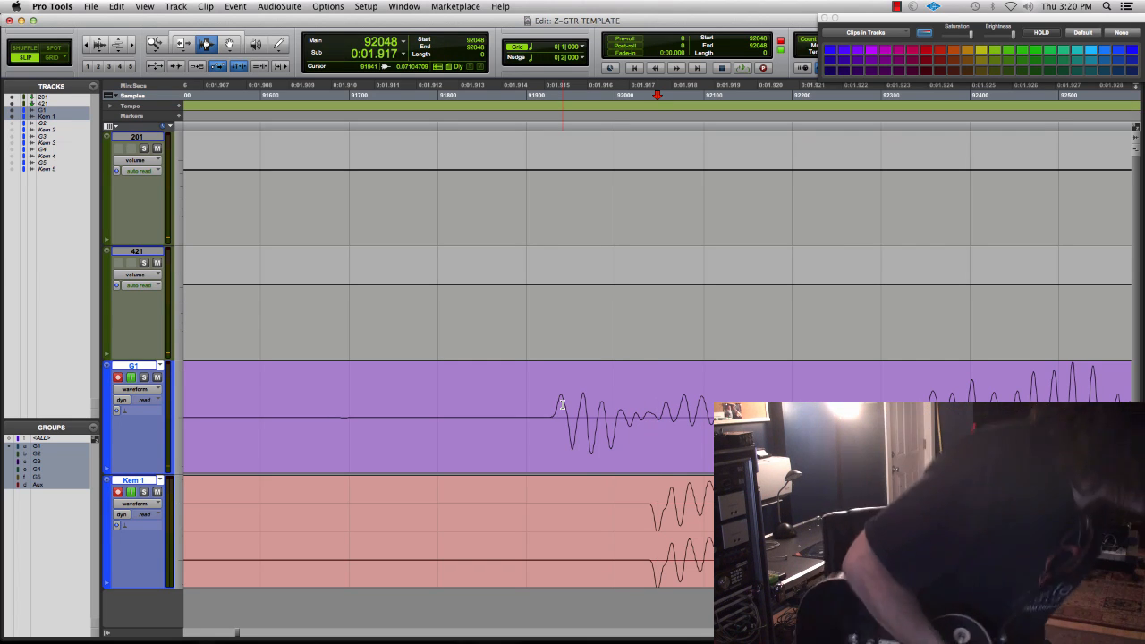
- Undo the previous test take and record a new short guitar take on G1 and Kem 1 from the session start
key("super+z")
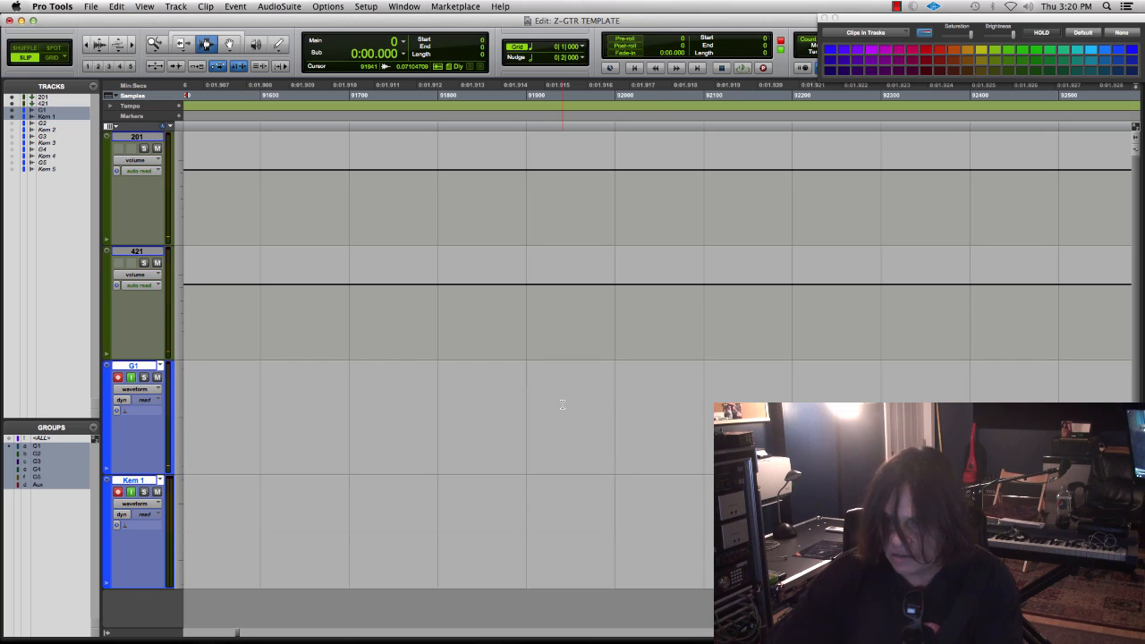
key("r")
key("r")
key("r")
key("r")
key("r")
key("r")
key("r")
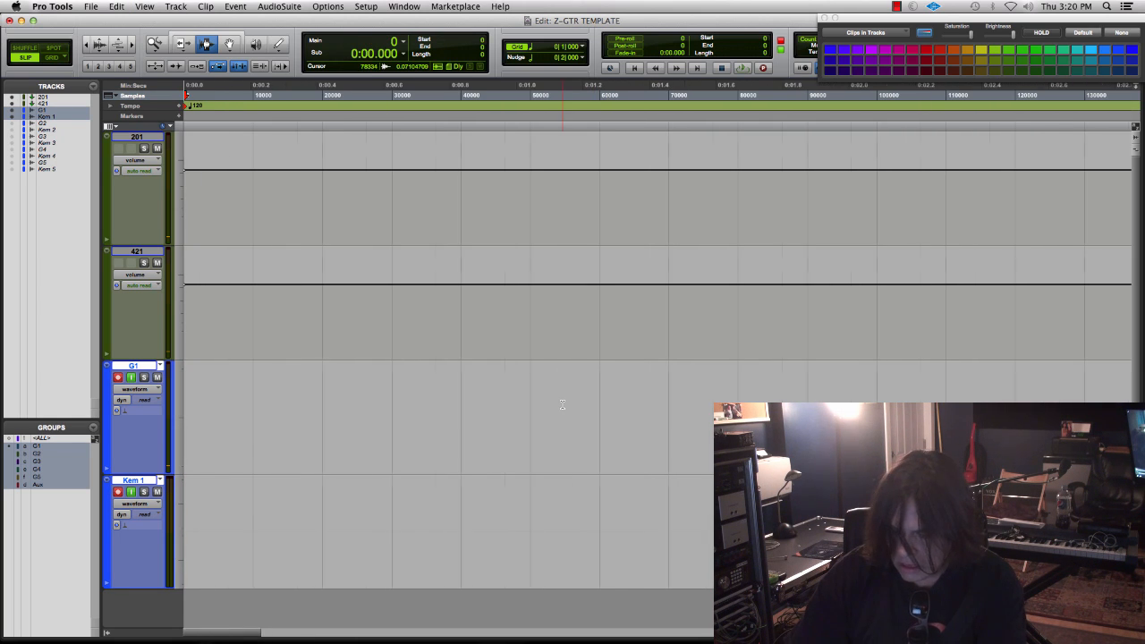
key("super+space")
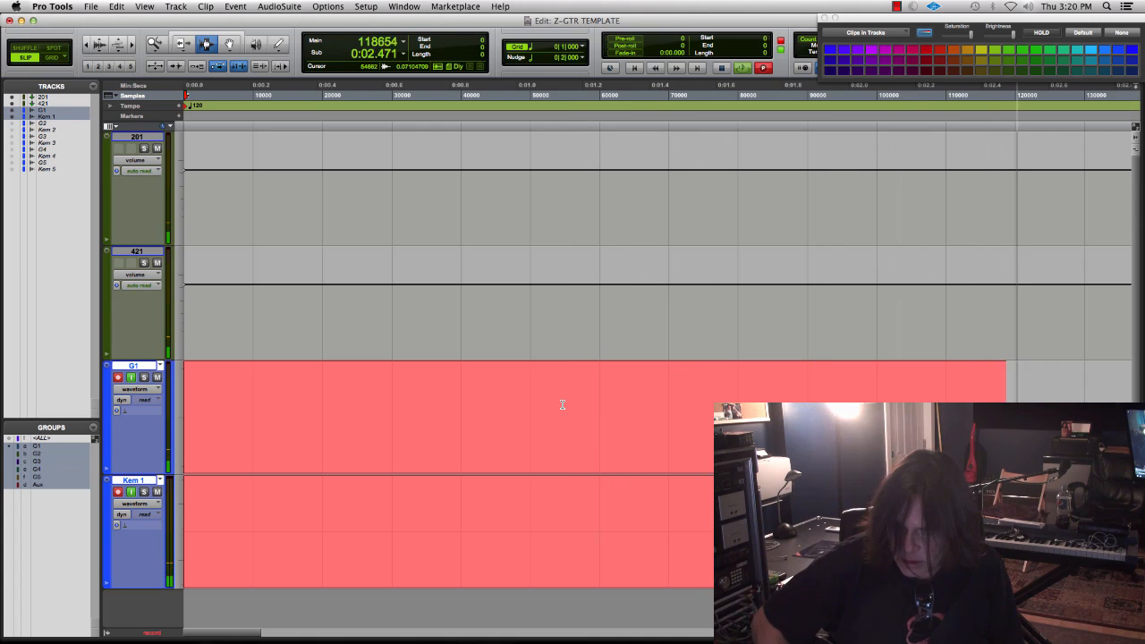
key("space")
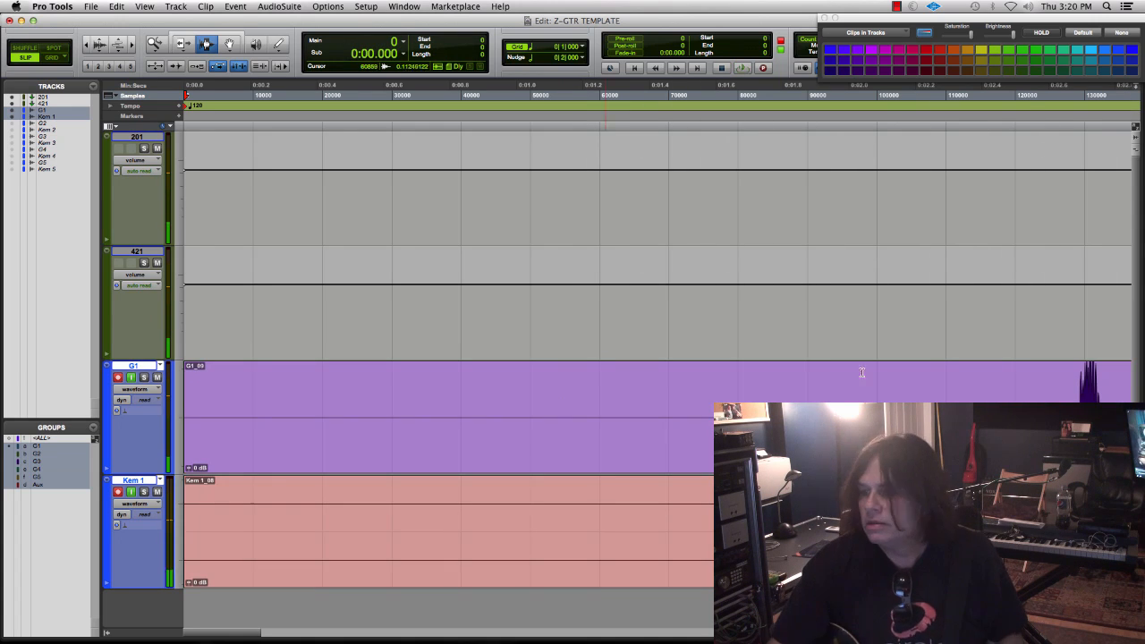
- Examine the second picked note's onset on G1 and Kem 1 at sample level, with the waveform height adjusted to show the first peaks
left_click(1081, 411)
key("t")
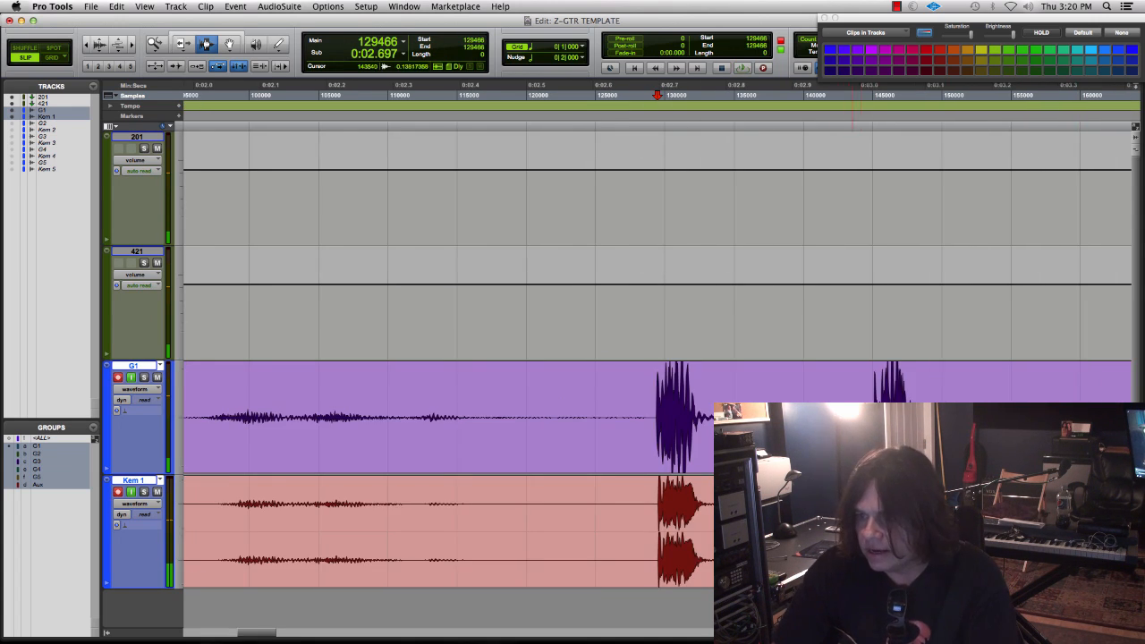
left_click(872, 429)
key("t")
key("t")
key("t")
key("t")
key("t")
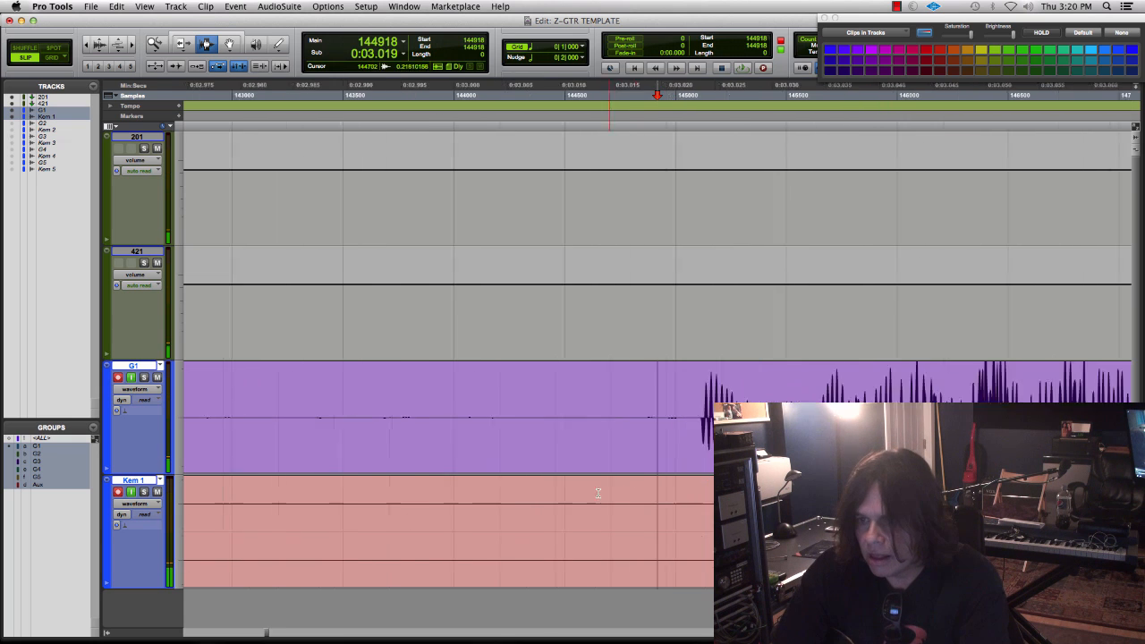
left_click(763, 429)
key("t")
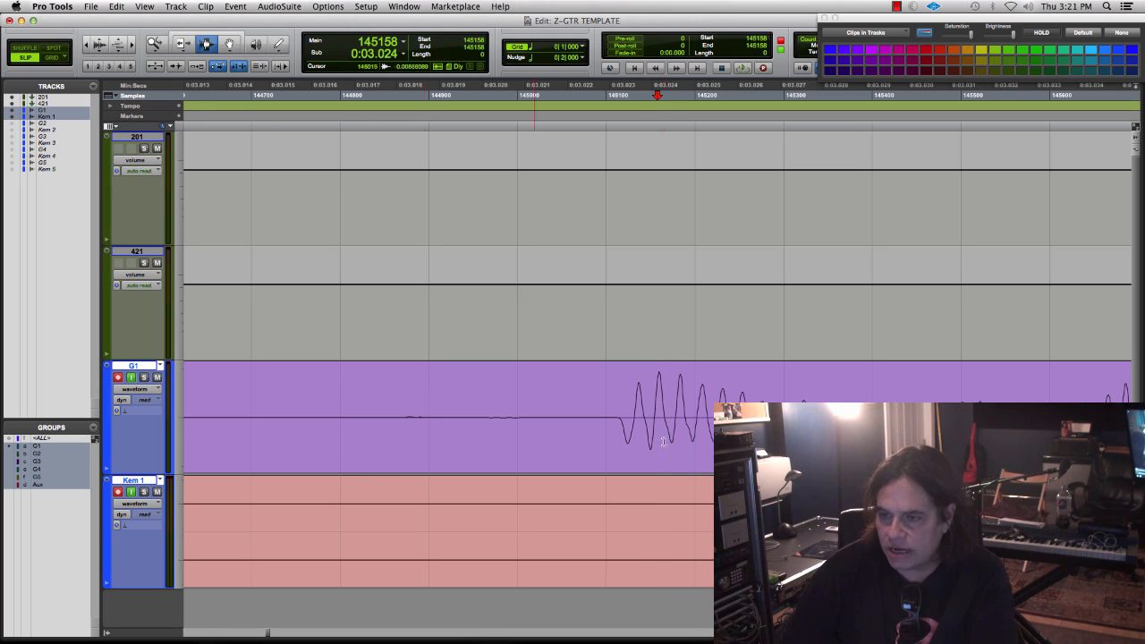
left_click(99, 39)
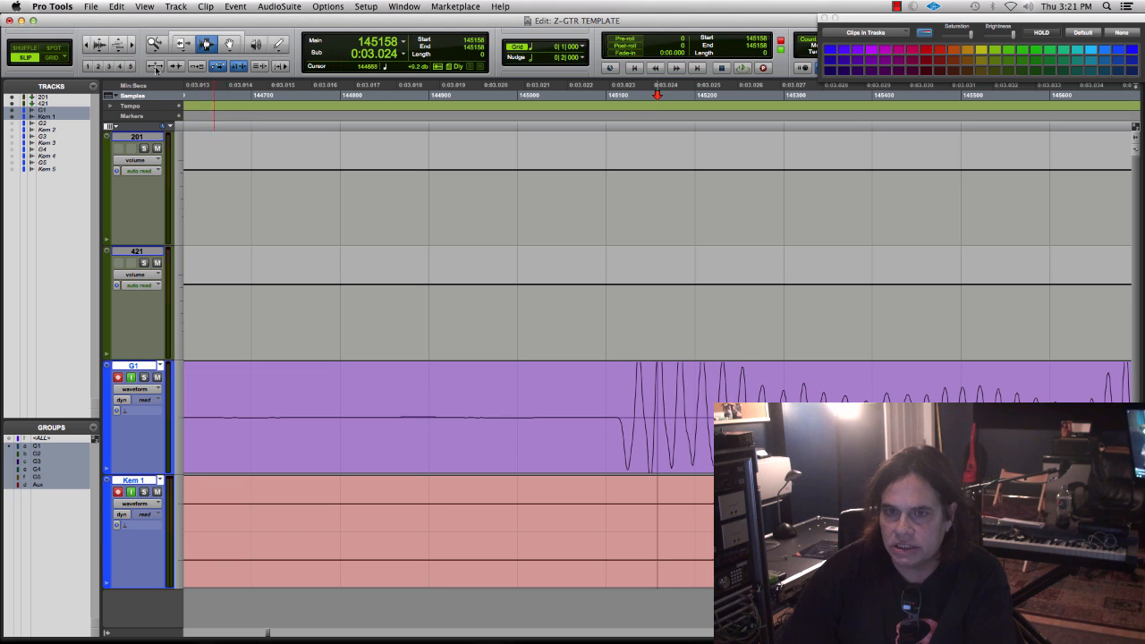
left_click(101, 51)
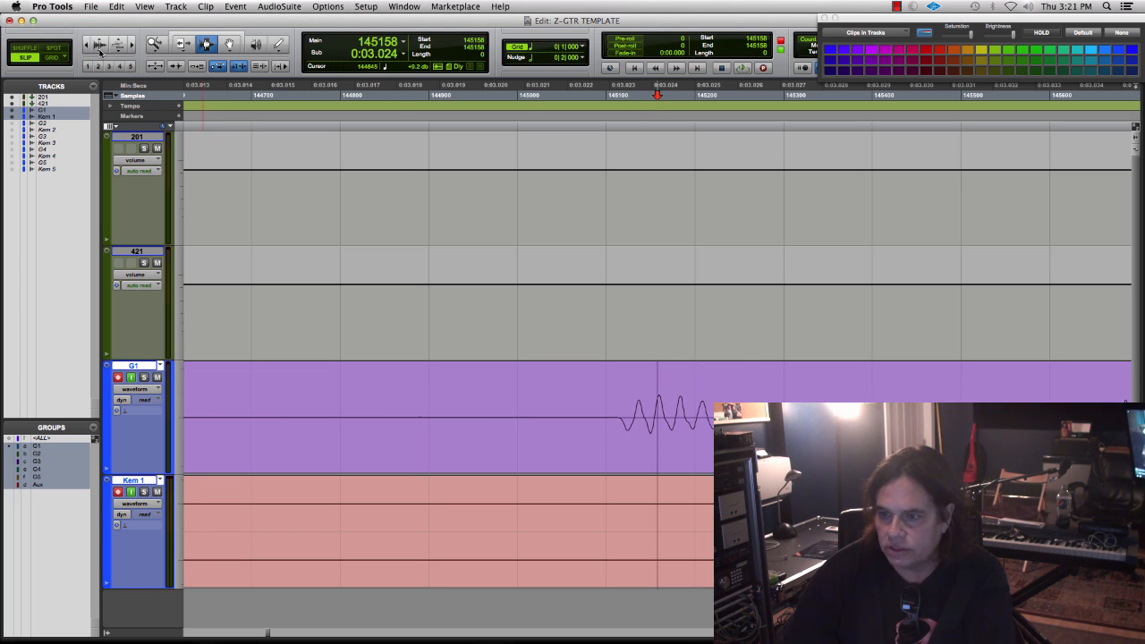
key("Tab")
key("t")
key("t")
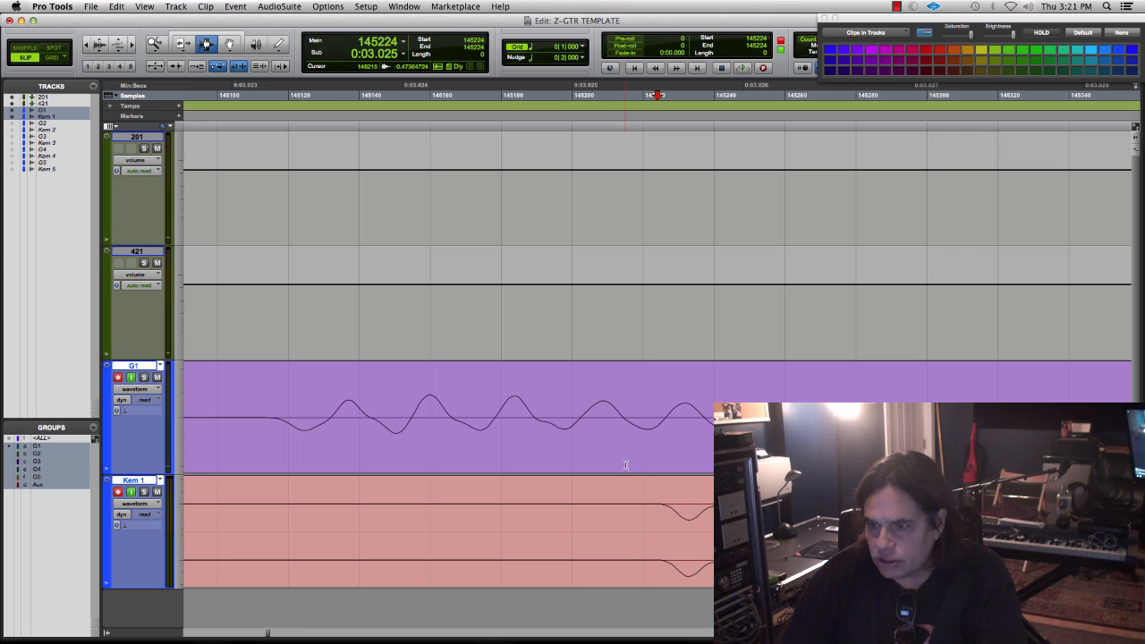
- Measure the sample offset by selecting from the note's first trough on G1 to its first trough on Kem 1
left_click(302, 431)
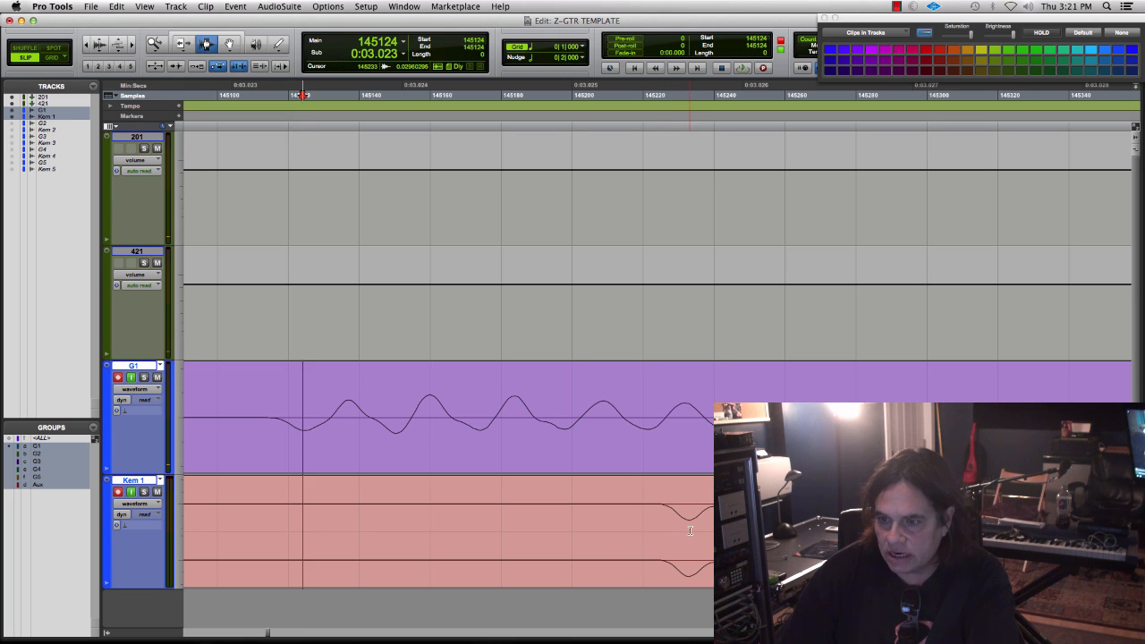
key("super+a")
left_click_drag(686, 526, 304, 518)
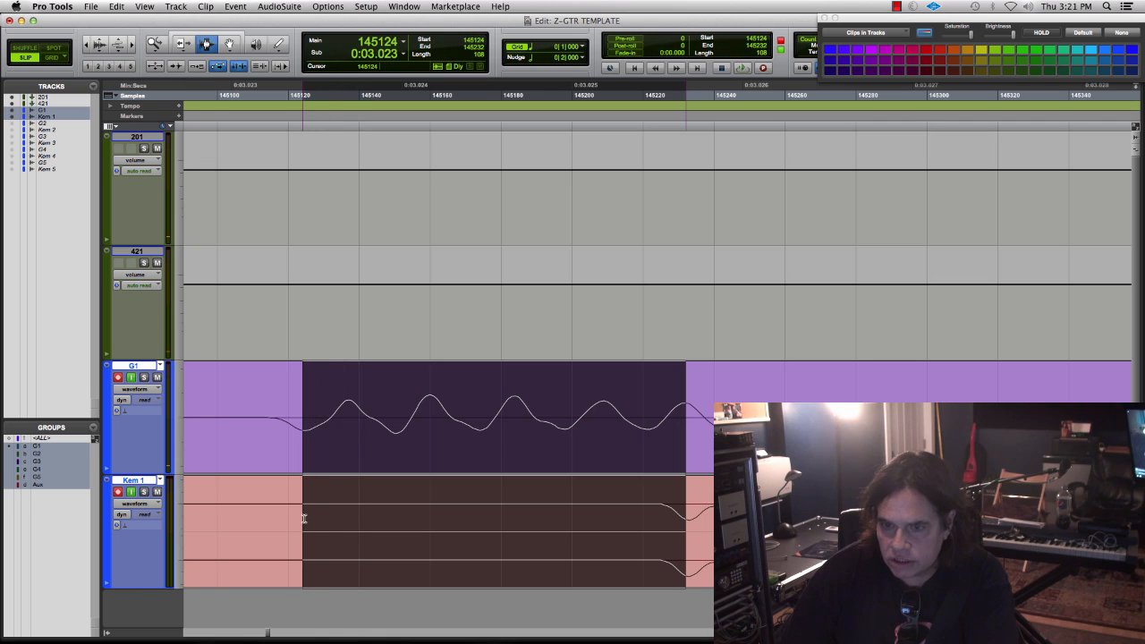
left_click(688, 542, "shift")
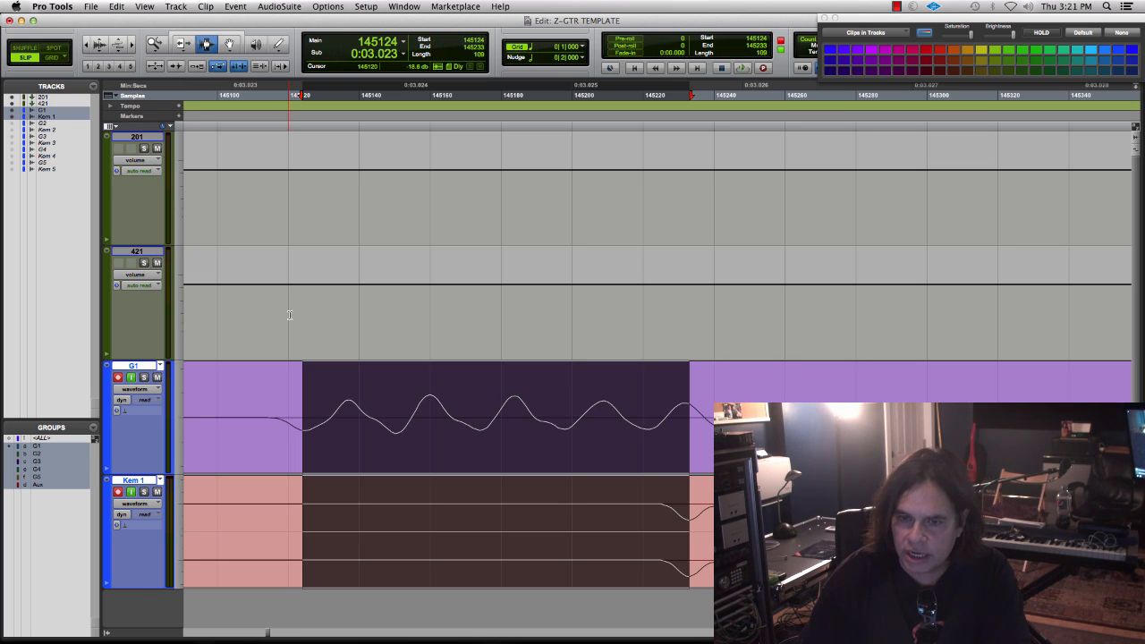
- Remove the Time Adjuster insert from the Kem 1 track in the Mix window
key("super+equal")
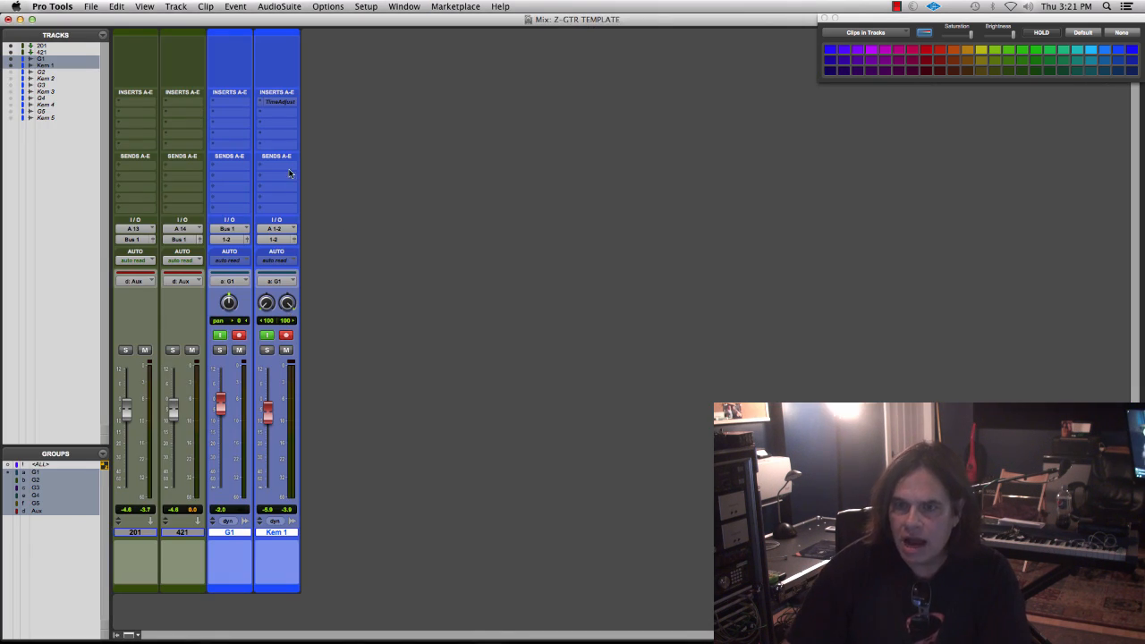
left_click(259, 102)
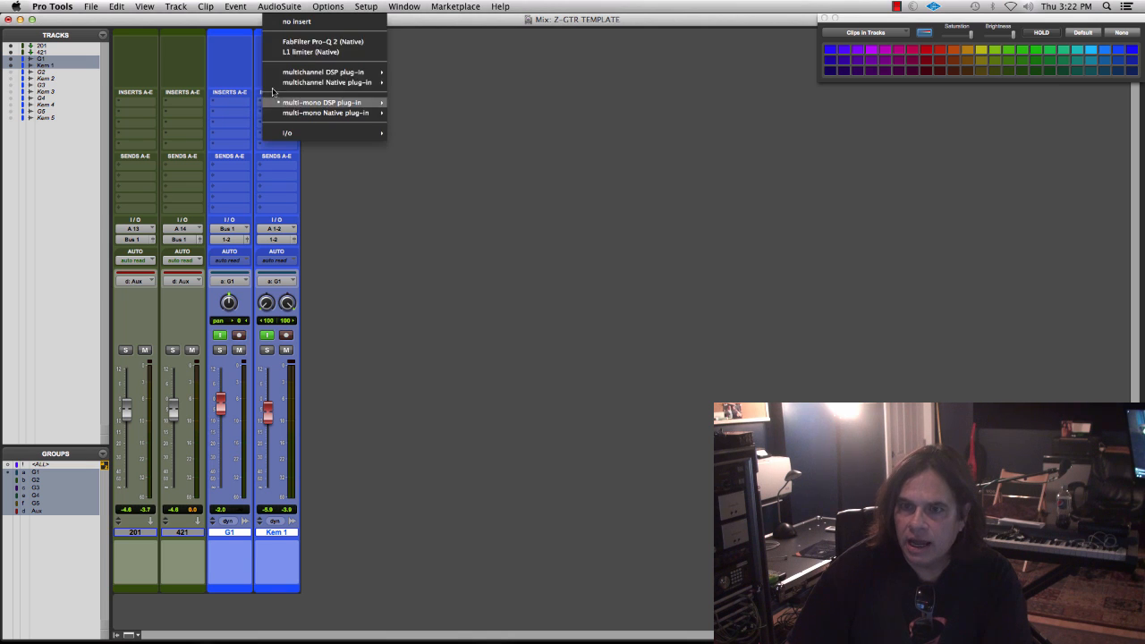
left_click(288, 20)
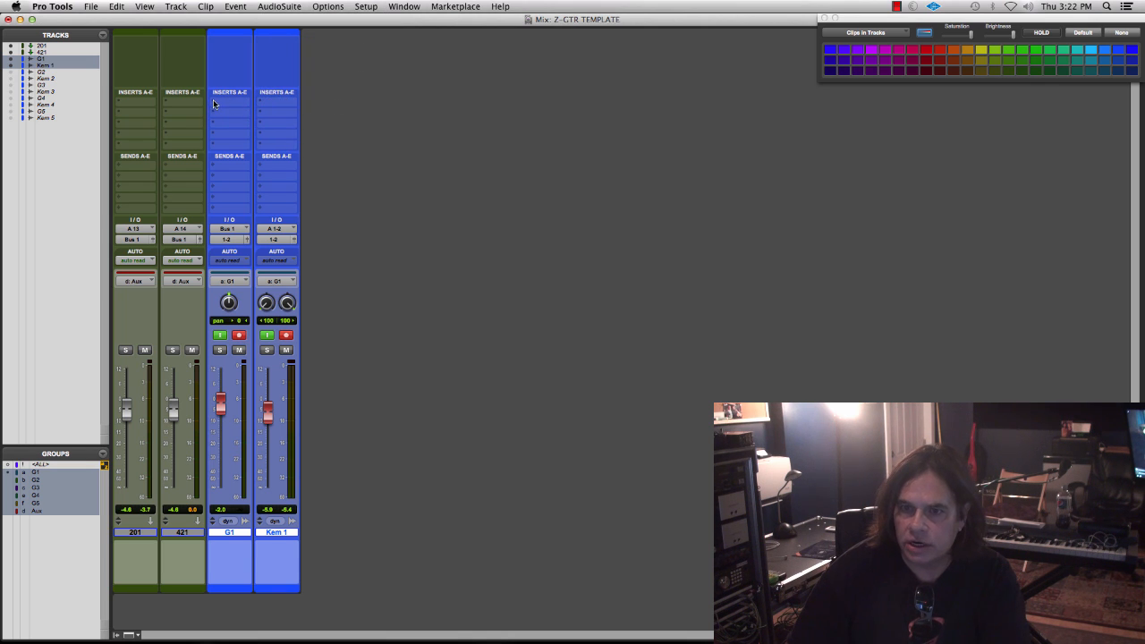
- Insert the Native version of the mono Time Adjuster in the first insert slot of G1
left_click(214, 104)
mouse_move(263, 170)
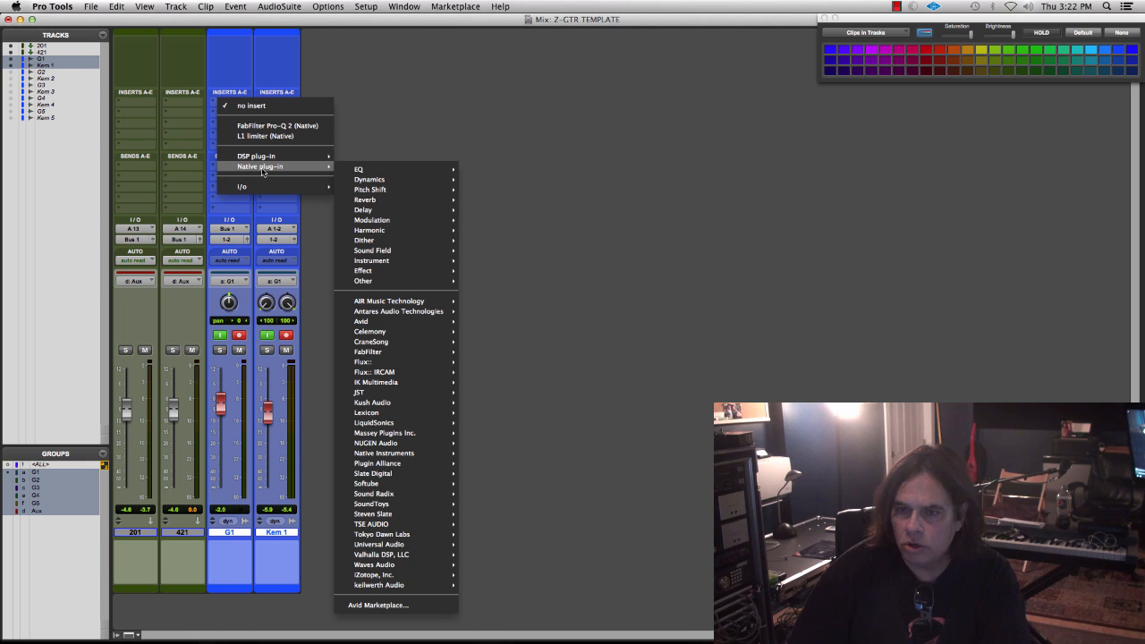
mouse_move(366, 210)
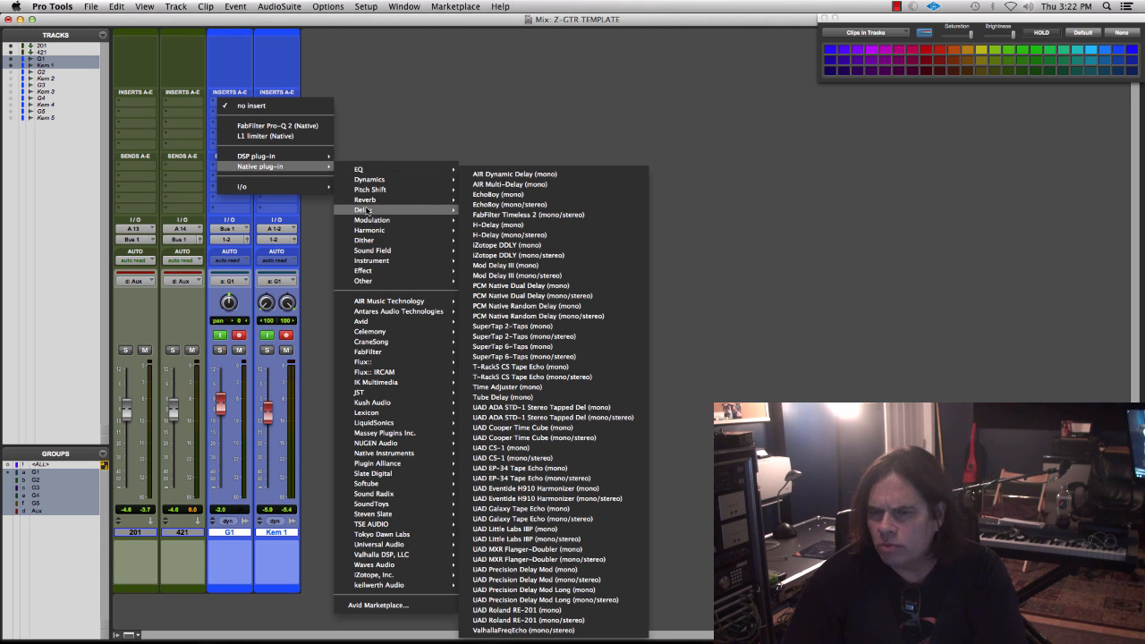
mouse_move(322, 160)
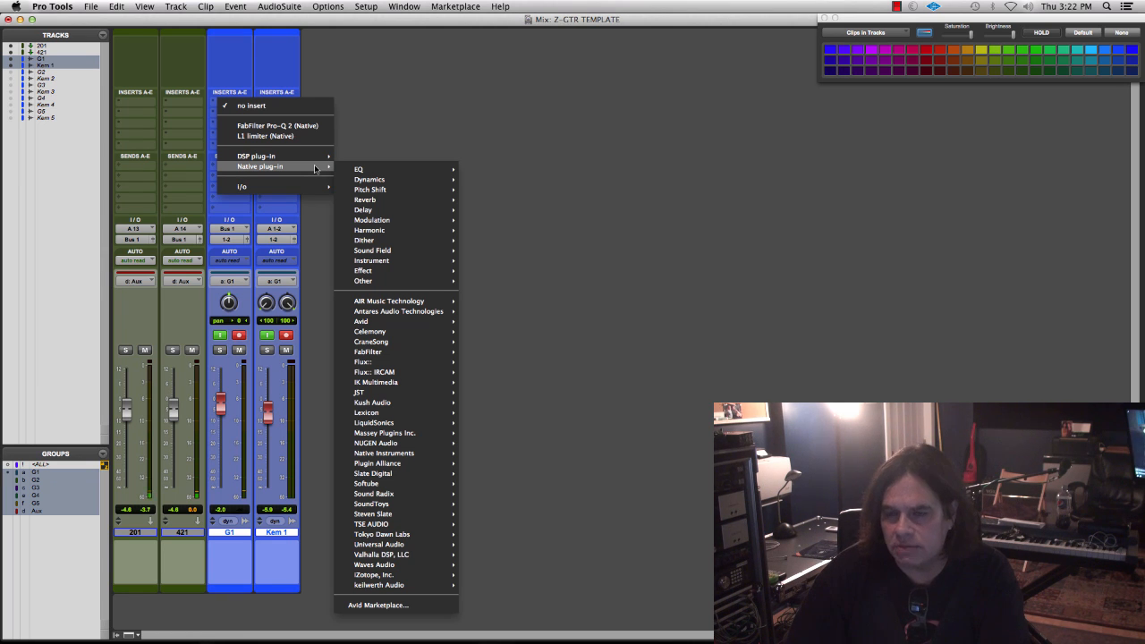
mouse_move(394, 262)
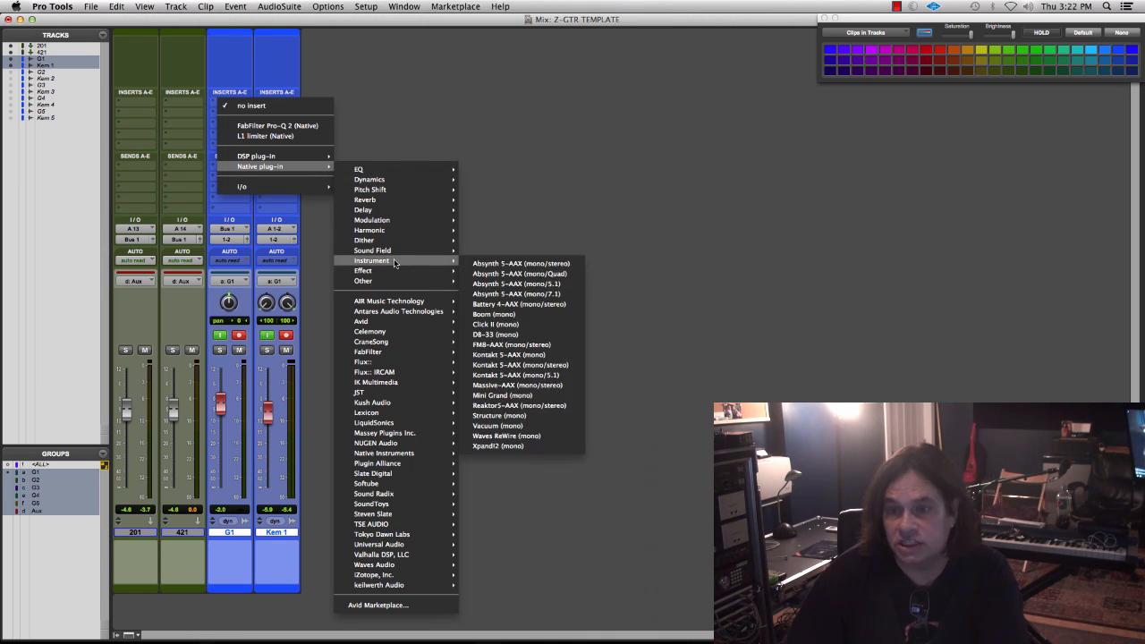
mouse_move(379, 209)
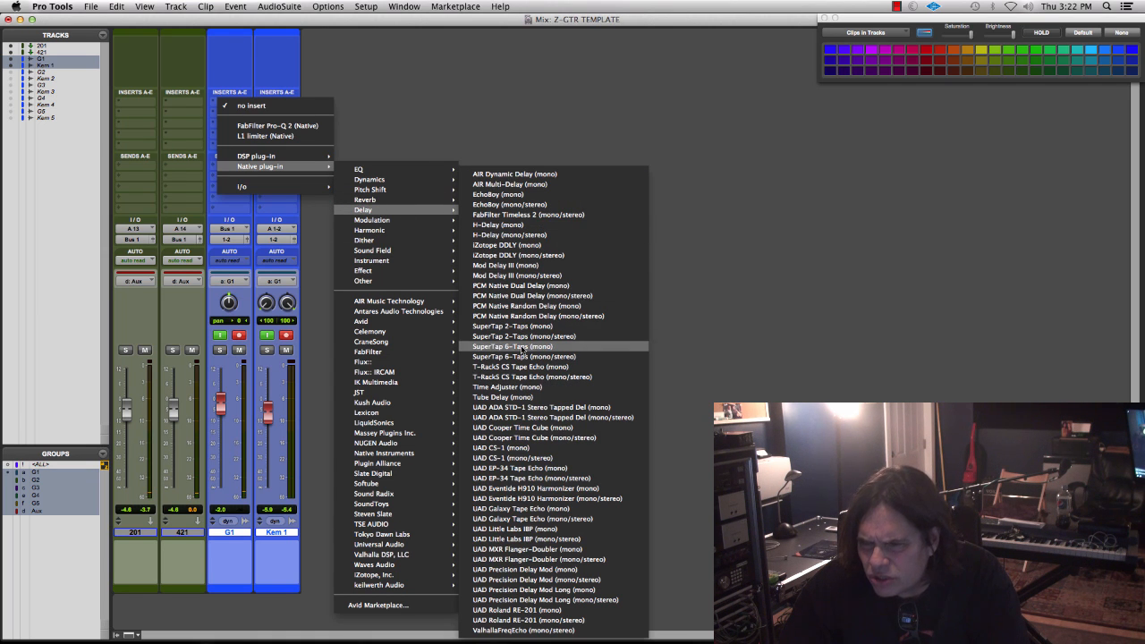
left_click(524, 387)
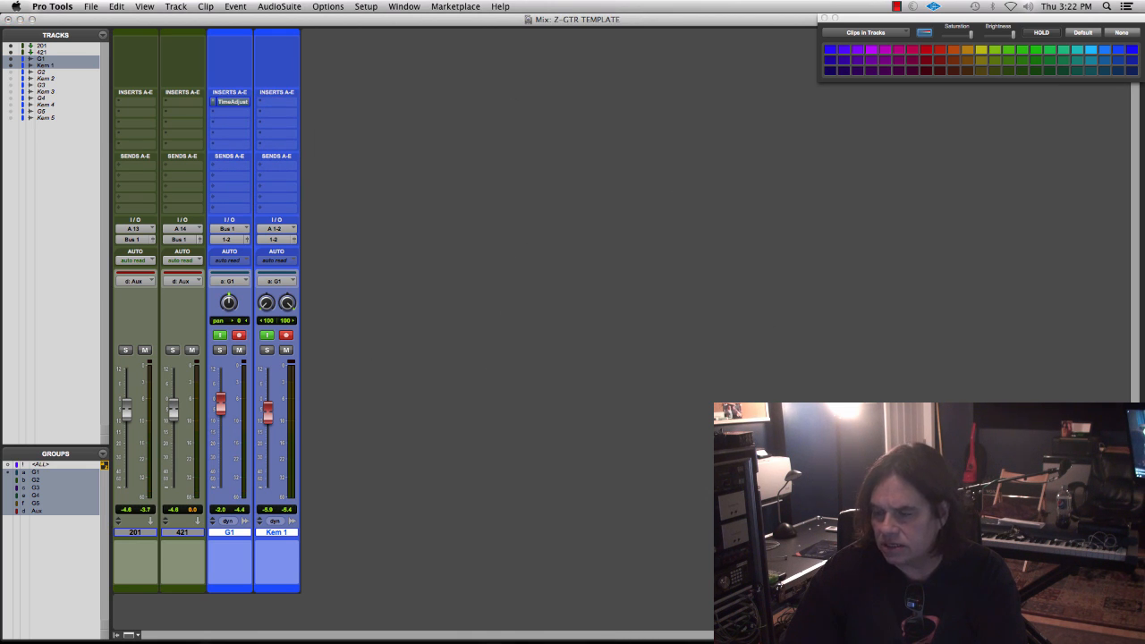
- Load the DSP version of the mono Time Adjuster in G1's first insert slot
left_click(214, 101)
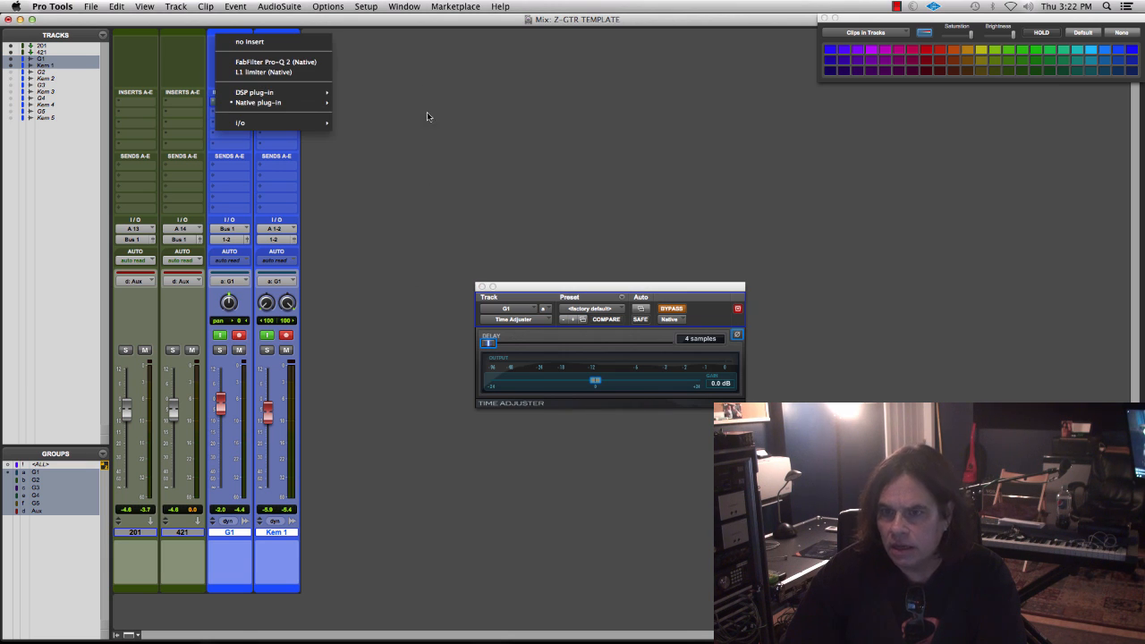
mouse_move(295, 93)
mouse_move(373, 147)
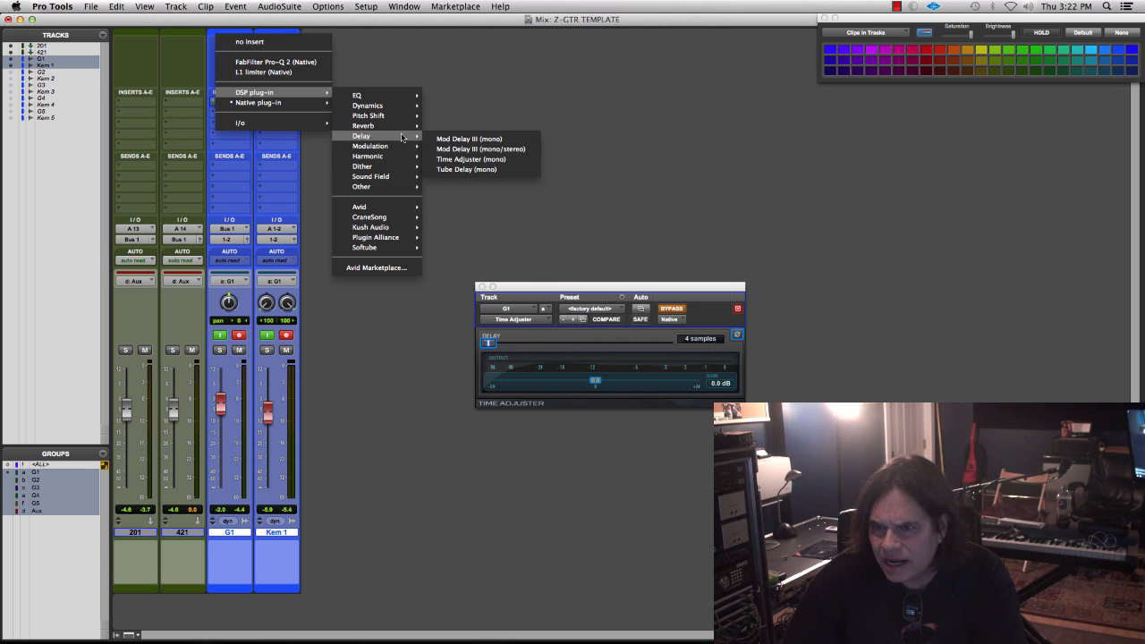
left_click(470, 158)
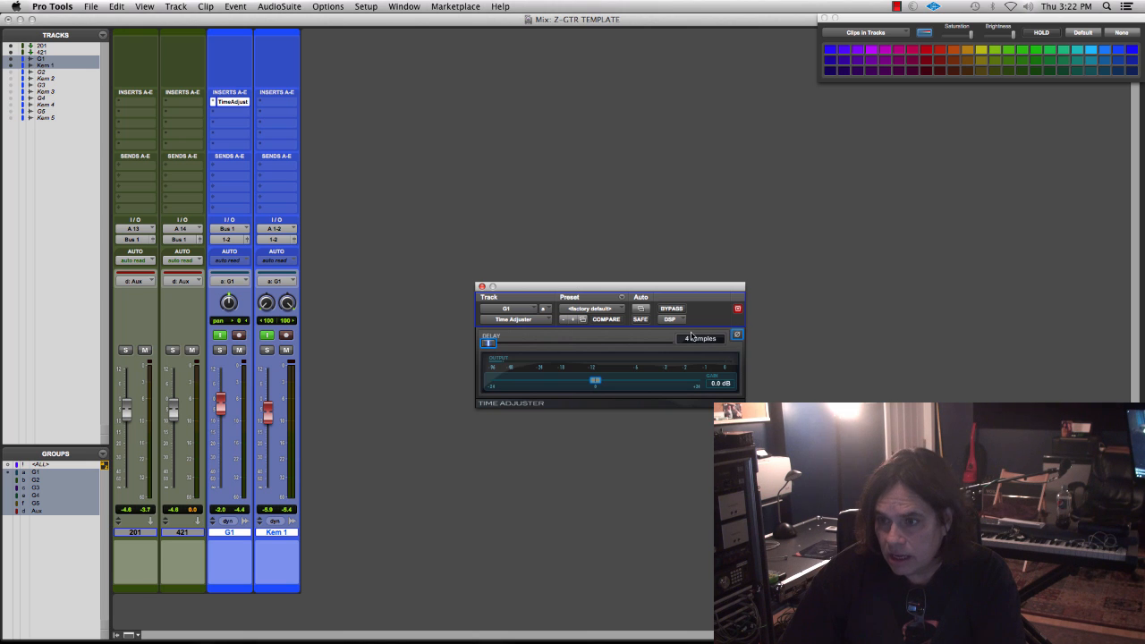
- Set the Time Adjuster delay on G1 to 109 samples
left_click(690, 338)
type("1")
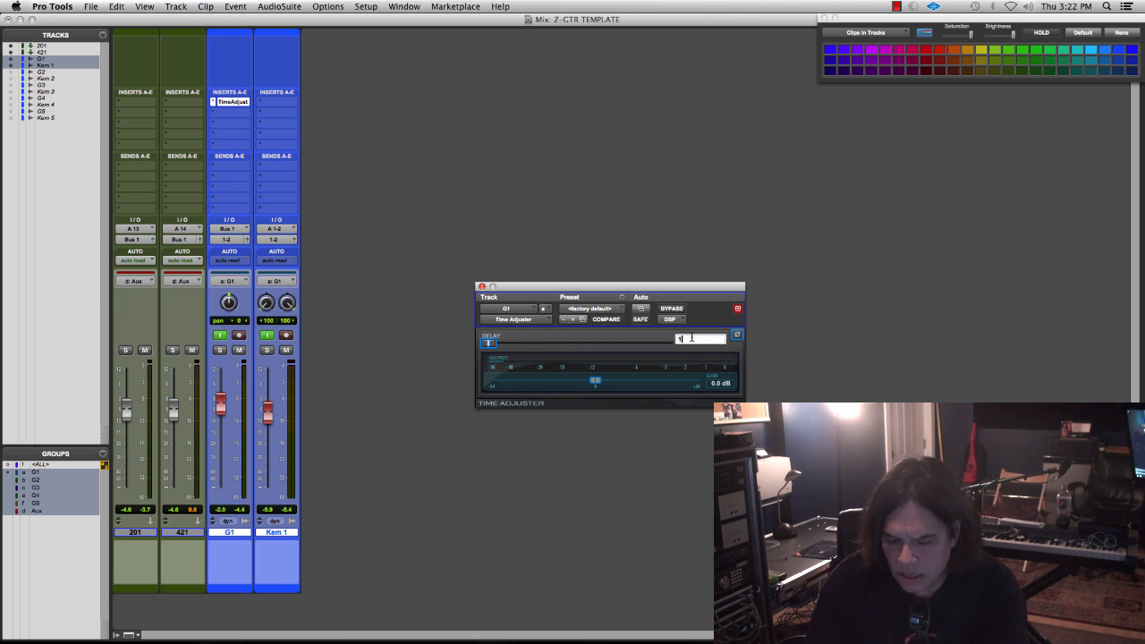
type("00")
key("Return")
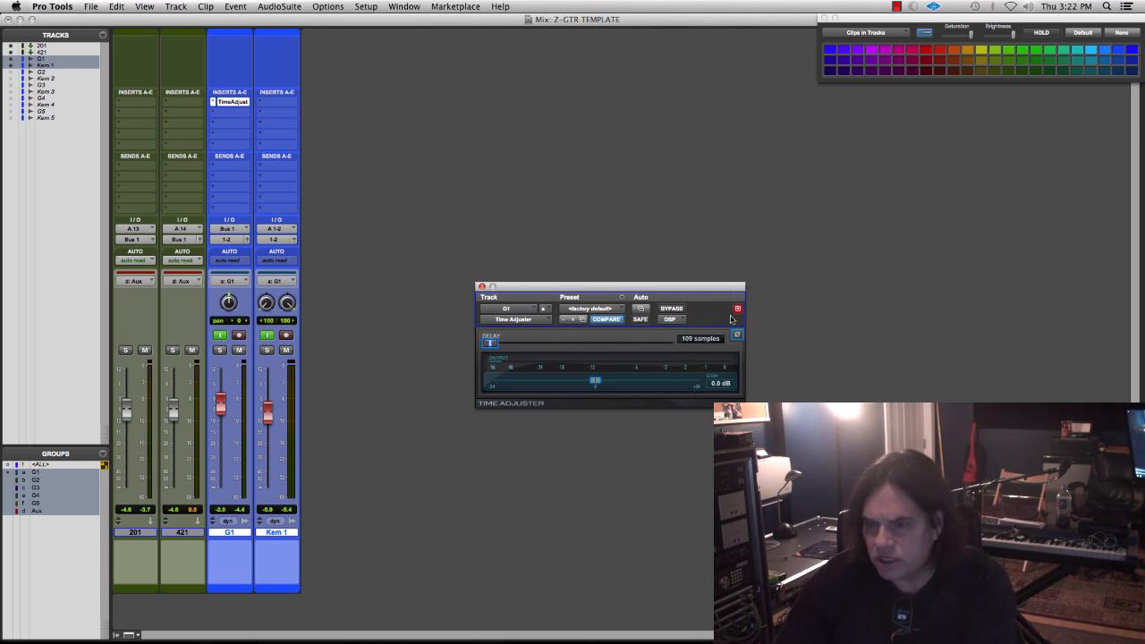
- Write the comment "109 back" on the G1 track in the Mix window
key("super+equal")
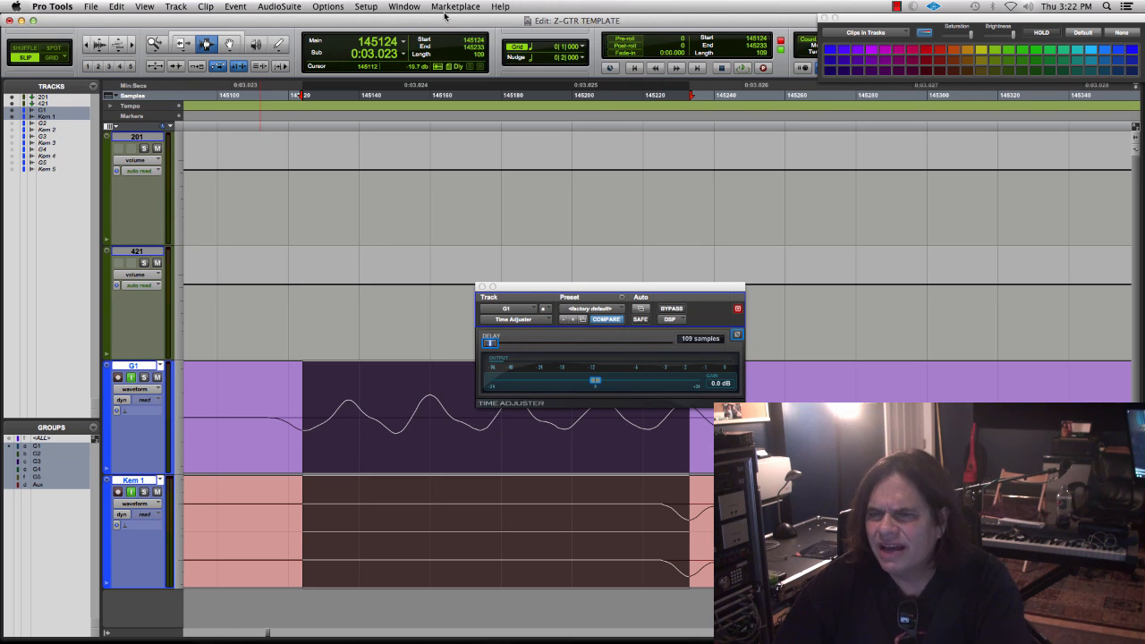
key("super+equal")
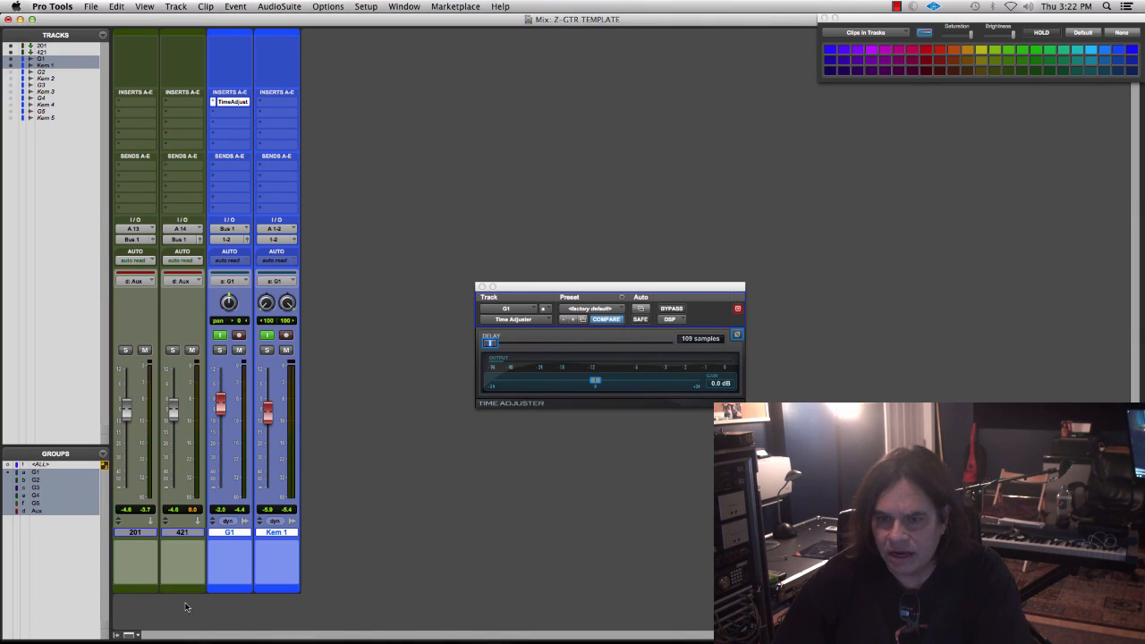
left_click(224, 561)
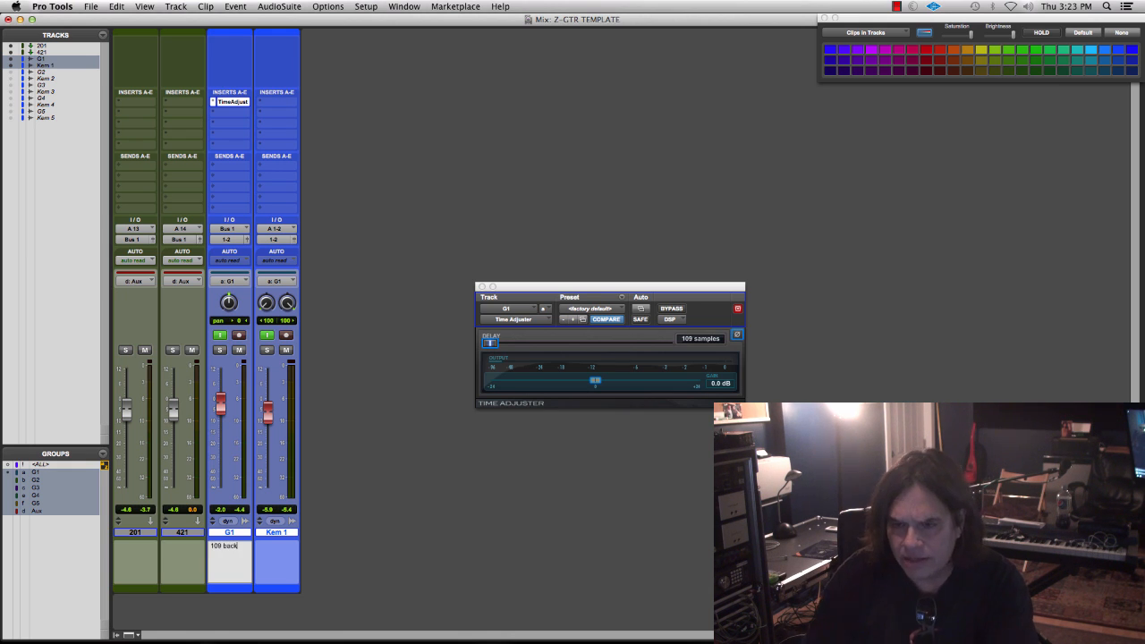
key("Return")
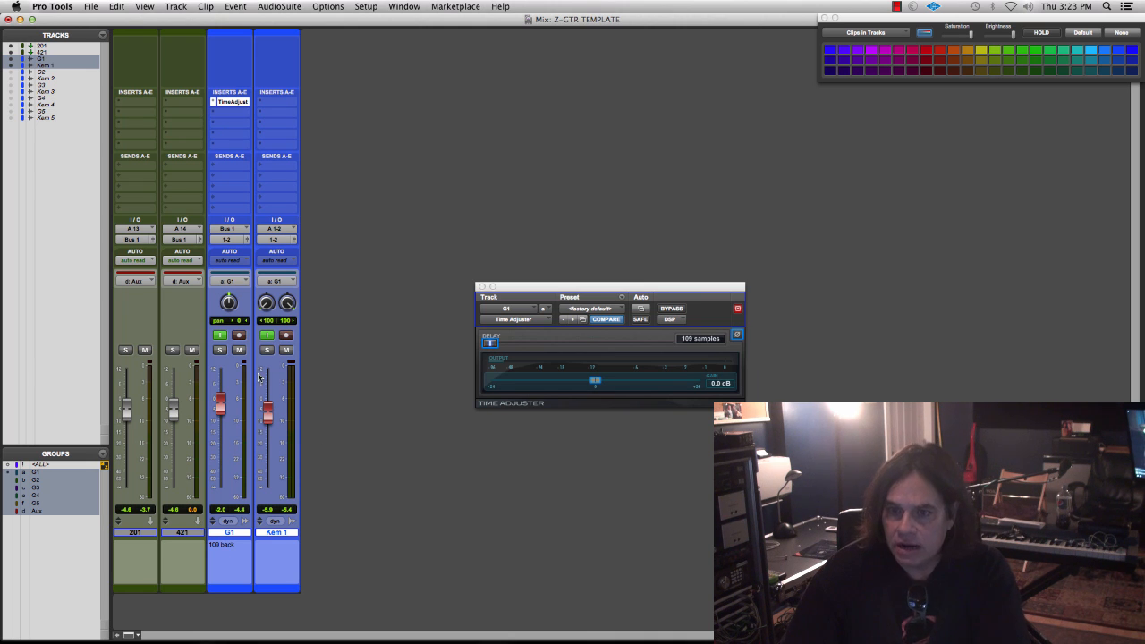
- Deactivate the G1 group in the Edit window and select about 137 samples on the G1 track alone, starting at the note's first trough
key("super+equal")
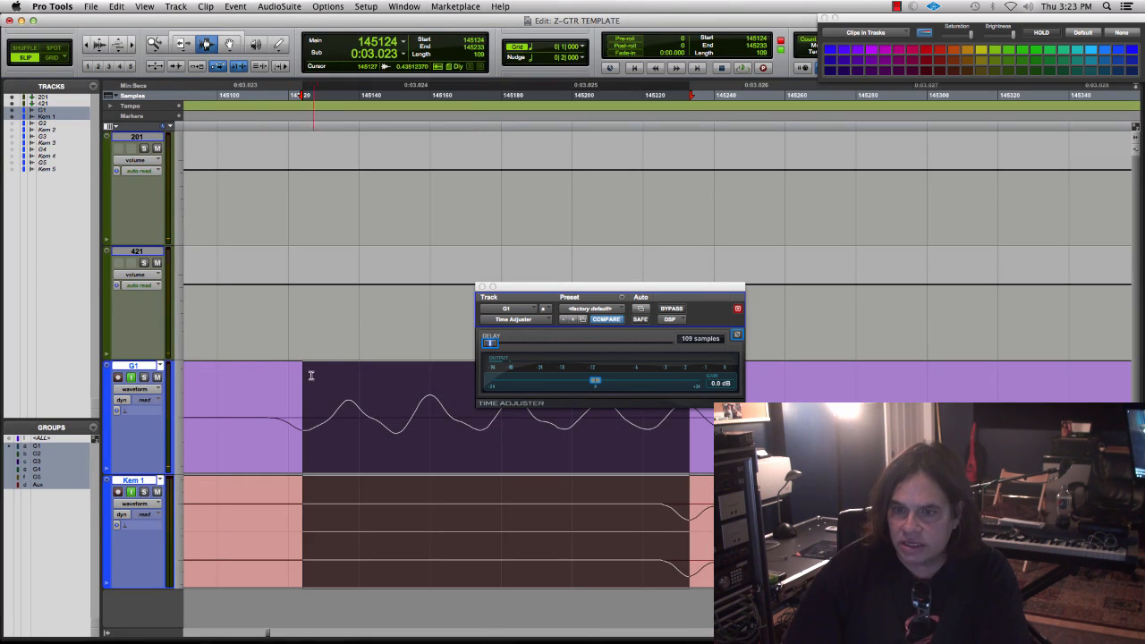
left_click(38, 453)
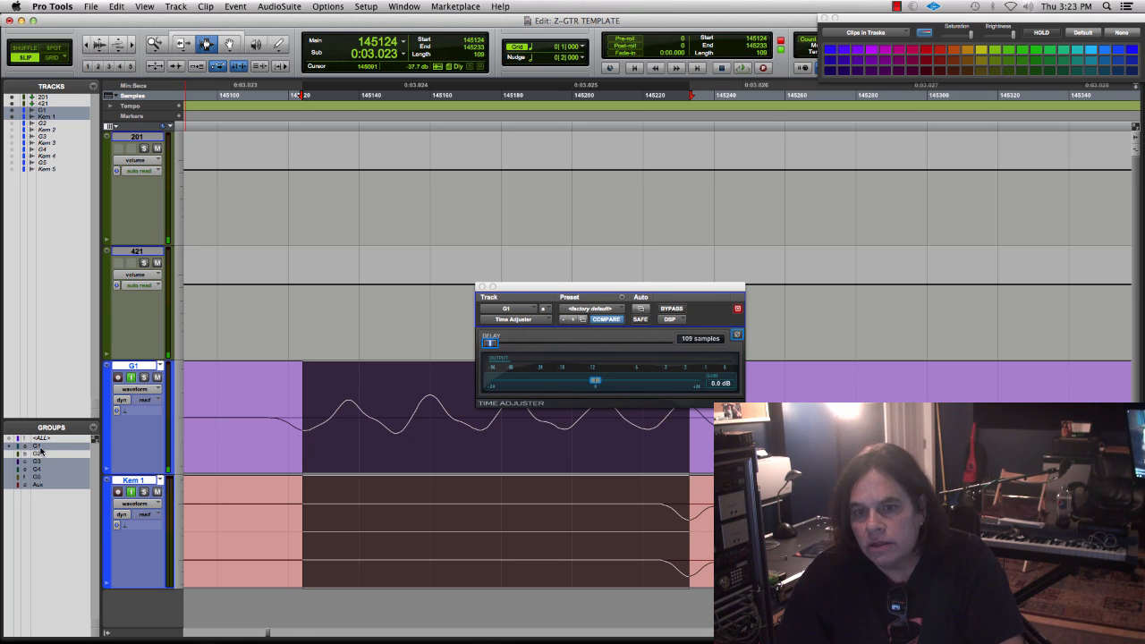
left_click(334, 434)
left_click(302, 428)
left_click_drag(301, 428, 788, 385)
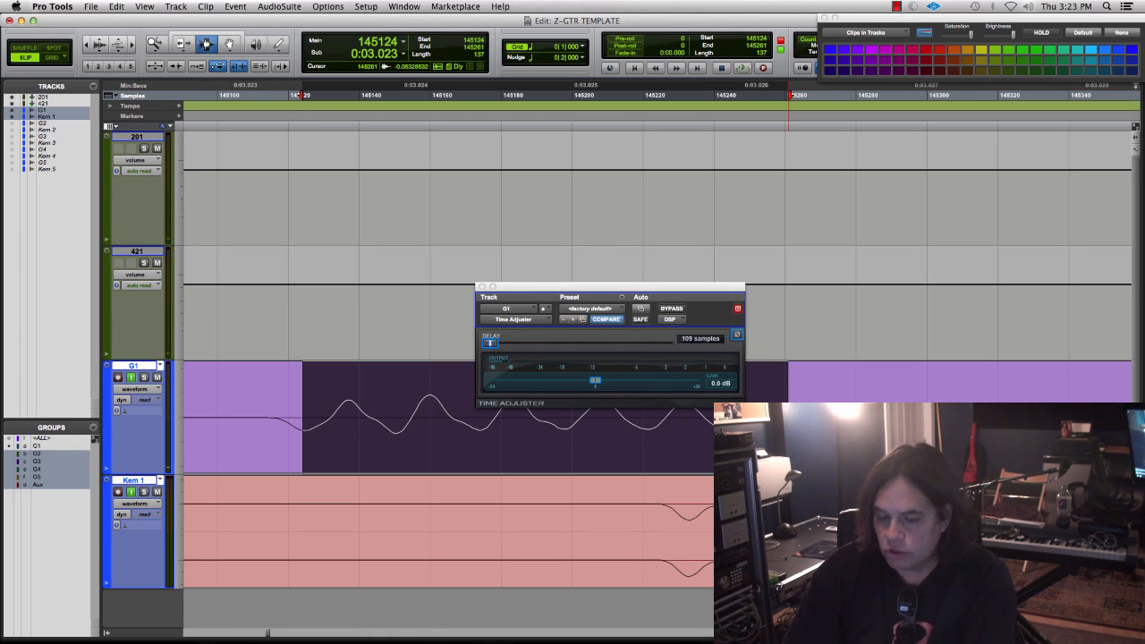
key("r")
key("r")
key("r")
key("r")
key("r")
key("r")
key("r")
key("r")
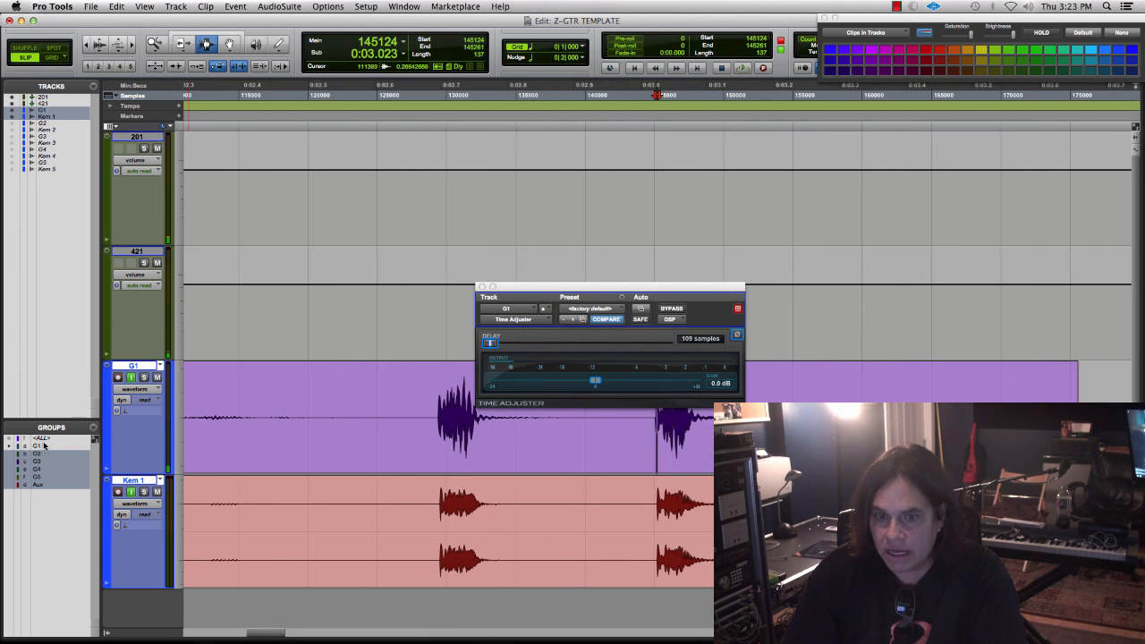
- Reactivate the G1 group, delete the recorded clips from G1 and Kem 1, and return to the session start
left_click(41, 446)
double_click(344, 418)
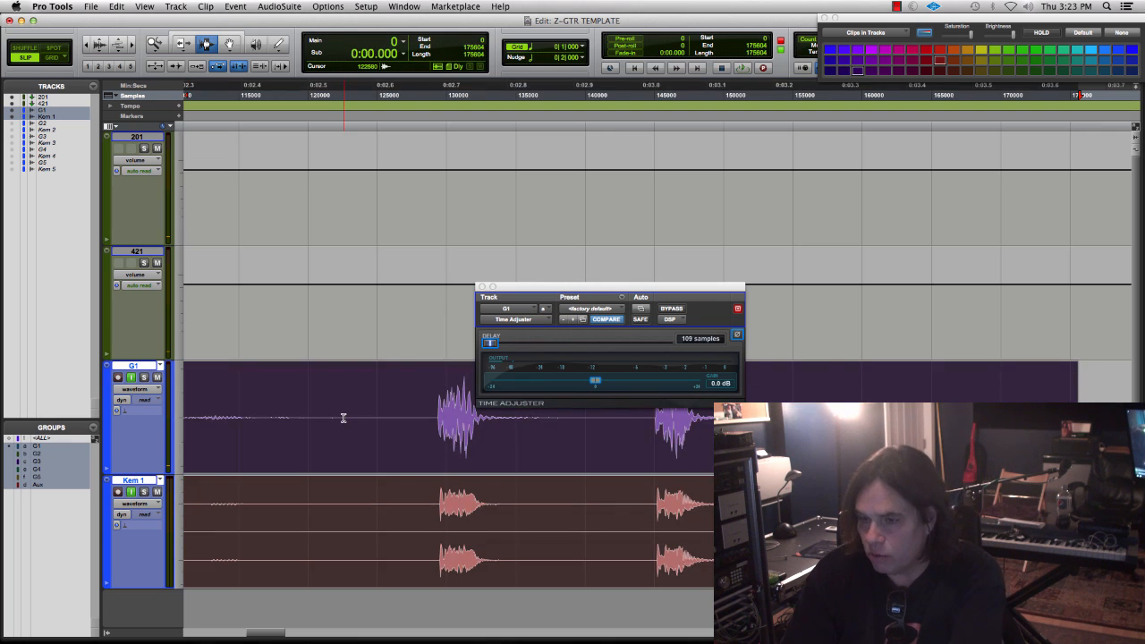
key("Delete")
key("Return")
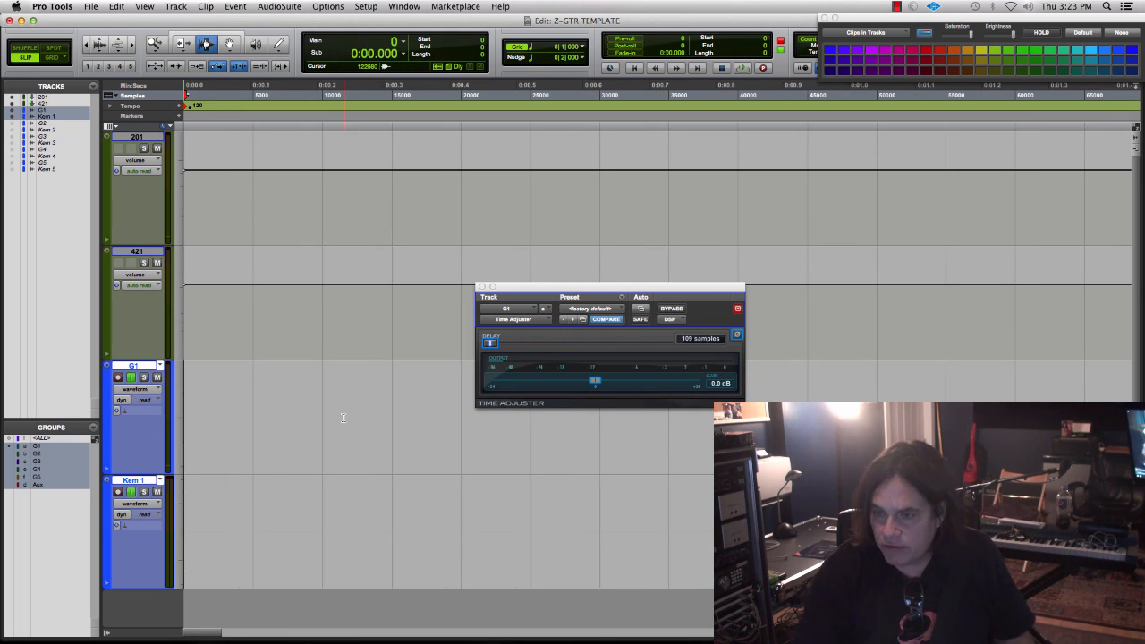
- Record a new take of about 12 seconds on G1 and Kem 1 and display both clips in full, clear of the plug-in window
key("super+space")
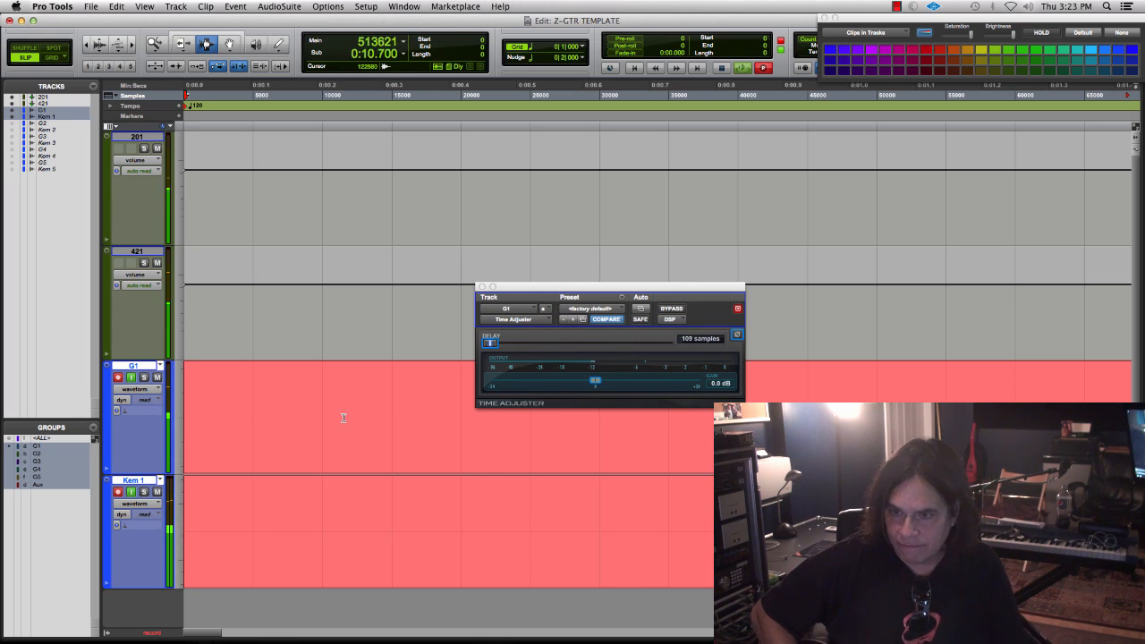
key("space")
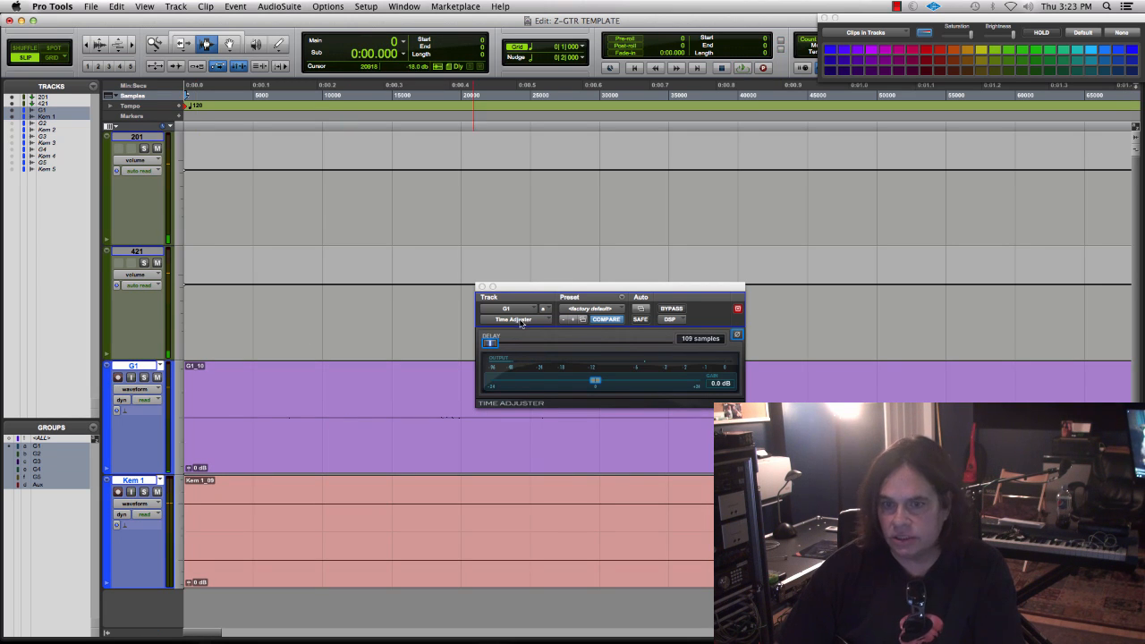
left_click_drag(527, 288, 552, 113)
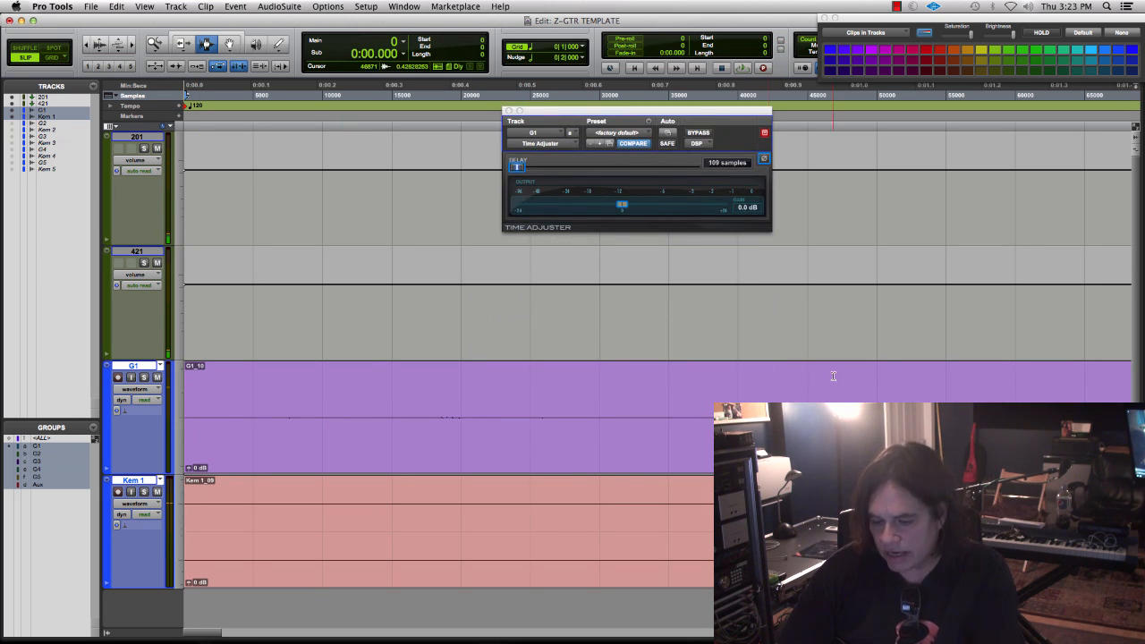
key("r")
key("r")
key("r")
key("r")
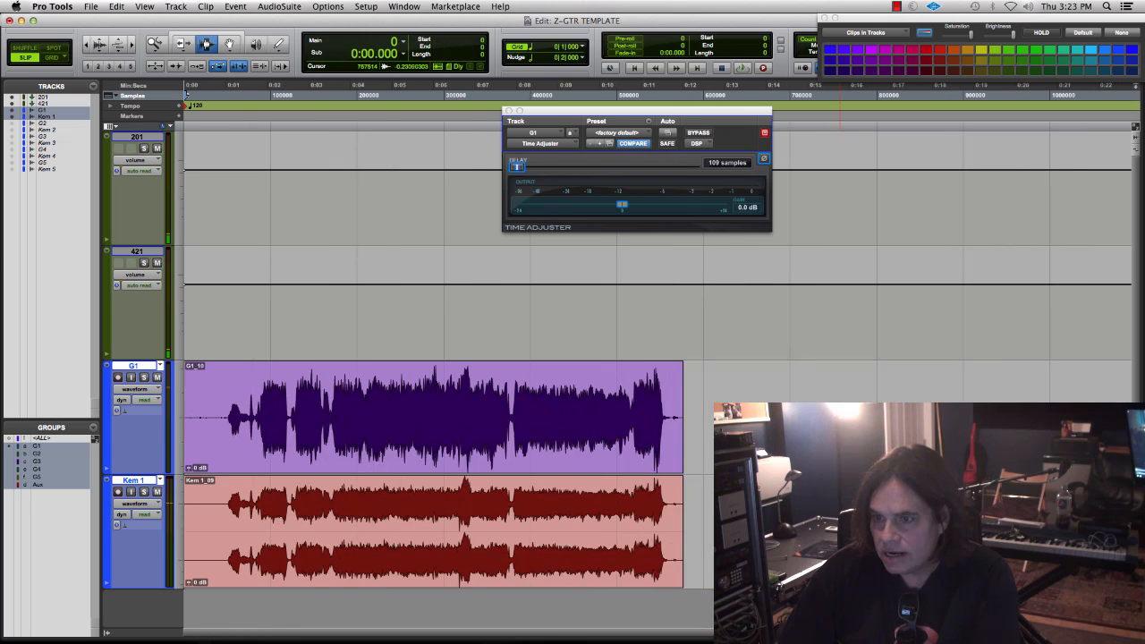
- Bypass Time Adjuster on G1 and play parts of the take from about 8.1 and 3.7 seconds
left_click(520, 442)
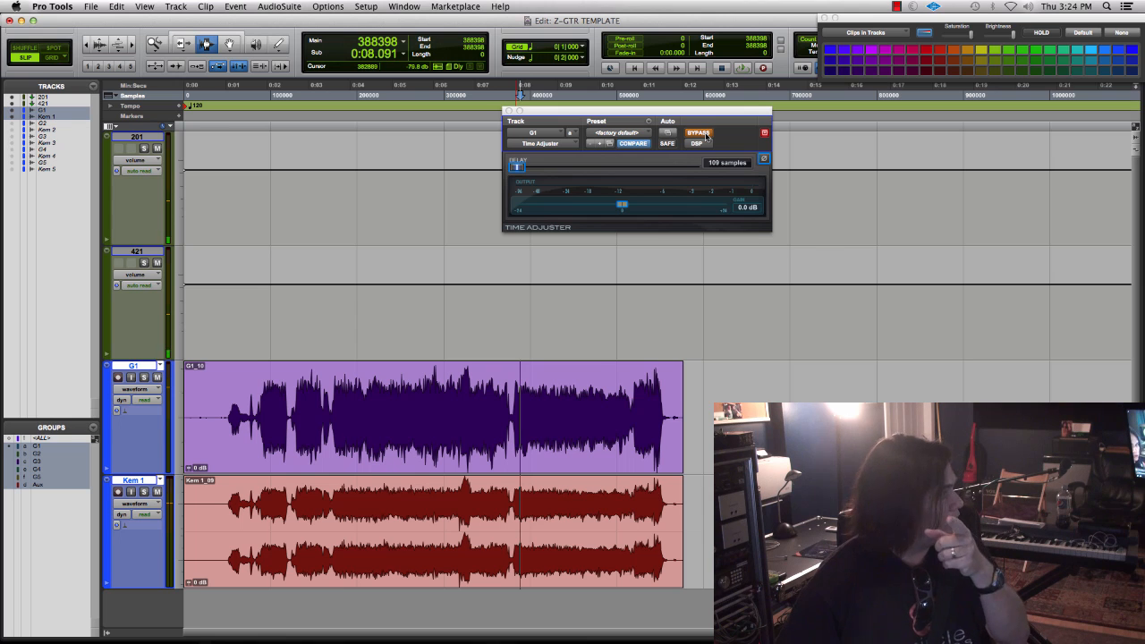
key("space")
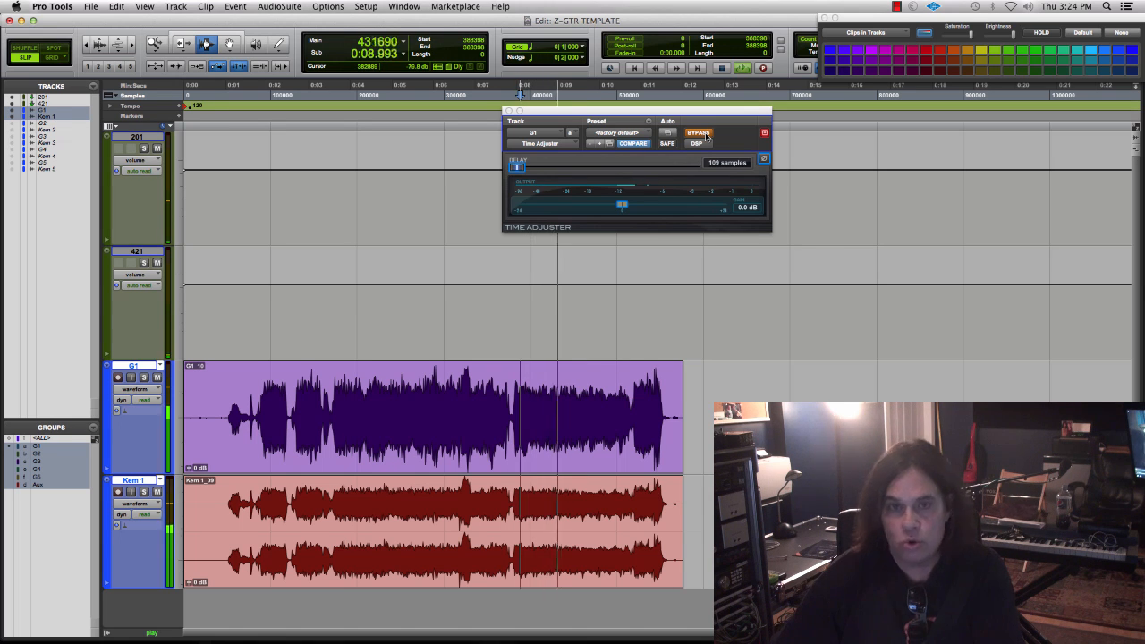
key("space")
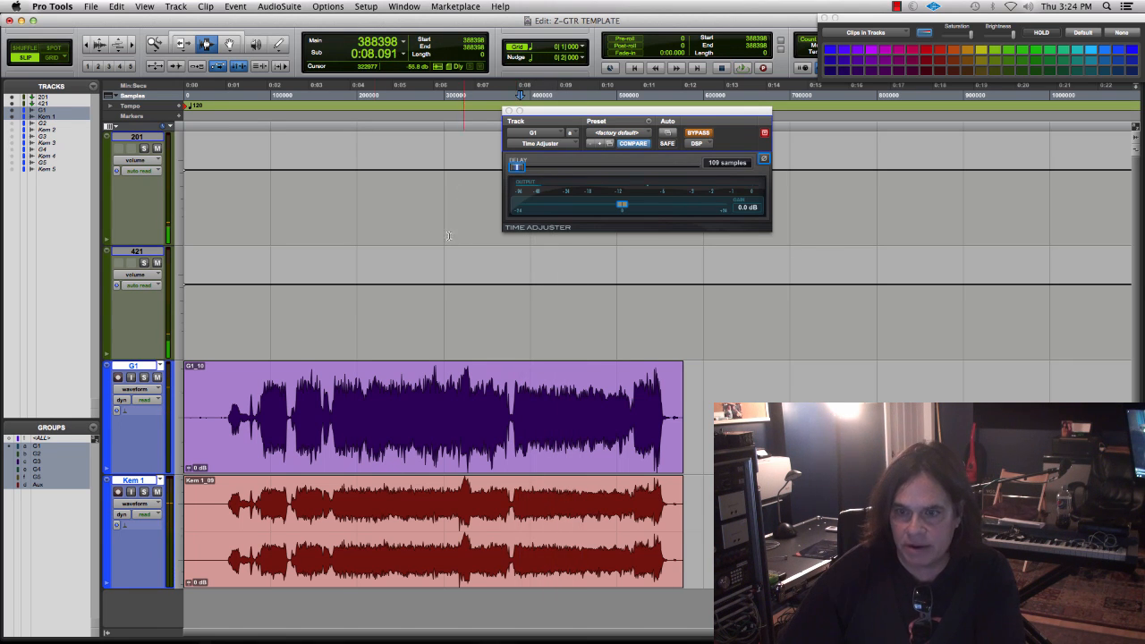
left_click(337, 369)
key("space")
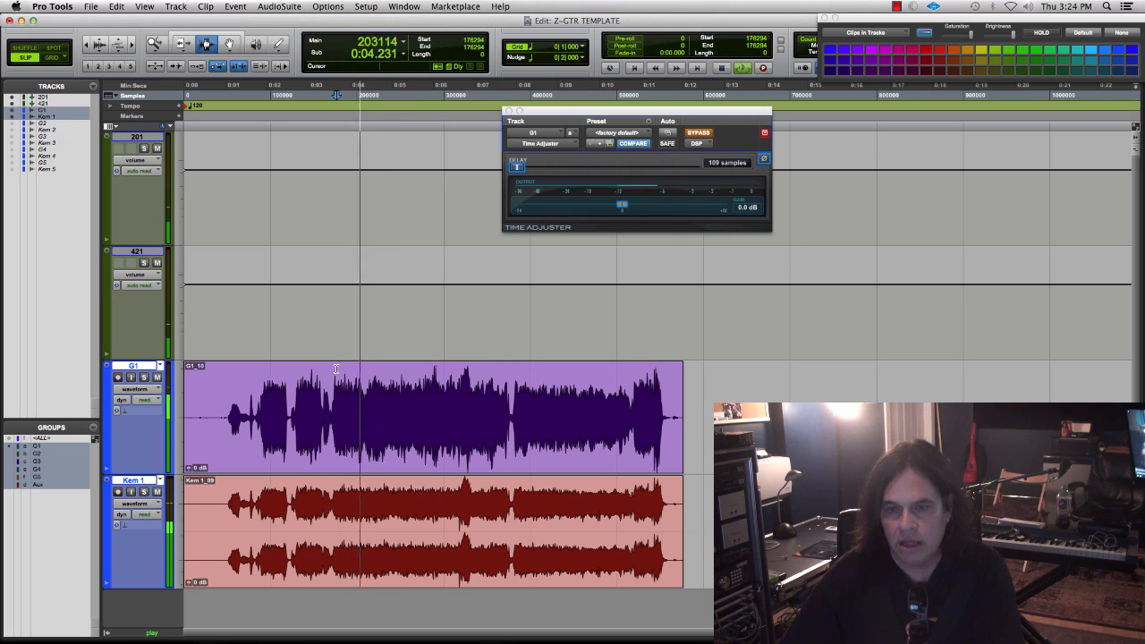
key("space")
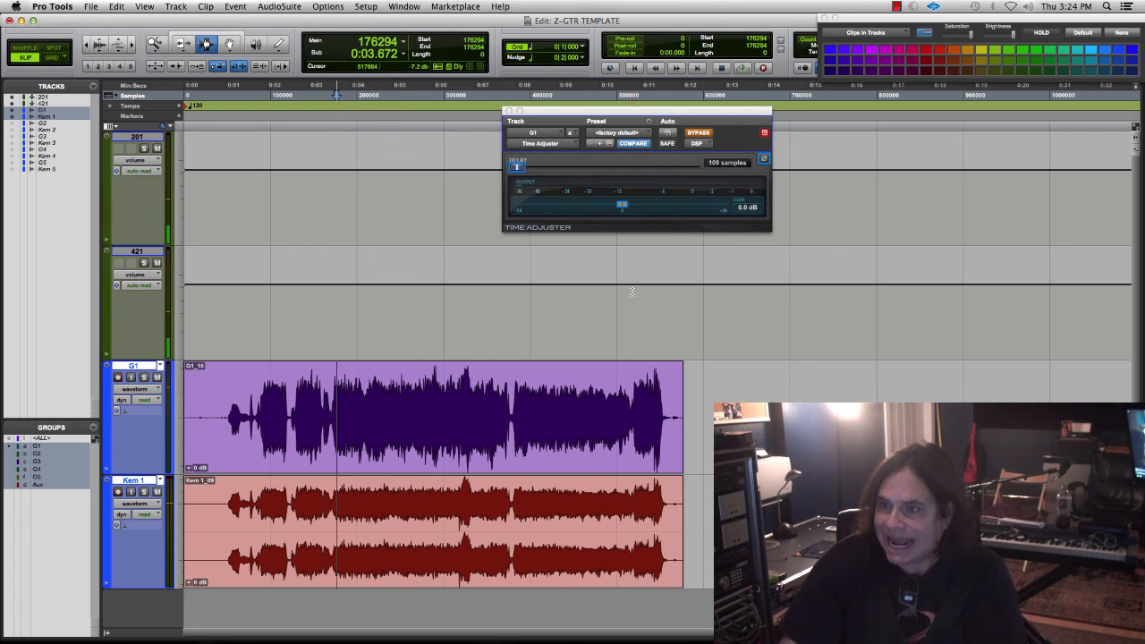
- Take Time Adjuster out of bypass and play the take repeatedly from about 3.7 seconds
left_click(700, 134)
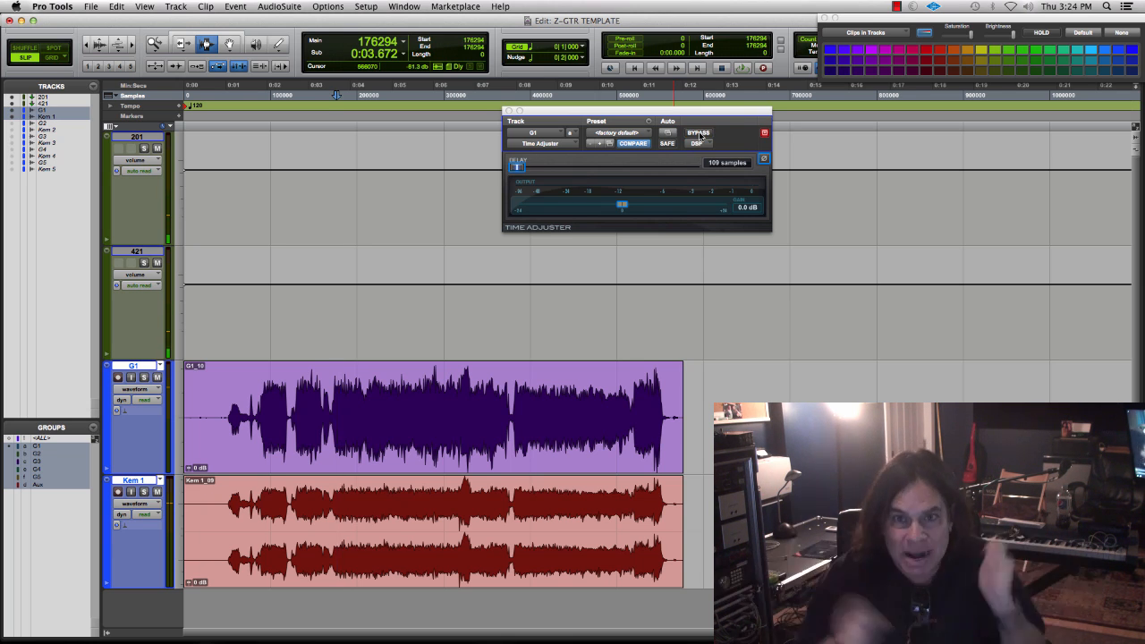
key("space")
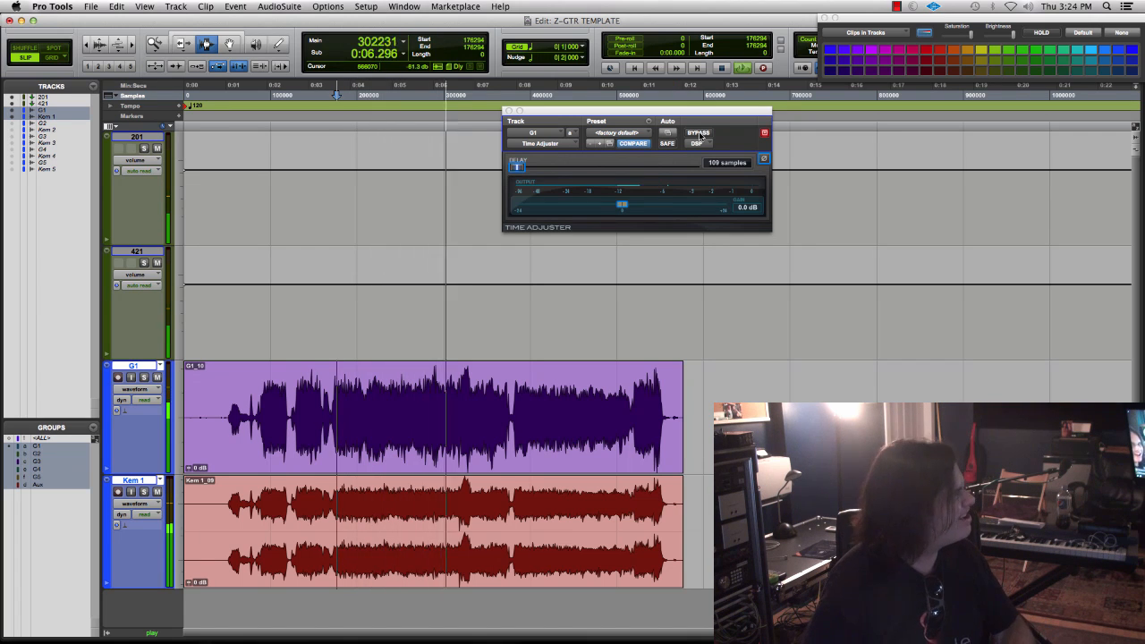
key("space")
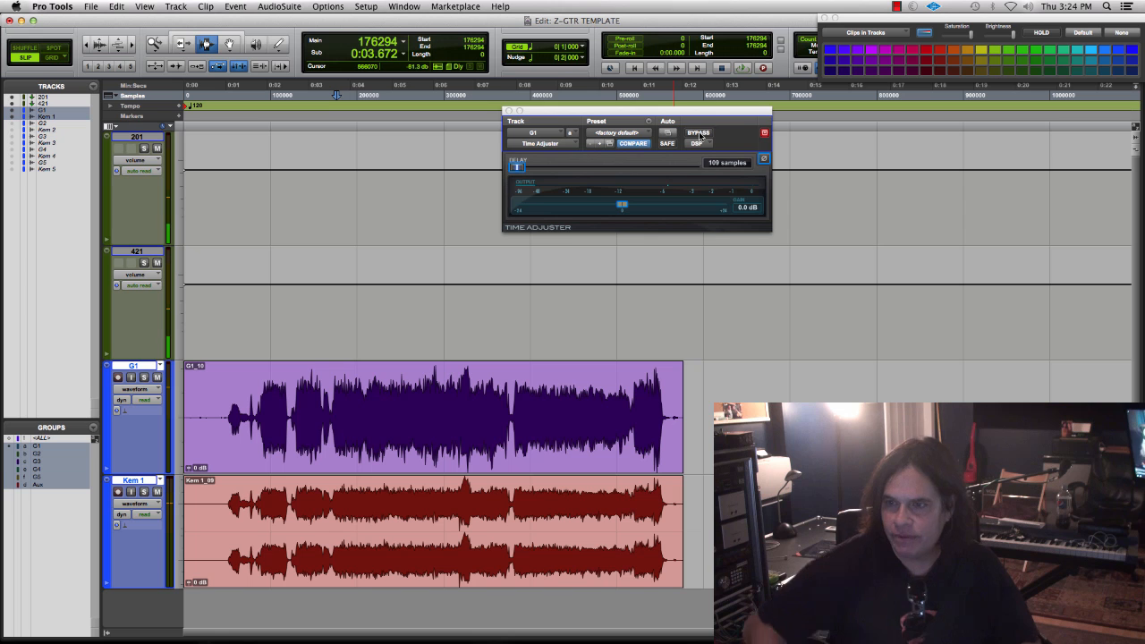
key("space")
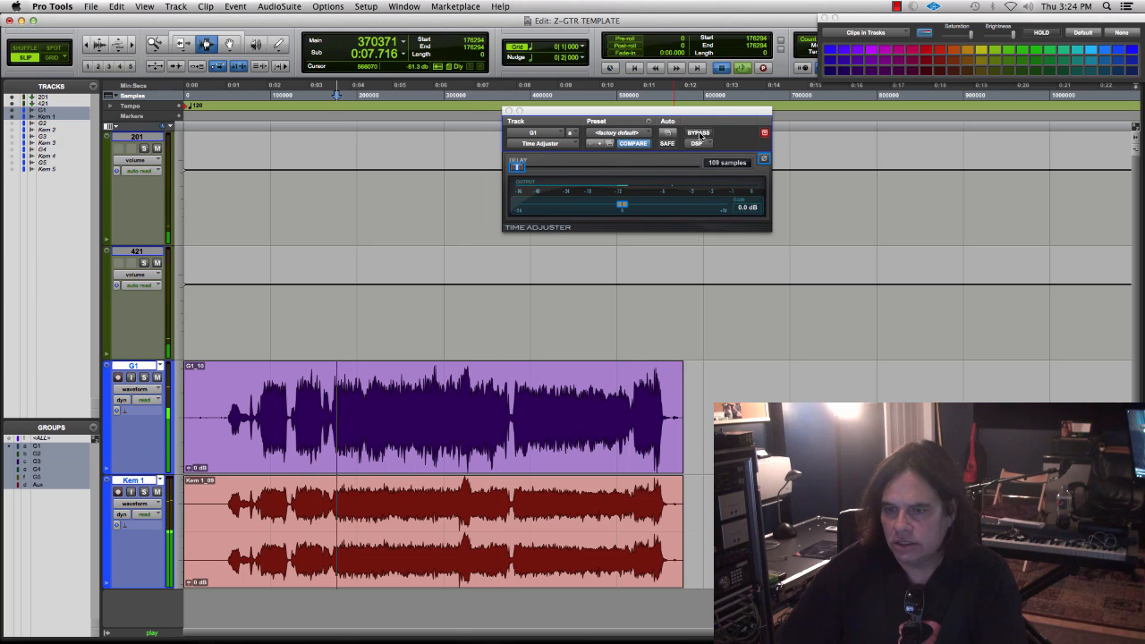
key("space")
- Delete all clips from G1 and Kem 1 and return to the session start, accepting the prompt about clearing clips in use
left_click(625, 384)
key("super+a")
key("Delete")
key("super+shift+b")
key("Return")
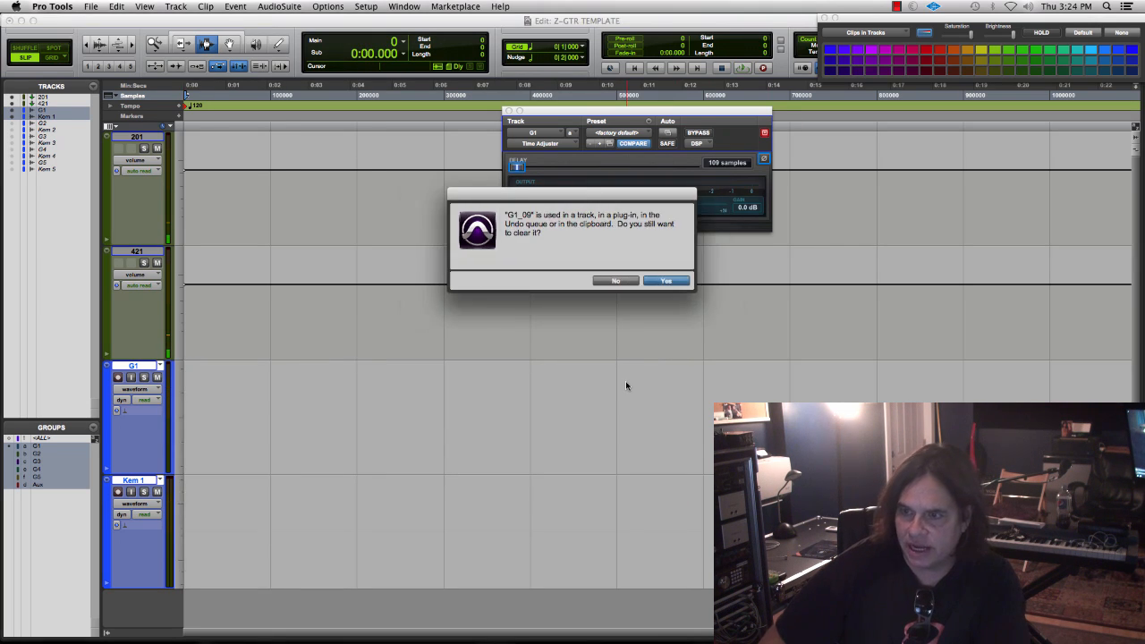
key("Return")
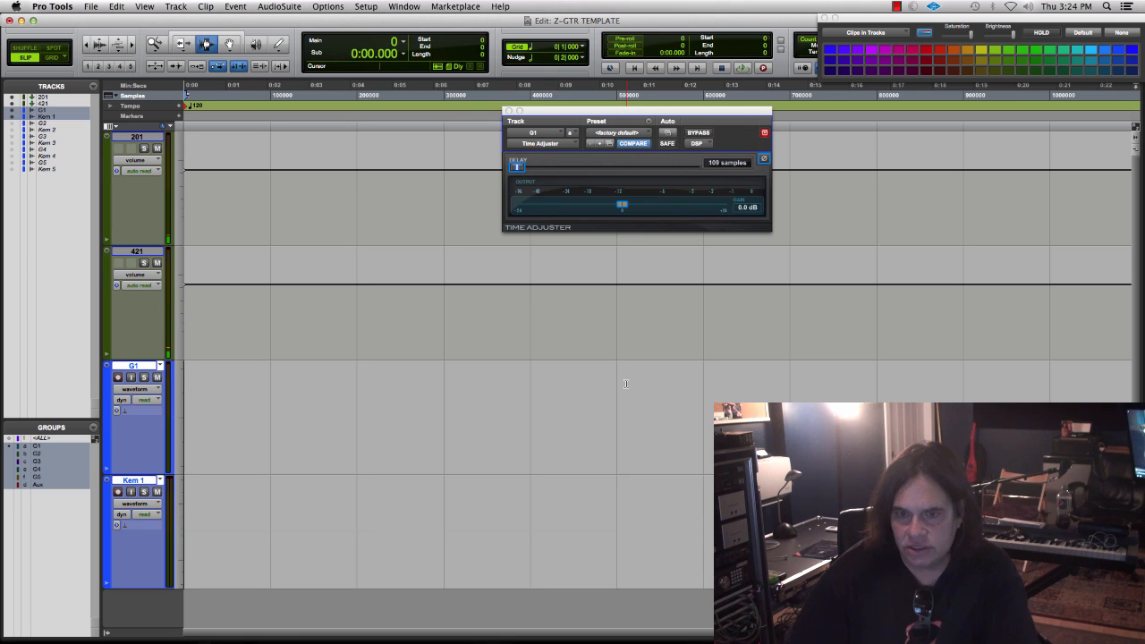
- Arm the G1 and Kem 1 tracks and record a longer take of over 36 seconds from the session start
left_click(117, 378)
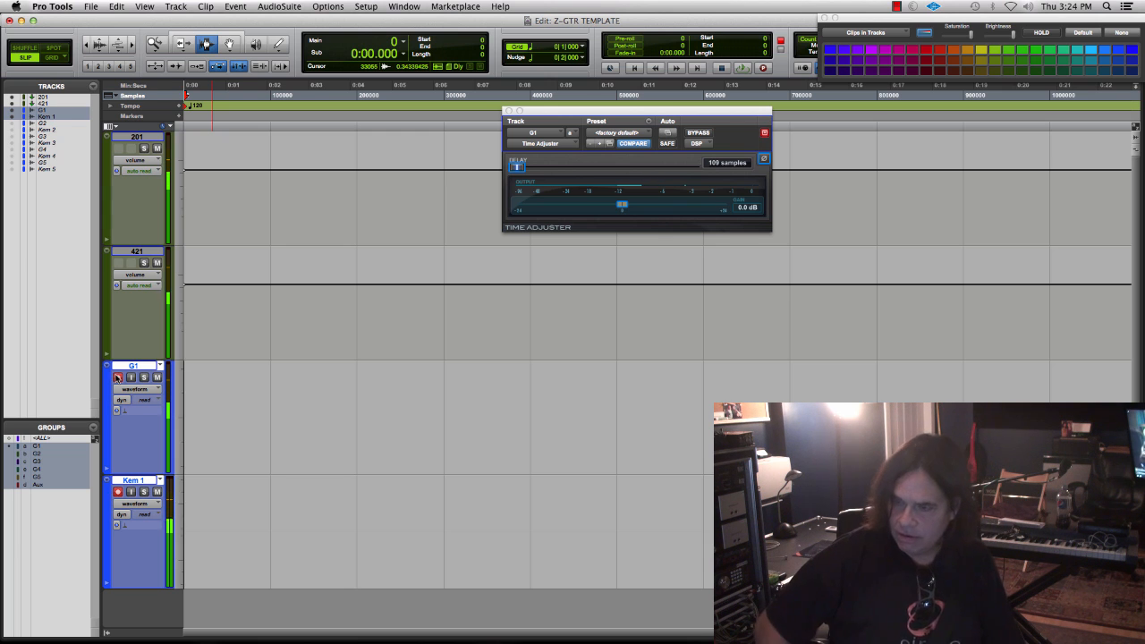
key("super+space")
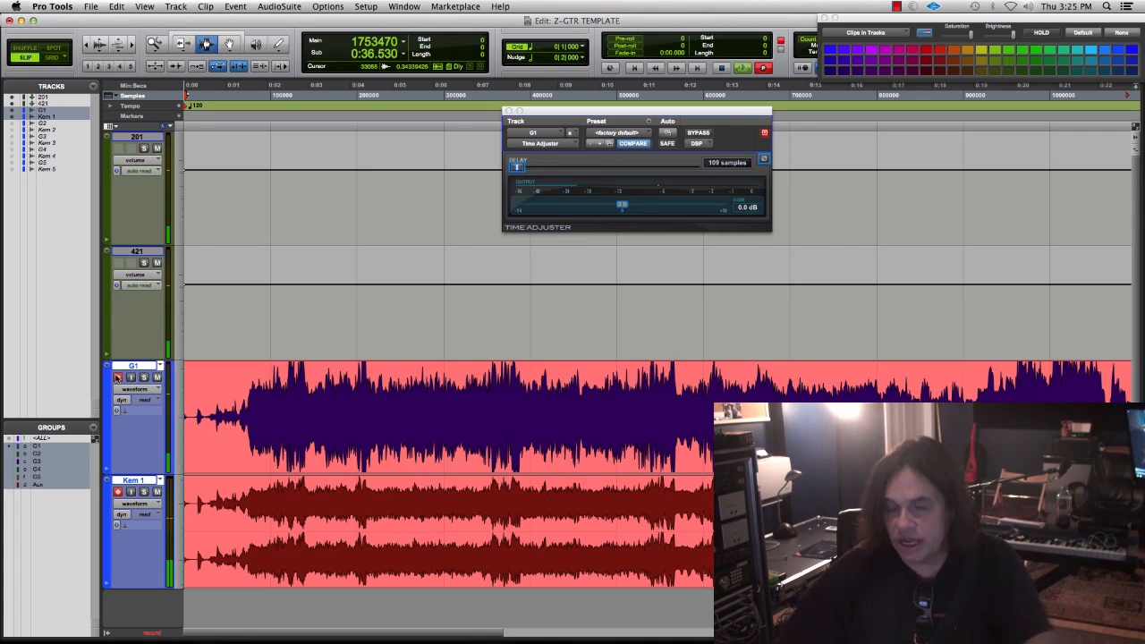
key("space")
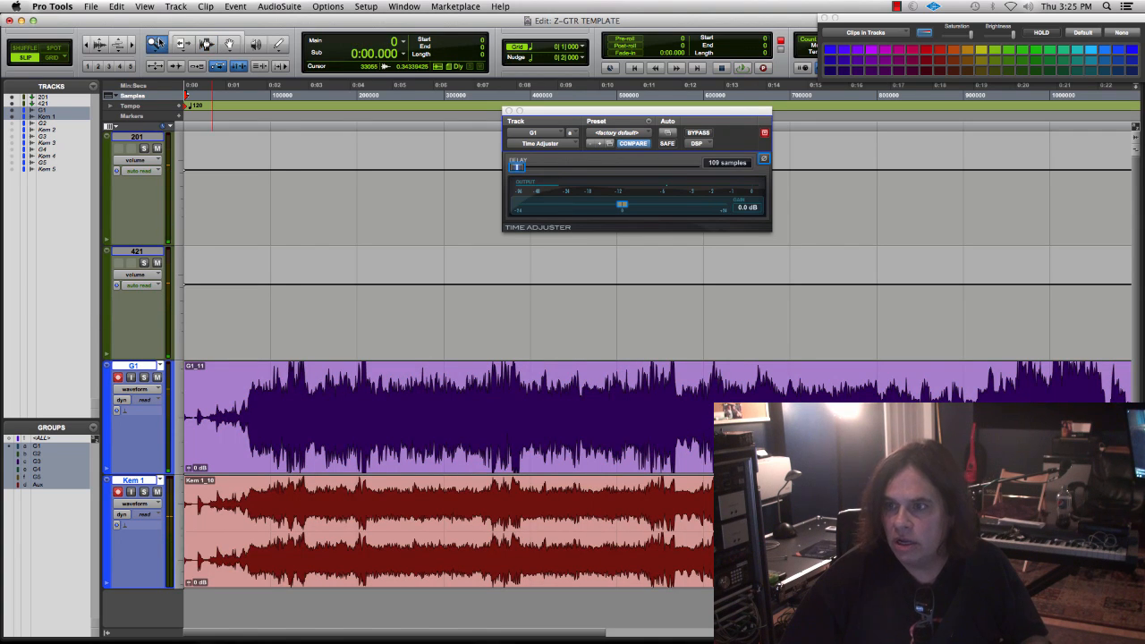
- Disarm both tracks and compare the take from about 2.9 seconds with Time Adjuster bypassed and active
left_click(699, 133)
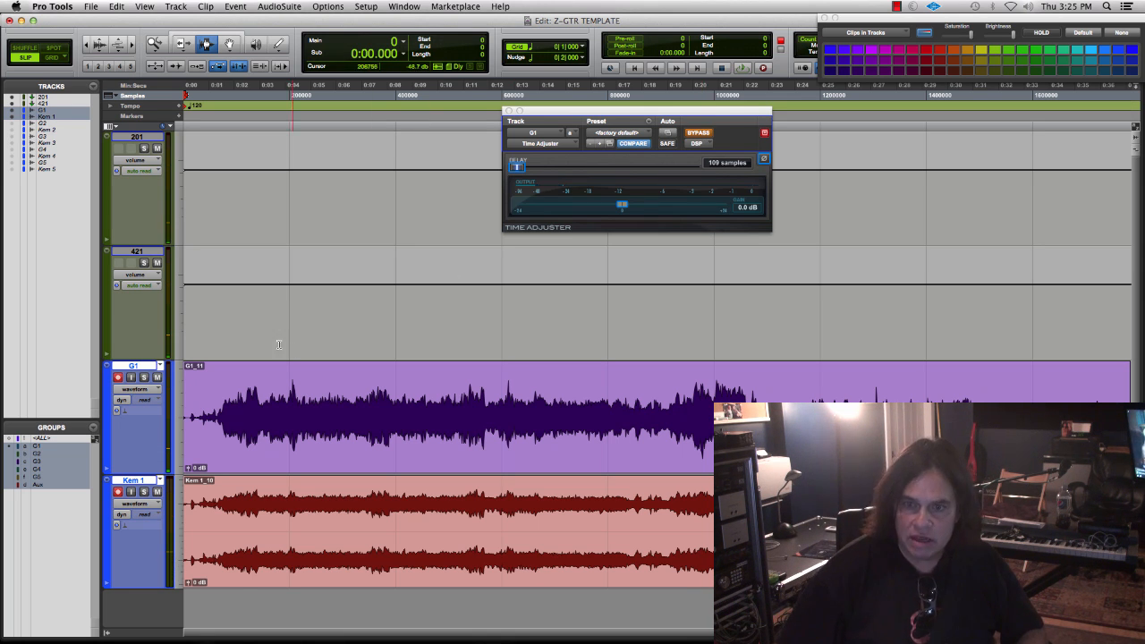
left_click(117, 378)
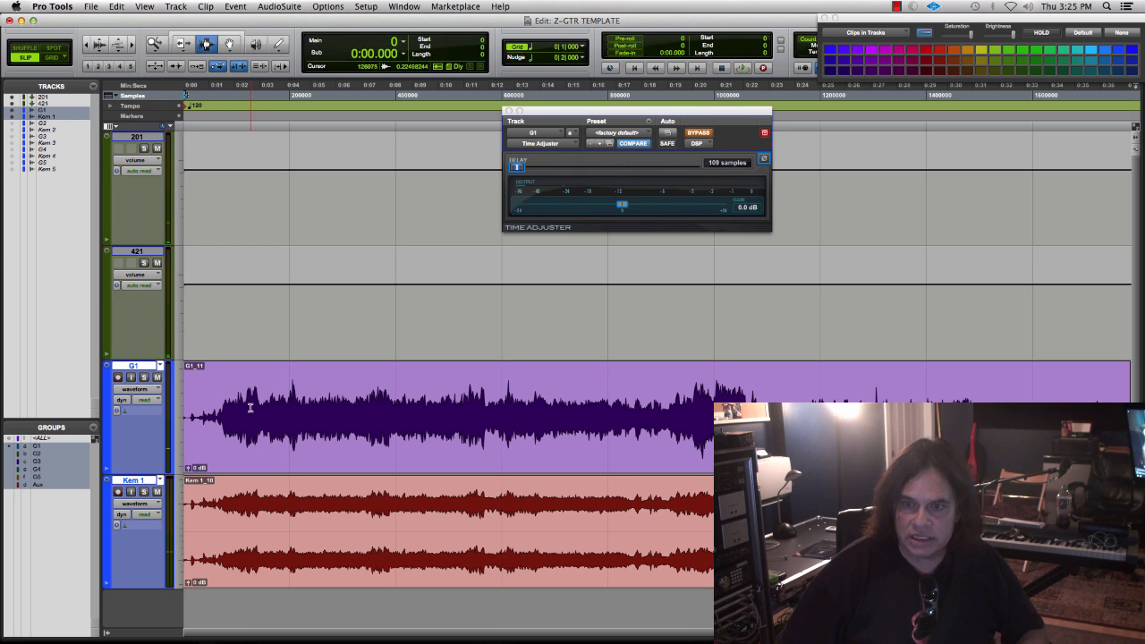
key("space")
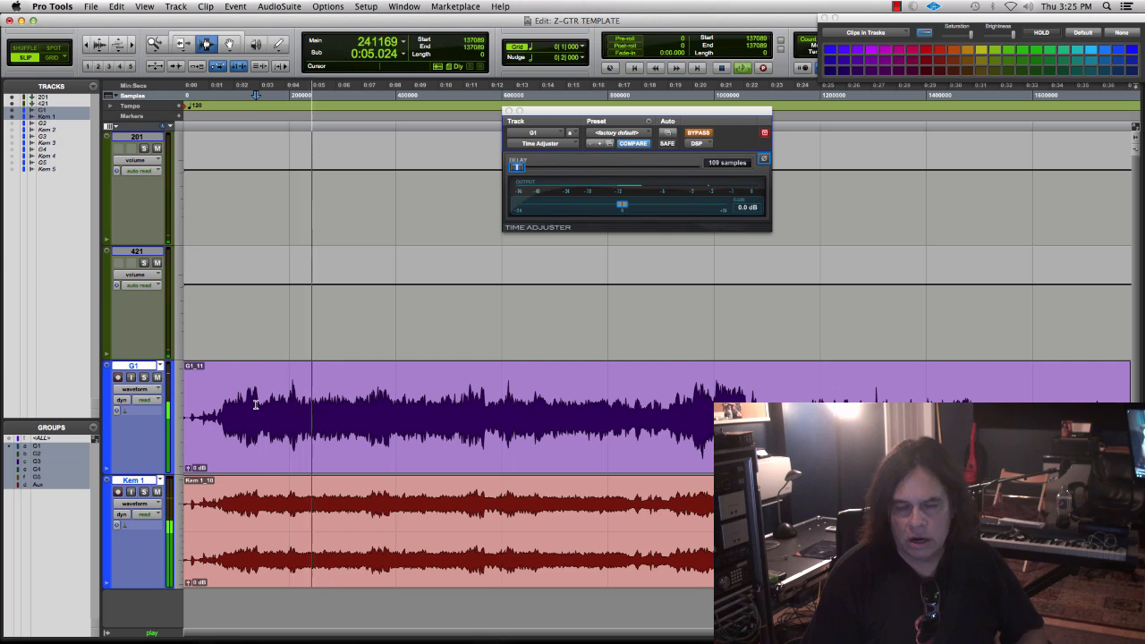
key("space")
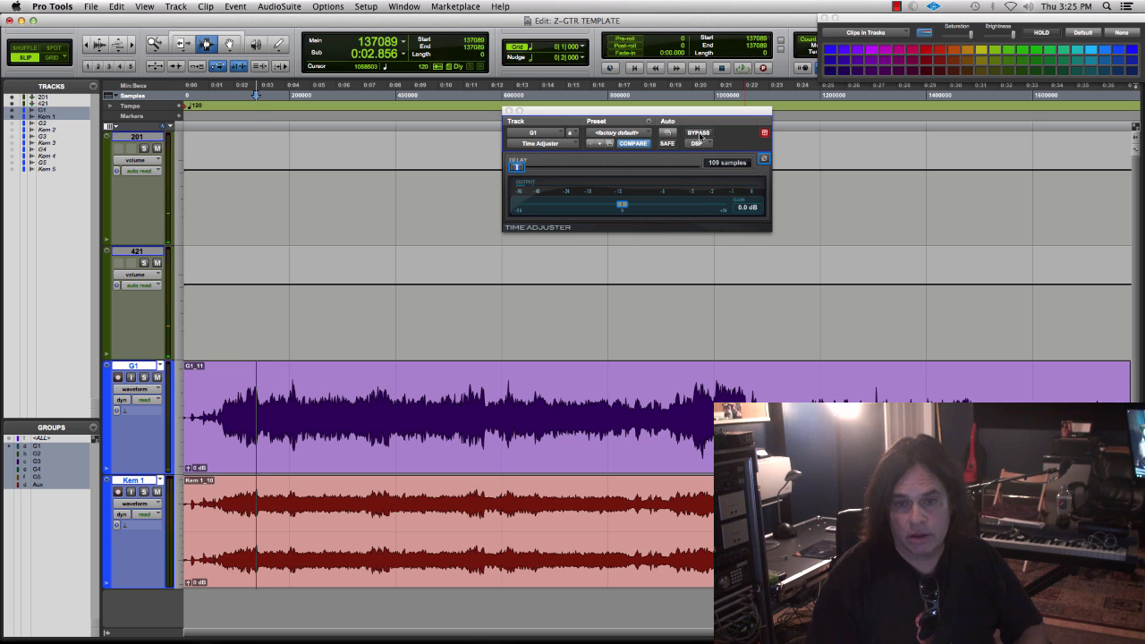
key("space")
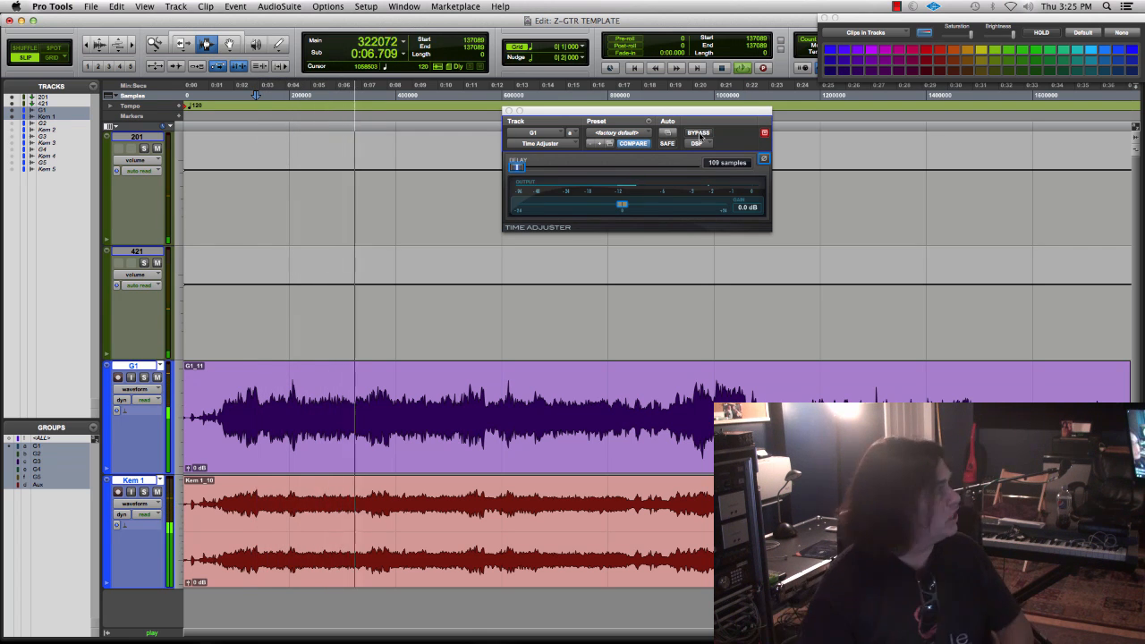
key("space")
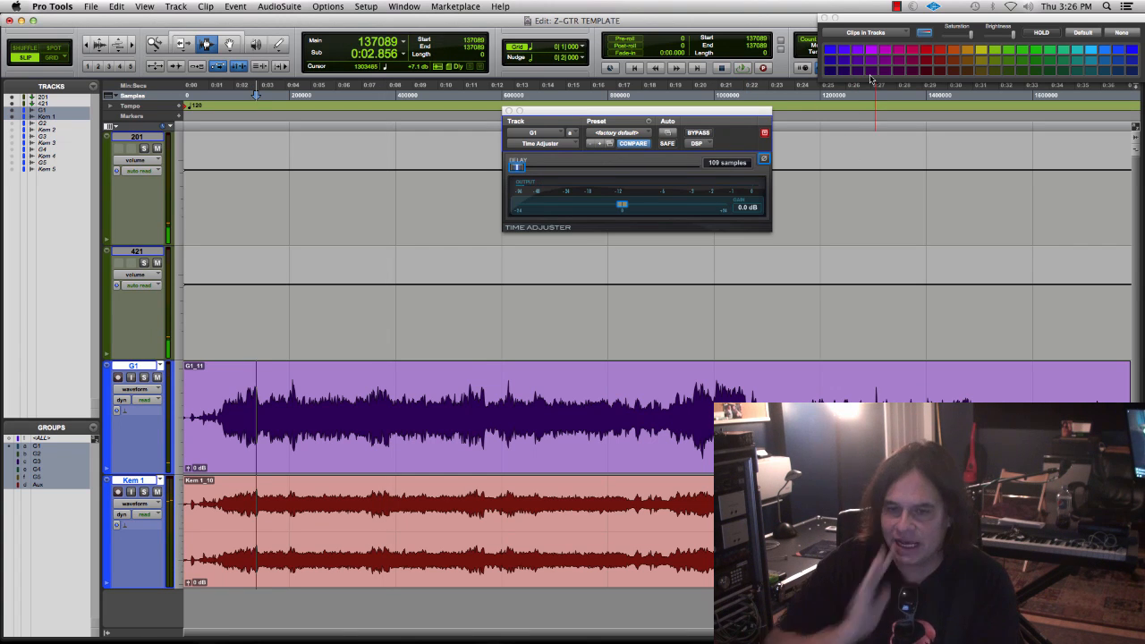
- Check the channels in the Mix window, return to the Edit window, and remove the last take from G1 and Kem 1
key("super+equal")
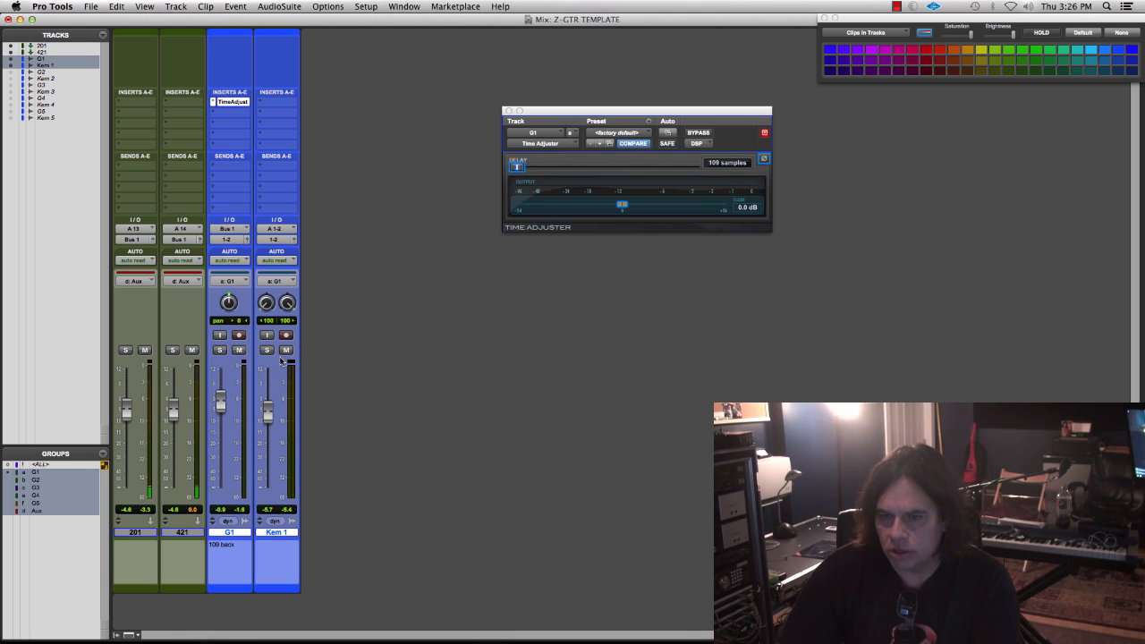
key("super+equal")
key("super+z")
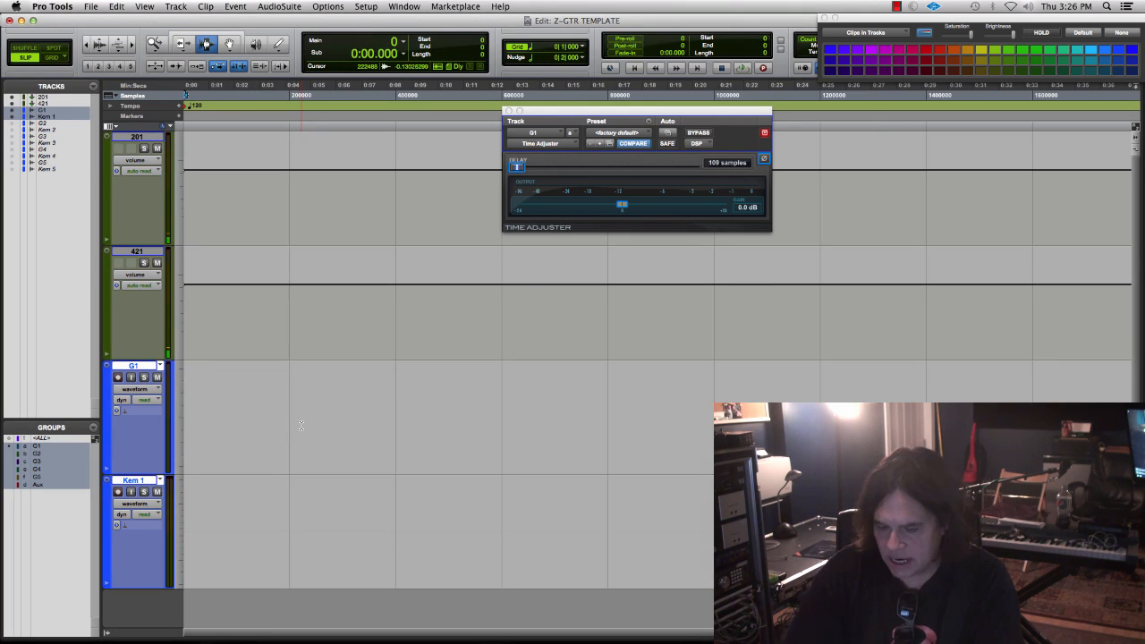
- Rearm G1 and Kem 1 and record a fresh take of about 16 seconds from the session start
left_click(117, 377)
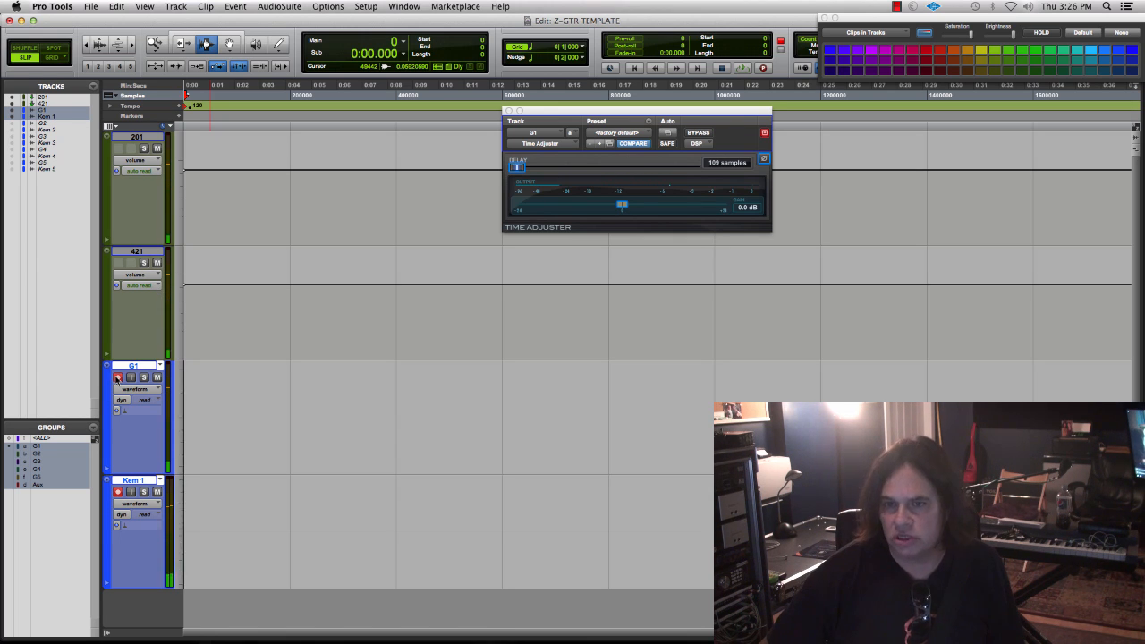
key("space")
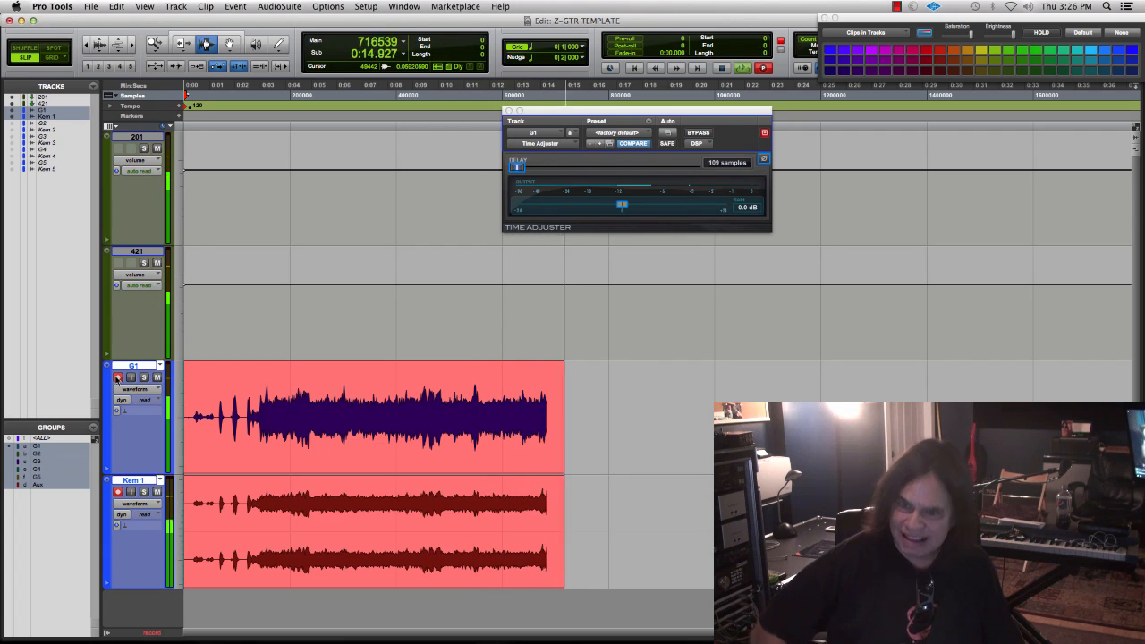
key("space")
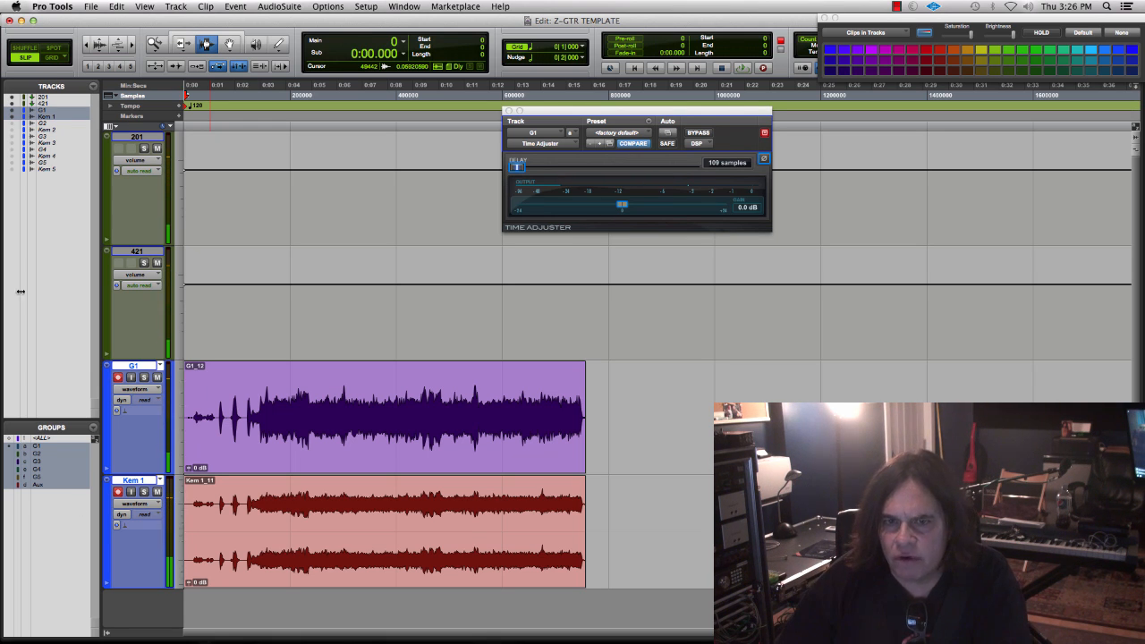
- Show the hidden G2 and Kem 2 tracks and make them active
left_click(45, 130)
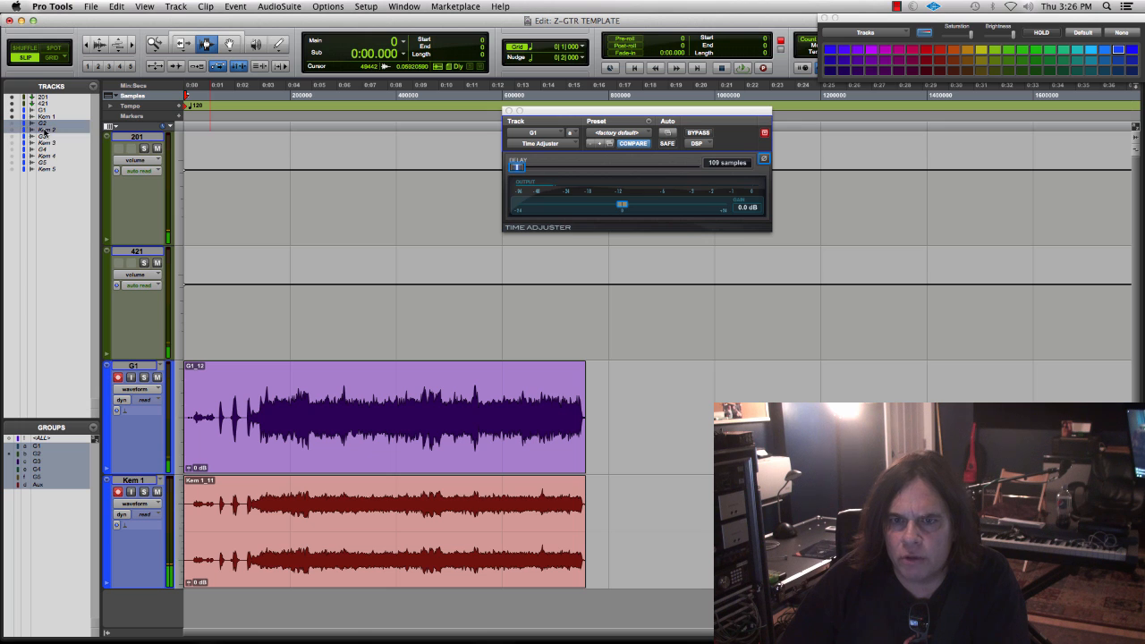
right_click(45, 130)
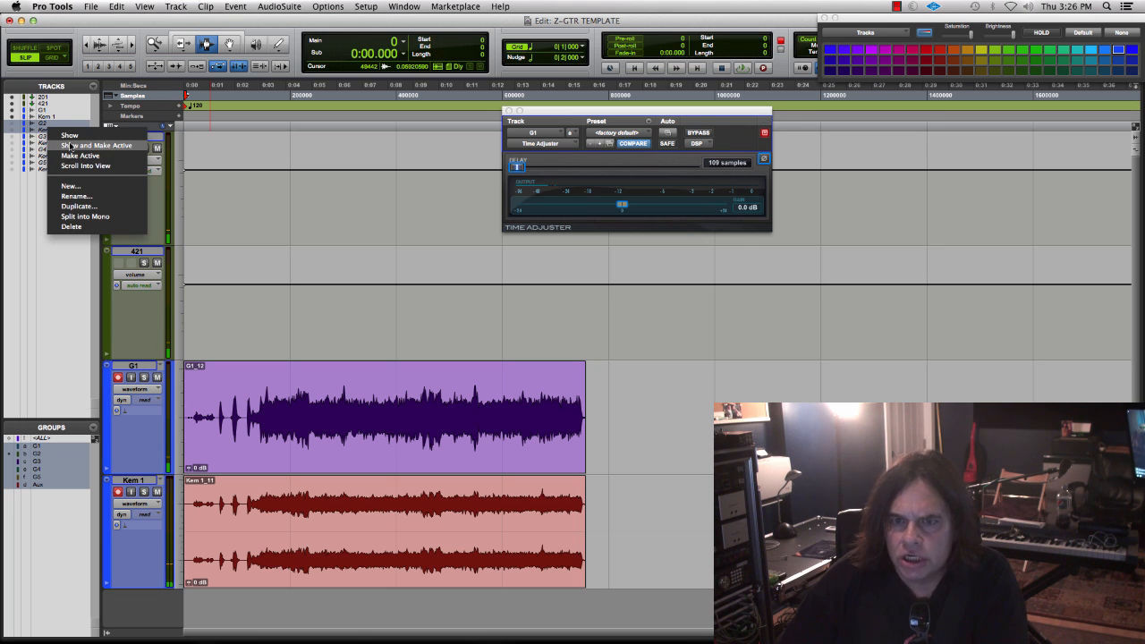
left_click(71, 146)
- Pan G1 fully left in the Mix window and disarm recording on G1 and Kem 1
key("super+equal")
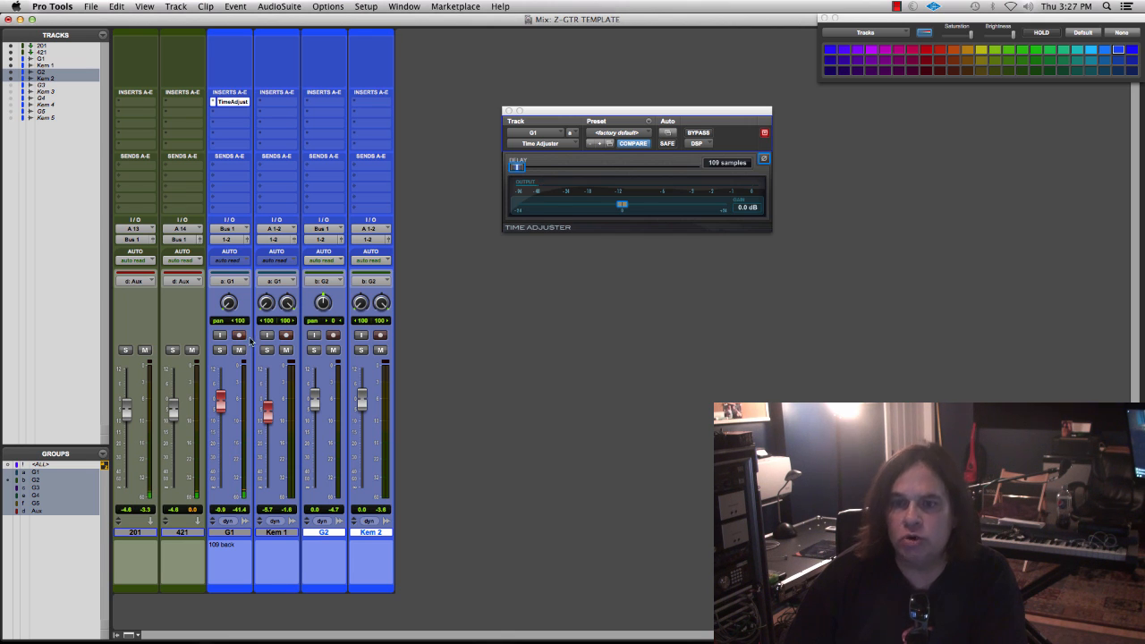
left_click(286, 336)
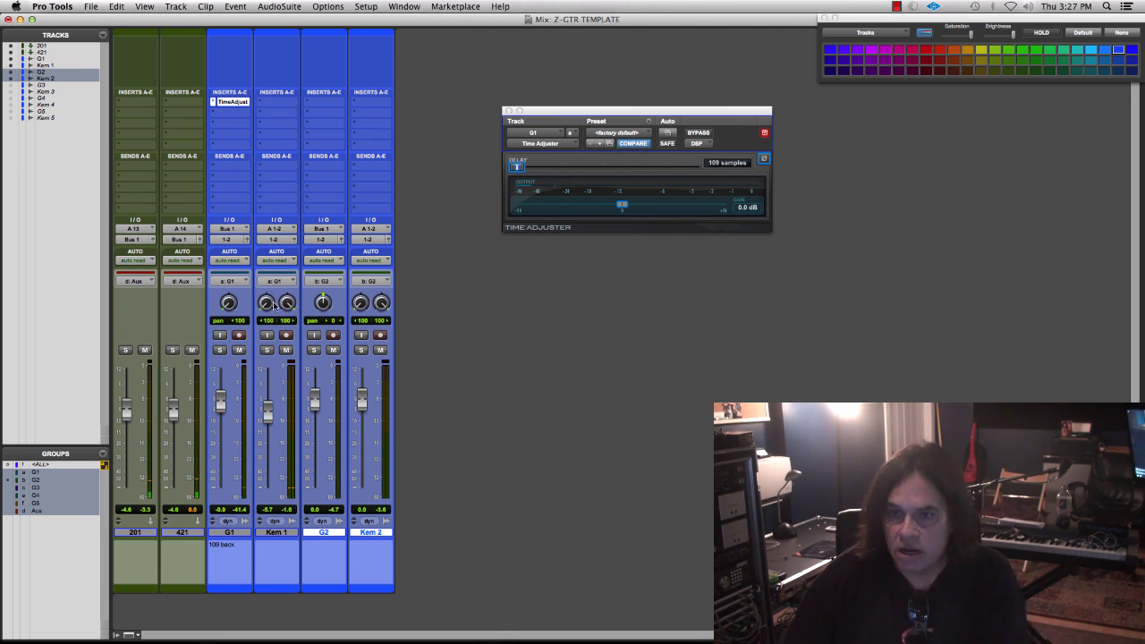
- Solo G1 and Kem 1, compare them by muting each in turn, pan Kem 1 fully left, and clear the solos
left_click(265, 351)
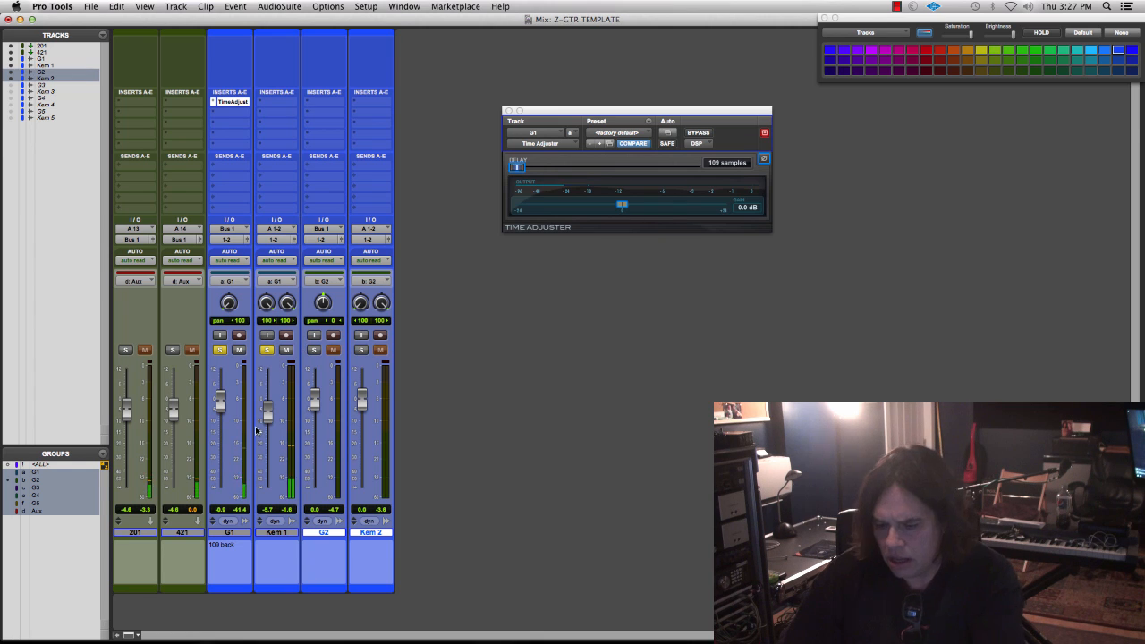
key("super+equal")
key("super+equal")
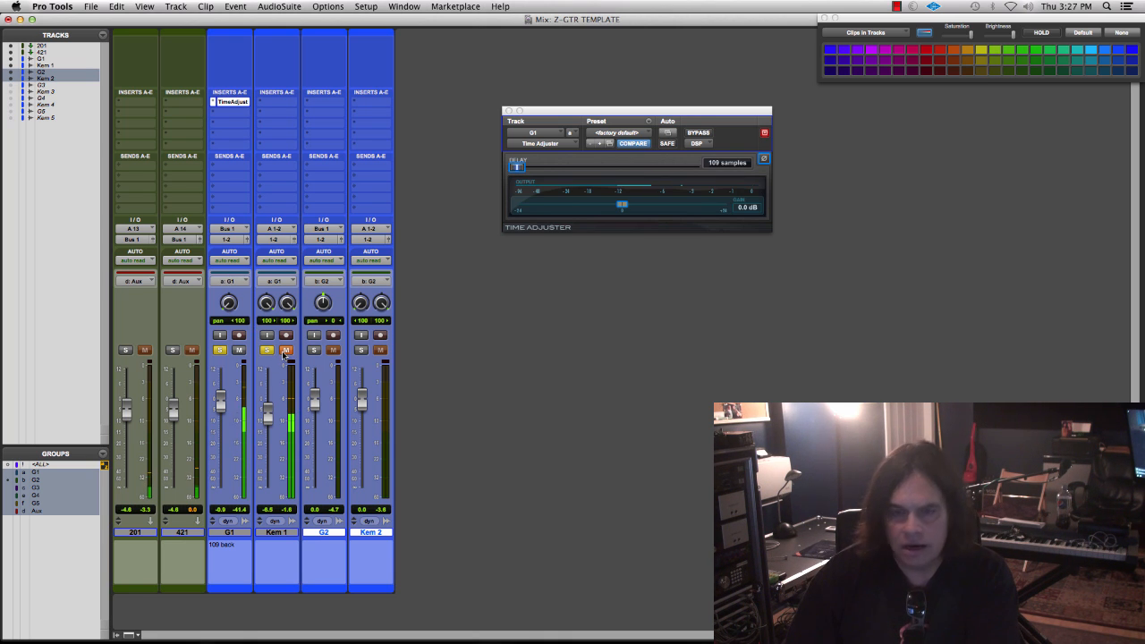
left_click(284, 353)
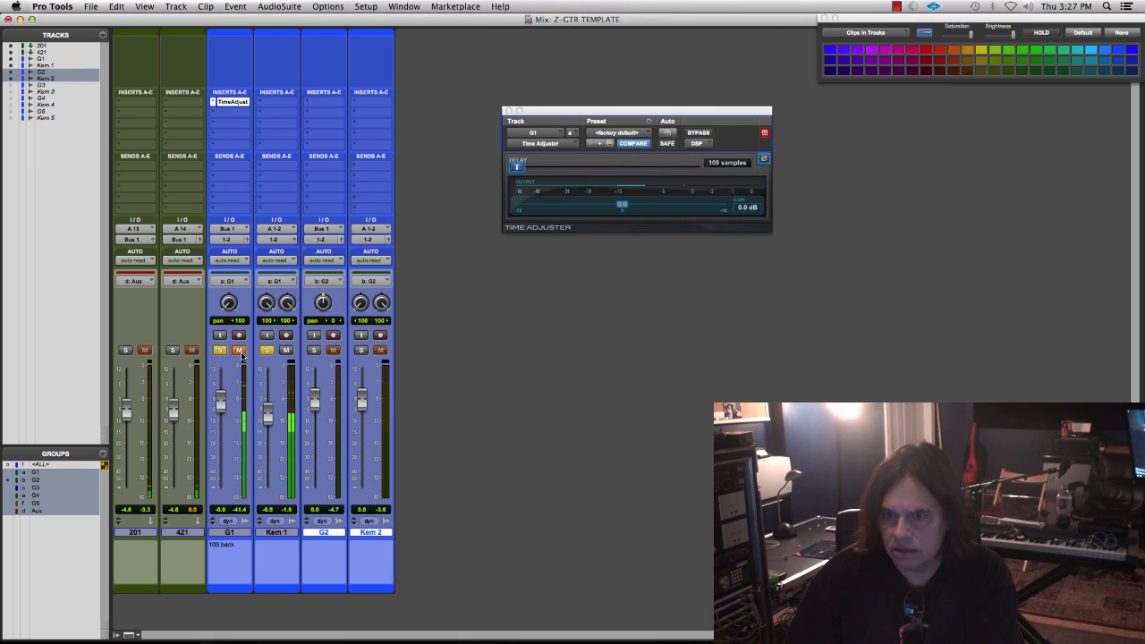
left_click(240, 351)
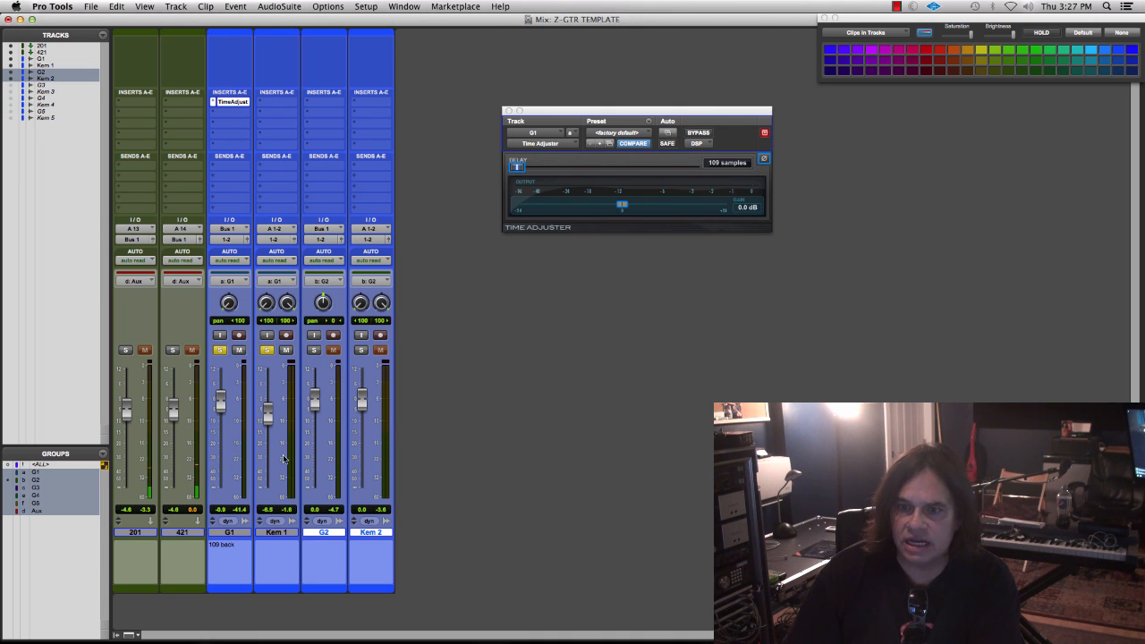
left_click(267, 350)
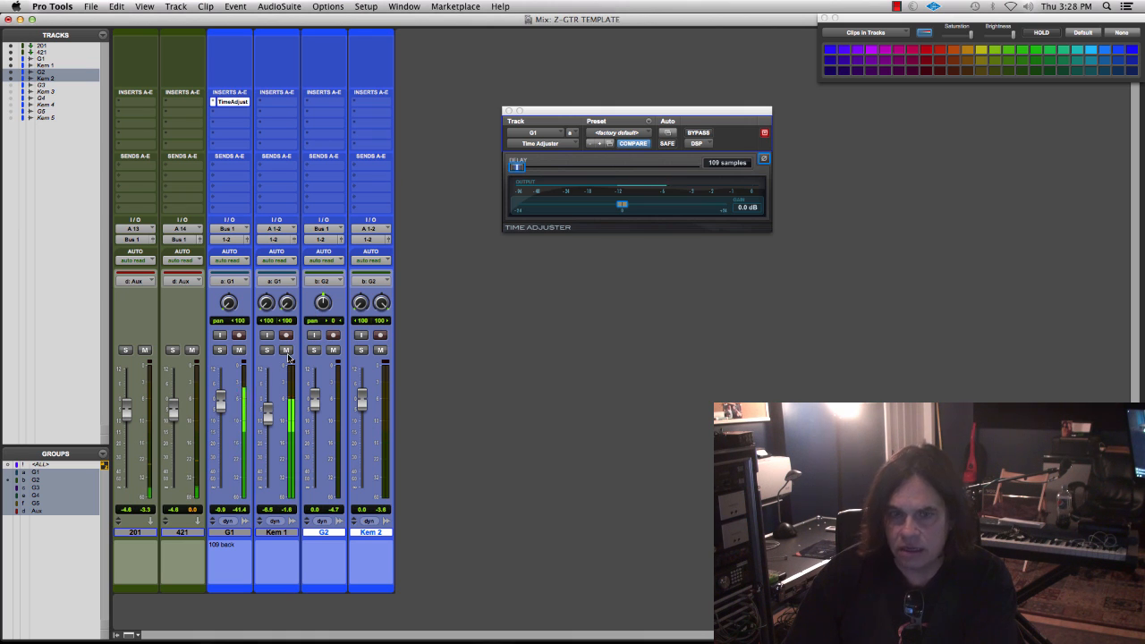
- Lower the G1 fader to -2.5 dB with Kem 1 at -8.1, and G2 to -2.4 dB with Kem 2 at about -6.5
left_click_drag(269, 414, 271, 421)
left_click_drag(367, 407, 367, 417)
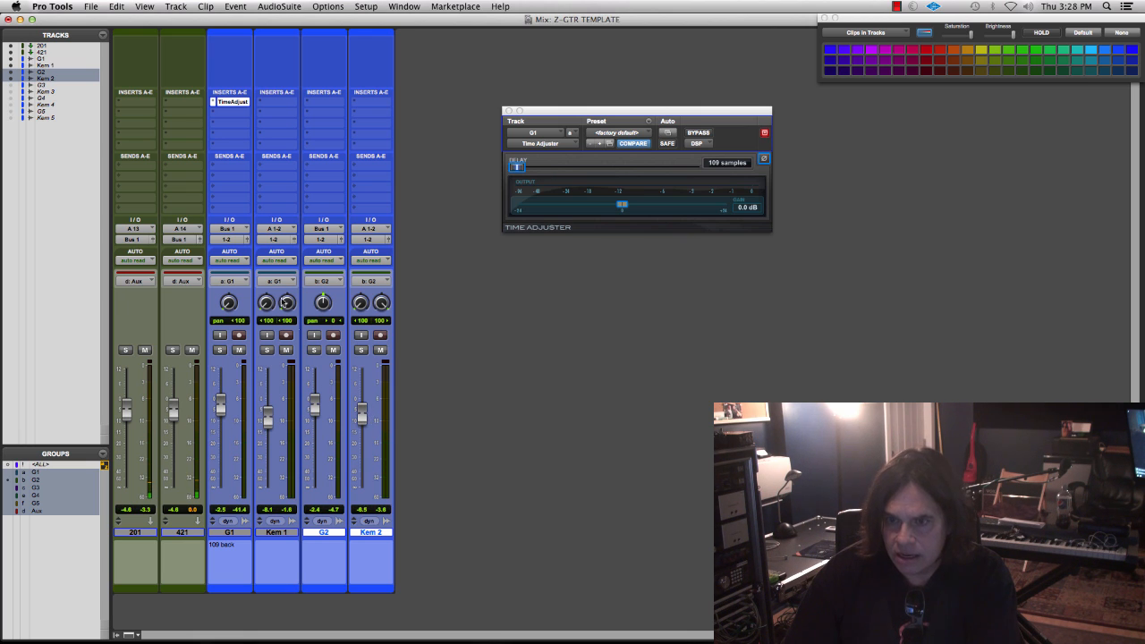
- Arm G2 and Kem 2 with G2 panned fully right and Time Adjuster inserted, and record a take of about 17.5 seconds from the start
left_click(334, 335)
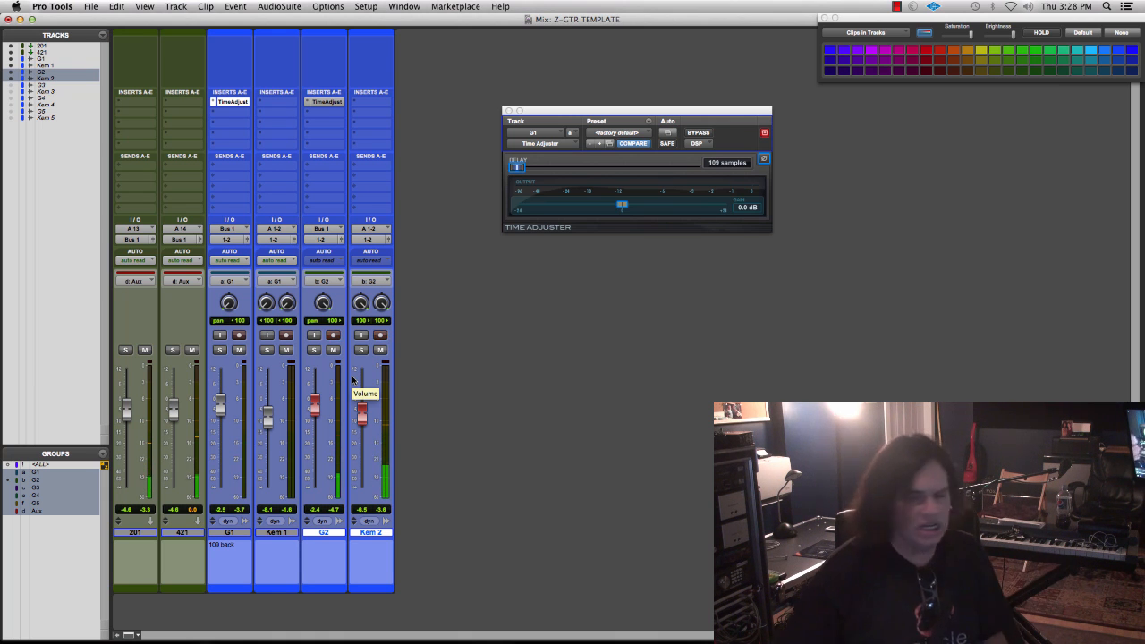
key("super+equal")
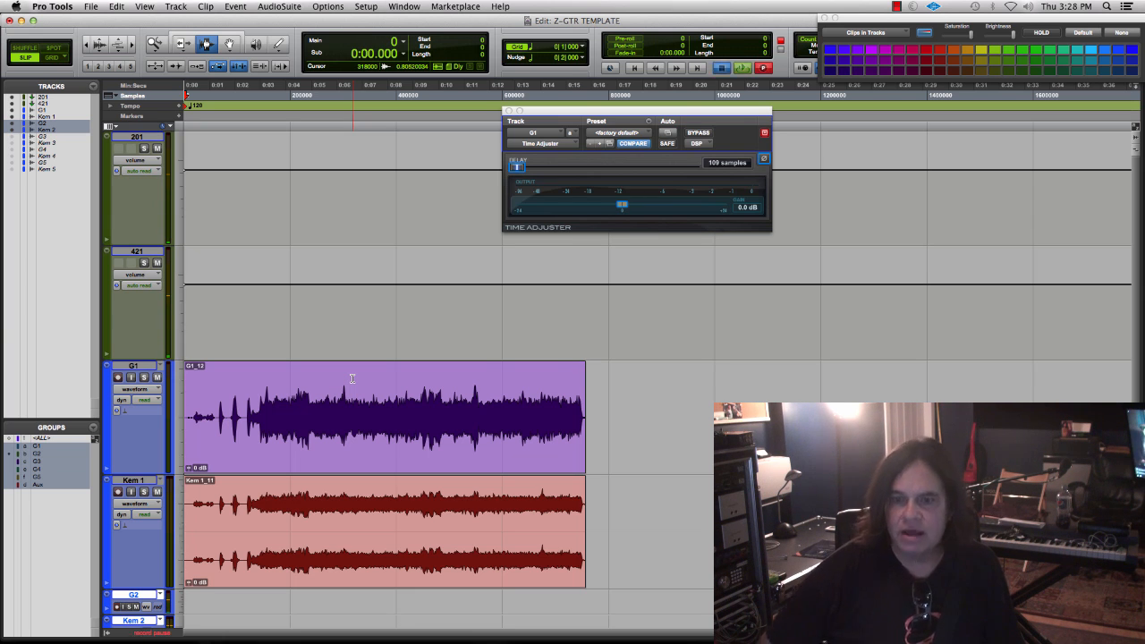
key("super+space")
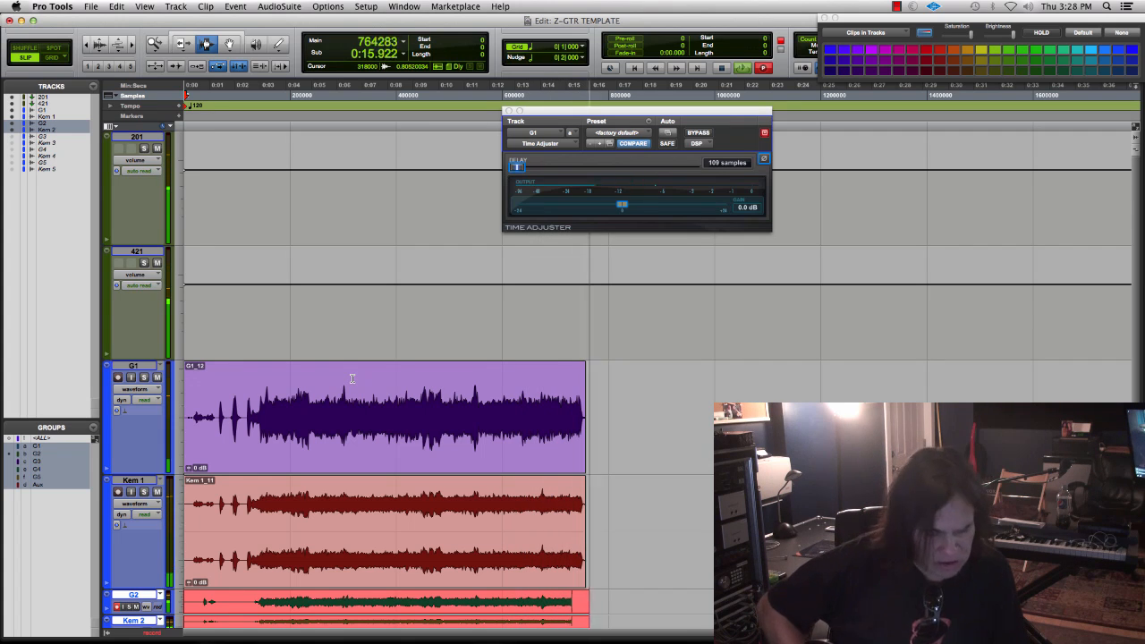
key("space")
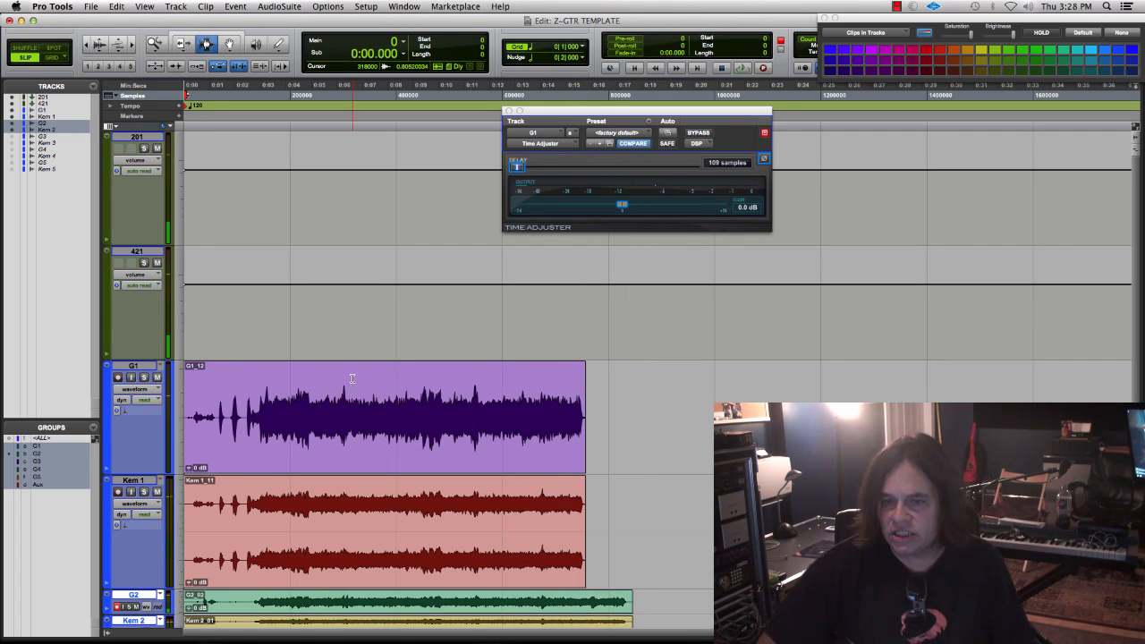
- Disarm G2 and Kem 2 in the Mix window and open G2's Time Adjuster, placing it just below G1's plug-in window
key("super+equal")
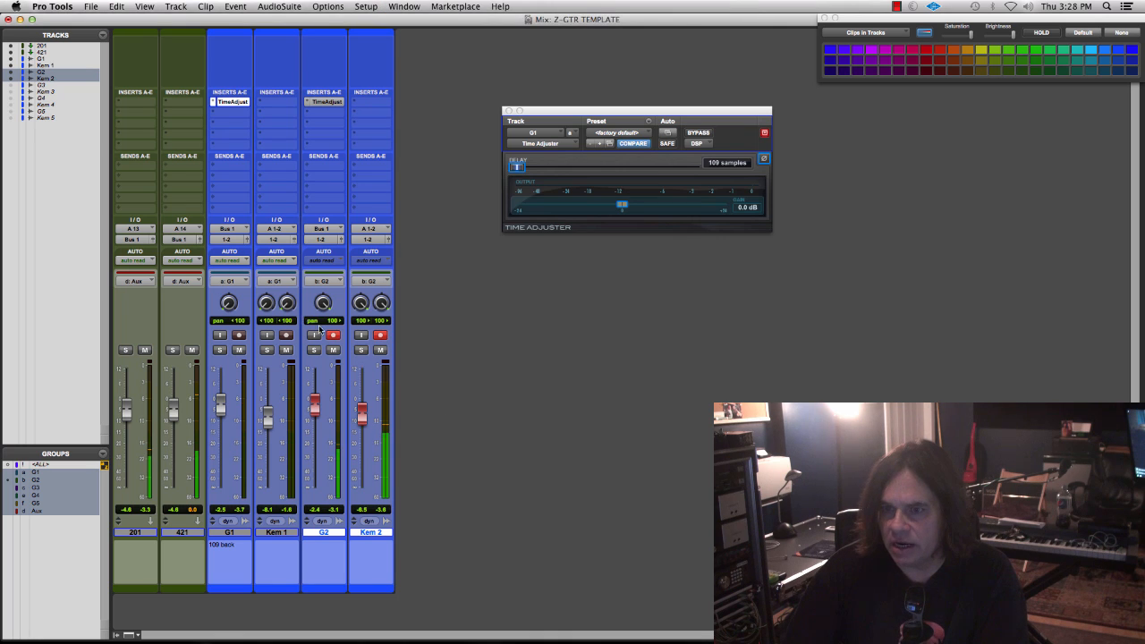
left_click(333, 334)
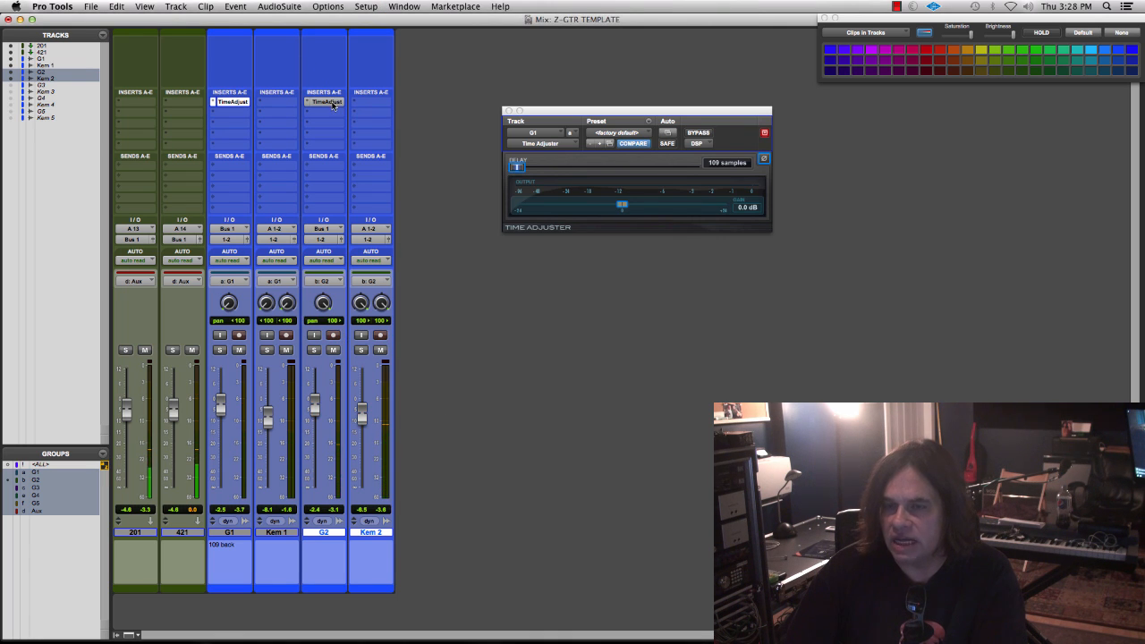
left_click(331, 102)
left_click_drag(194, 23, 681, 253)
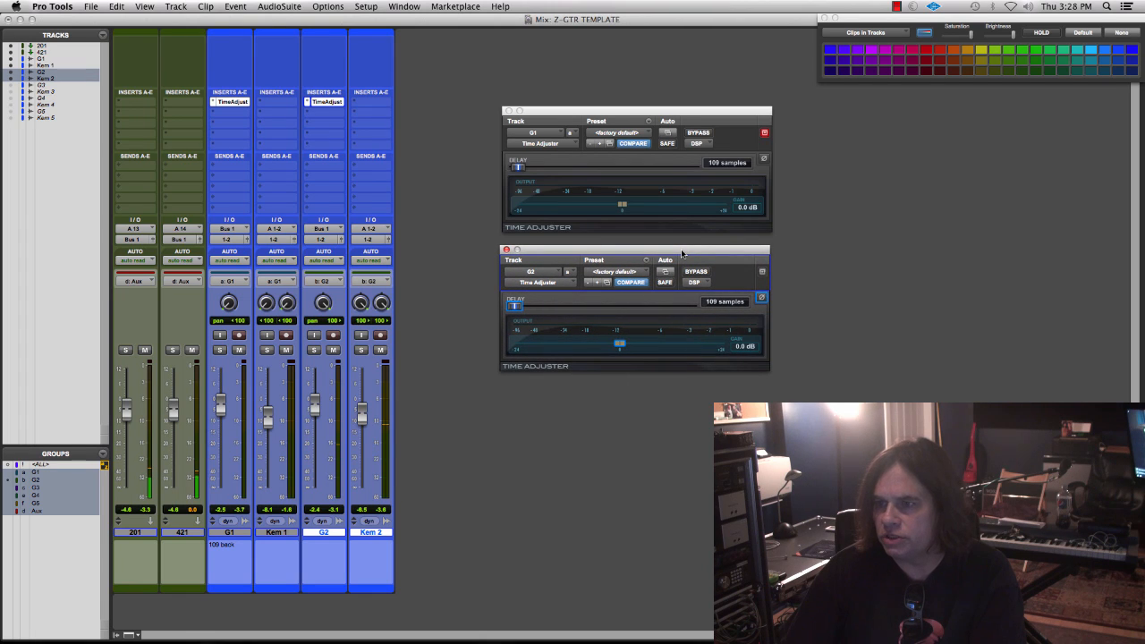
- Examine the recorded G1, Kem 1, G2 and Kem 2 takes in the Edit window and return to the Mix window
key("super+equal")
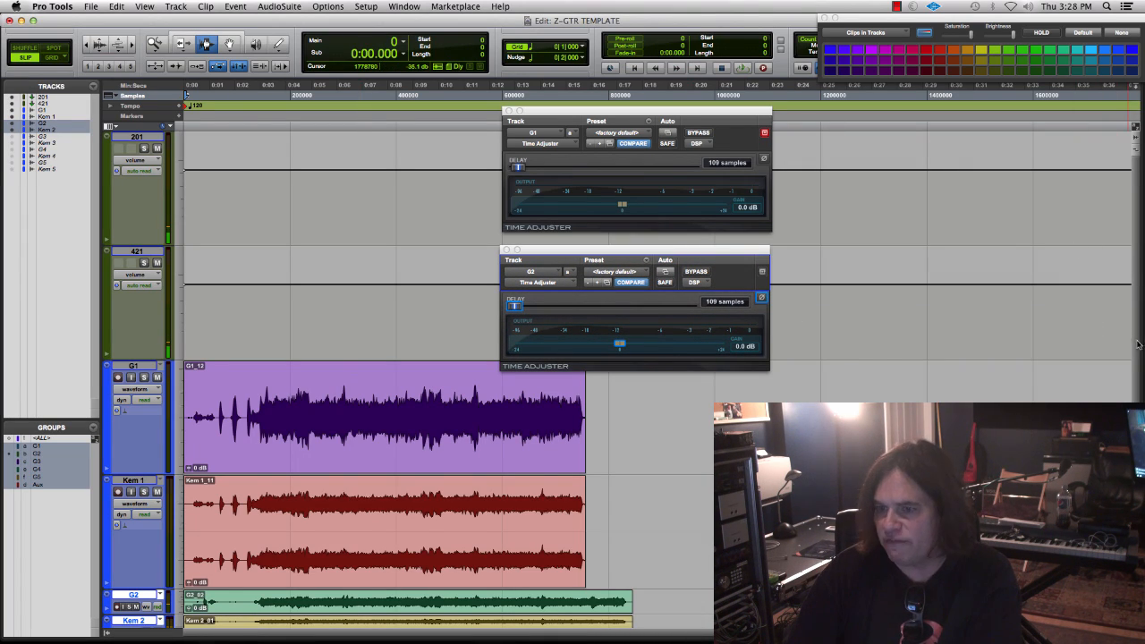
scroll(1138, 338, "down", 2)
key("super+equal")
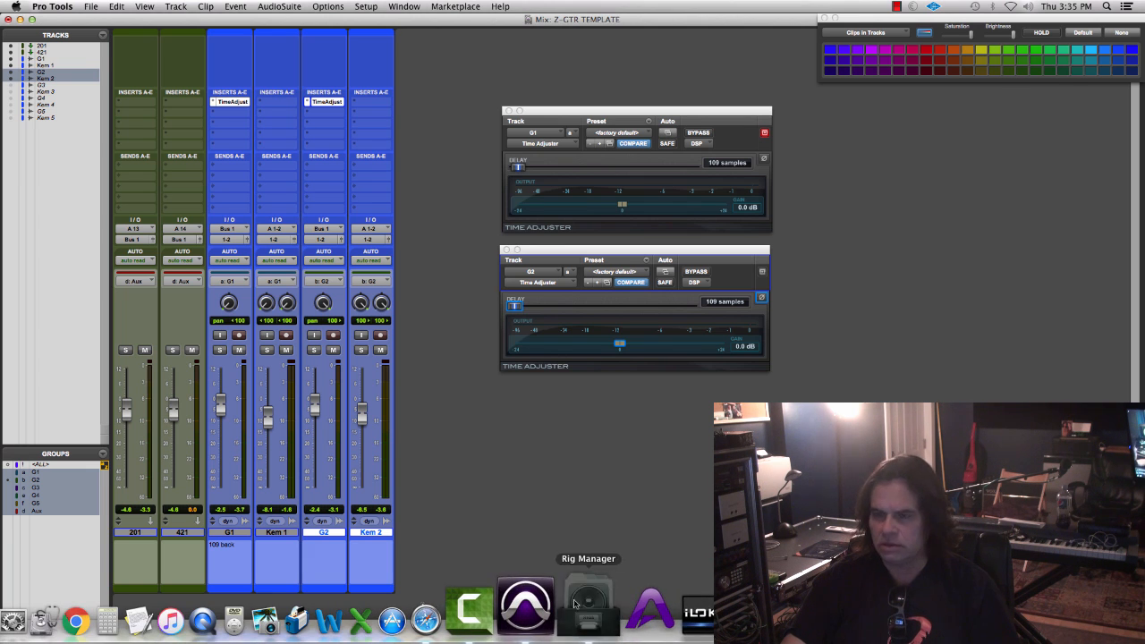
- Switch to Rig Manager to check the selected Diezel VH4 rig in the A5-HIGH GAIN folder, and return to Pro Tools
left_click(593, 615)
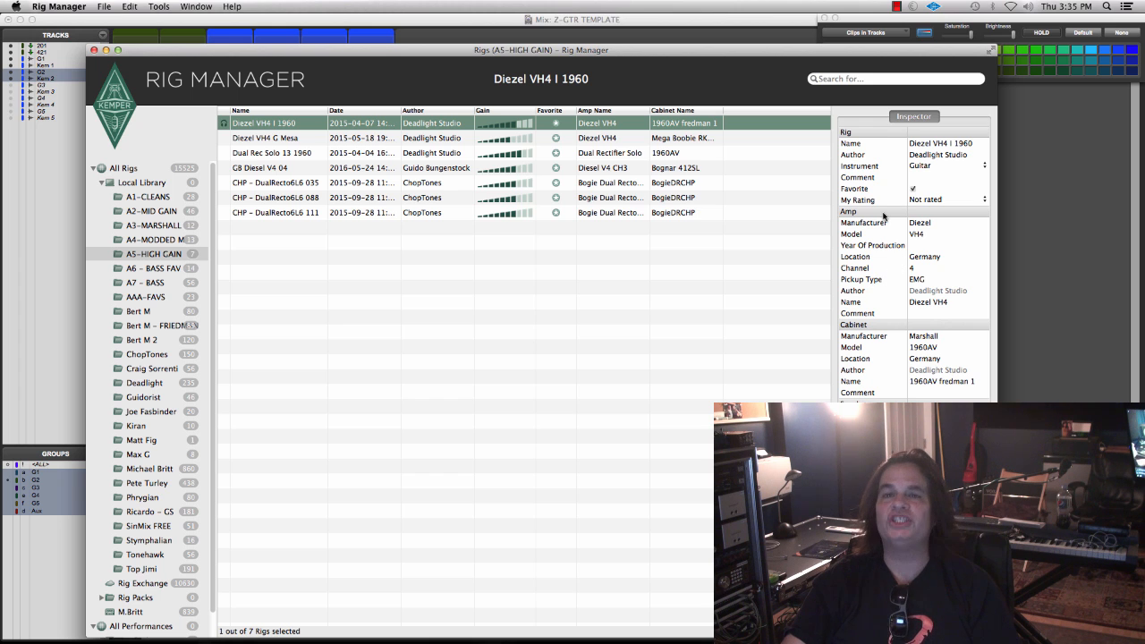
left_click(554, 37)
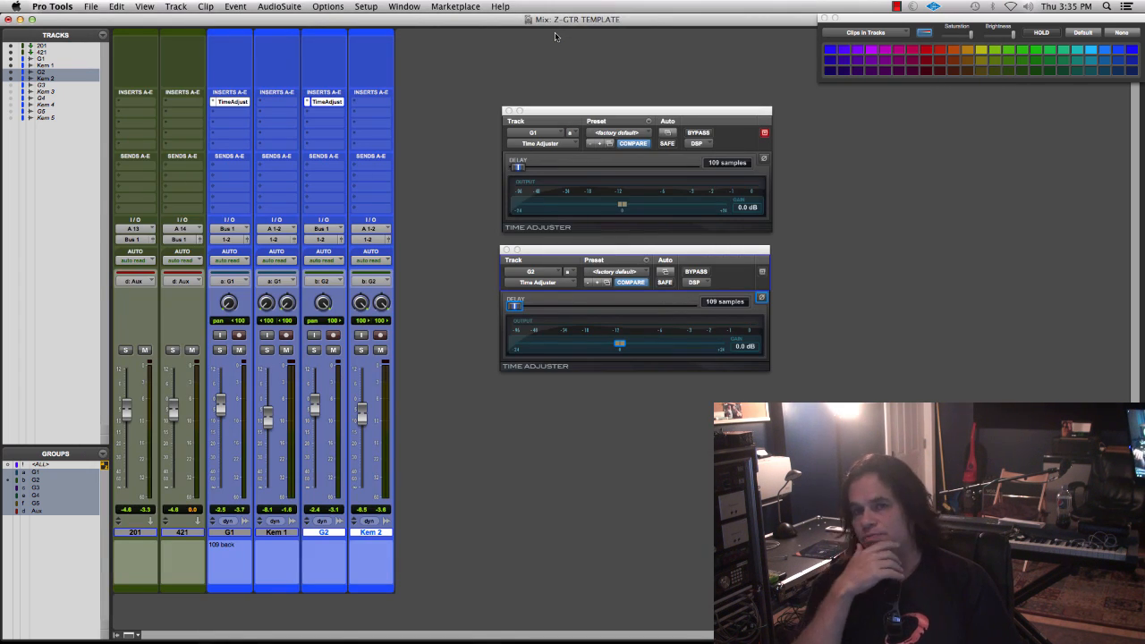